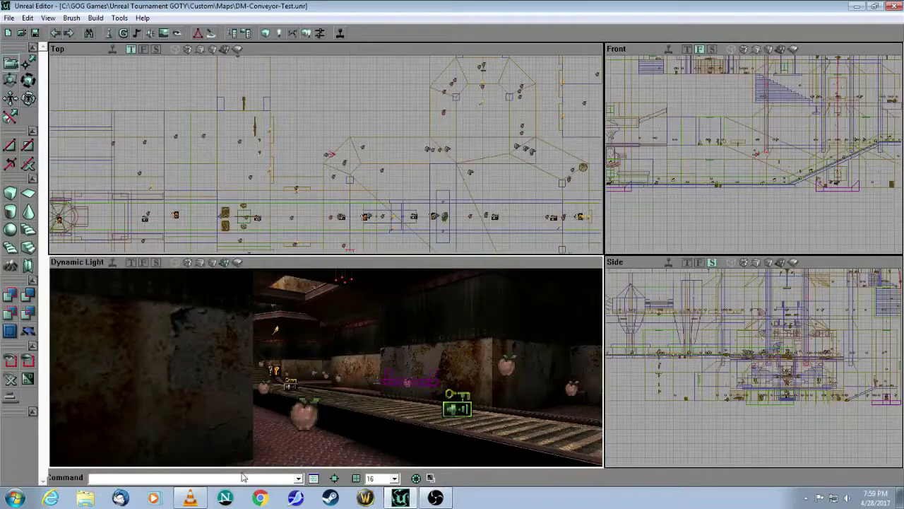
click(190, 497)
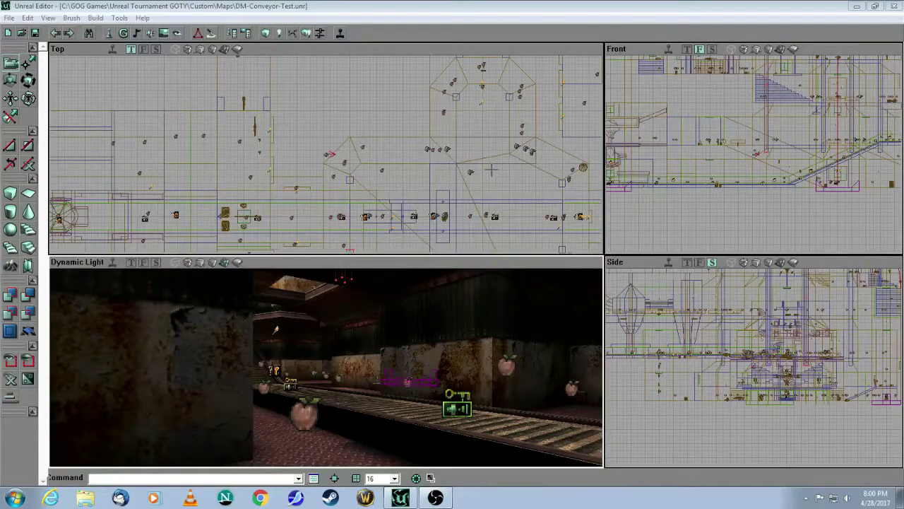
Turn on real-time preview in the 3D viewport and look along the conveyor belt
mouse_move(455, 347)
mouse_down()
mouse_move(449, 367)
mouse_move(446, 337)
mouse_up()
click(113, 263)
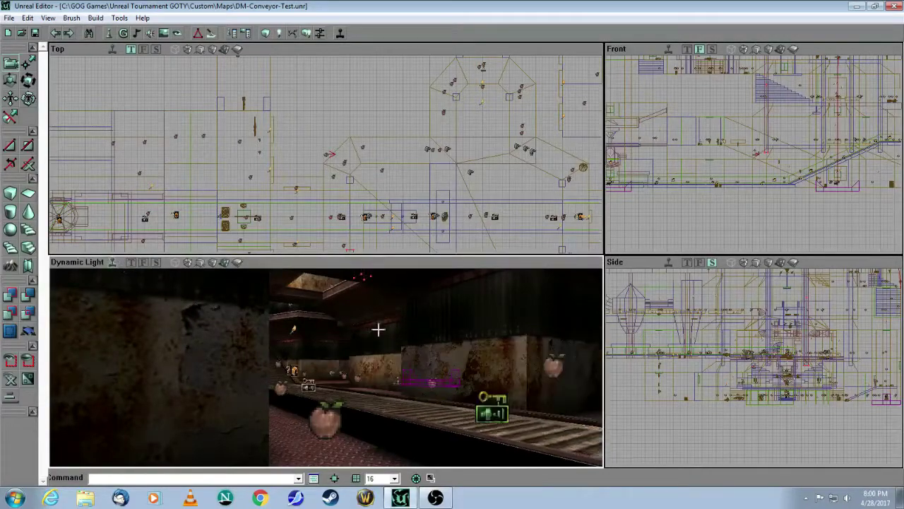
drag(417, 376, 428, 327)
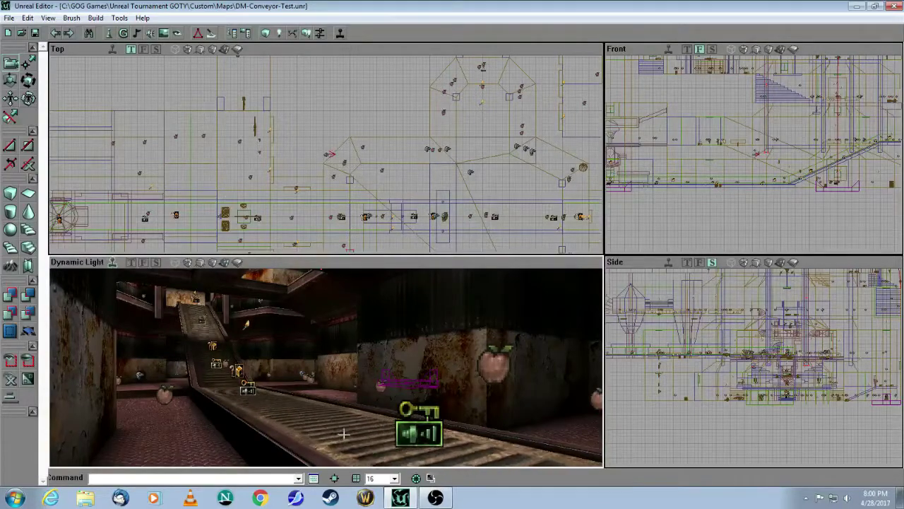
drag(360, 422, 327, 414)
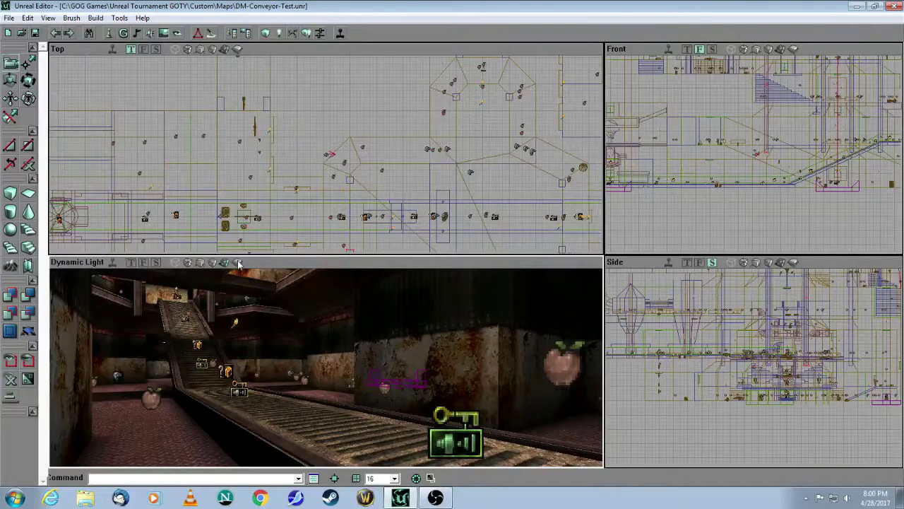
Switch the 3D viewport to Zone/Portal rendering and select the ZoneInfo actor inside the yellow conveyor zone
click(238, 262)
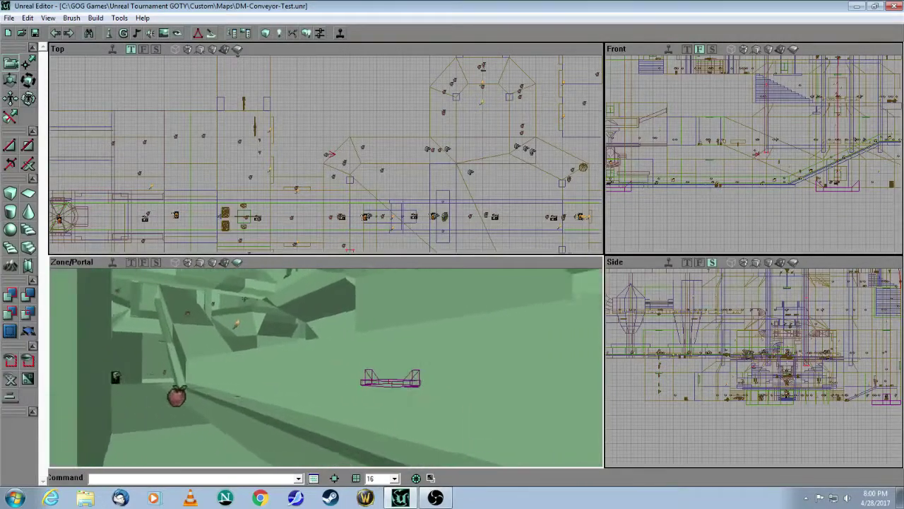
drag(267, 403, 286, 409)
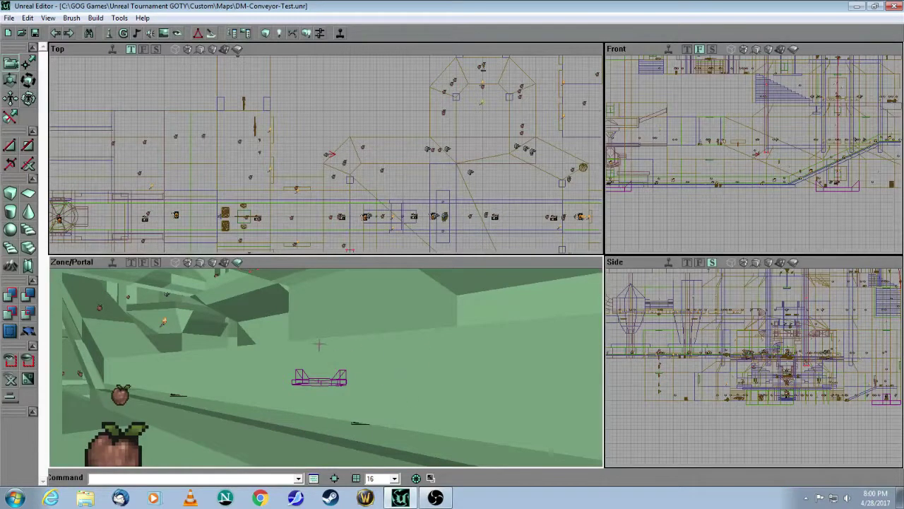
drag(325, 397, 325, 398)
click(293, 384)
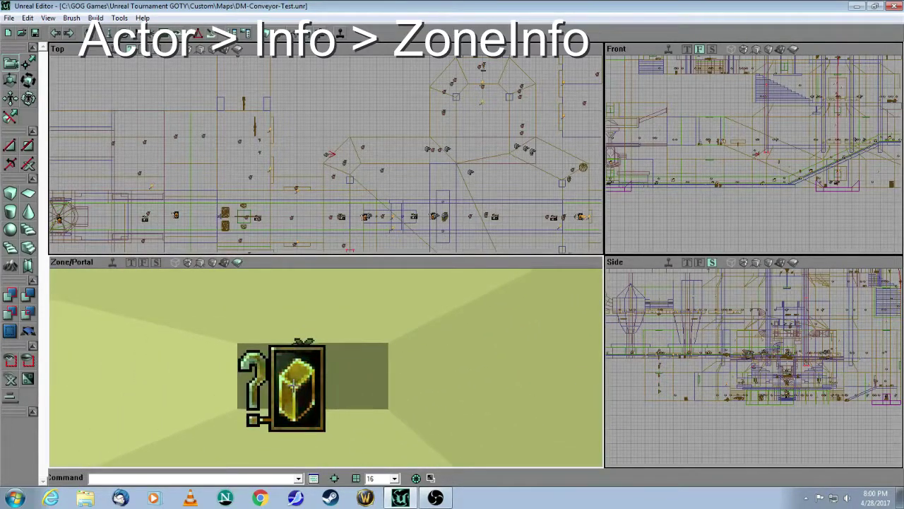
Inspect the selected actor's ZoneInfo properties, including the X, Y and Z components of ZoneVelocity, and close them
right_click(295, 391)
click(340, 182)
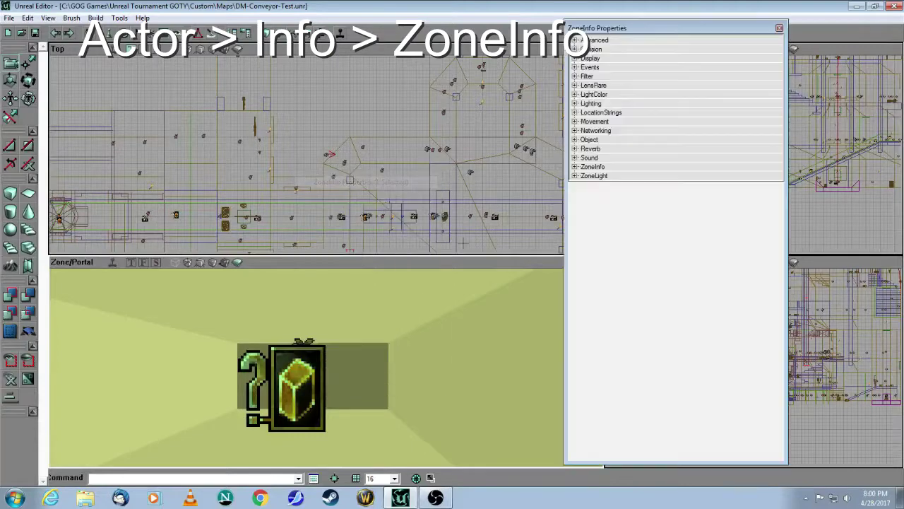
click(575, 167)
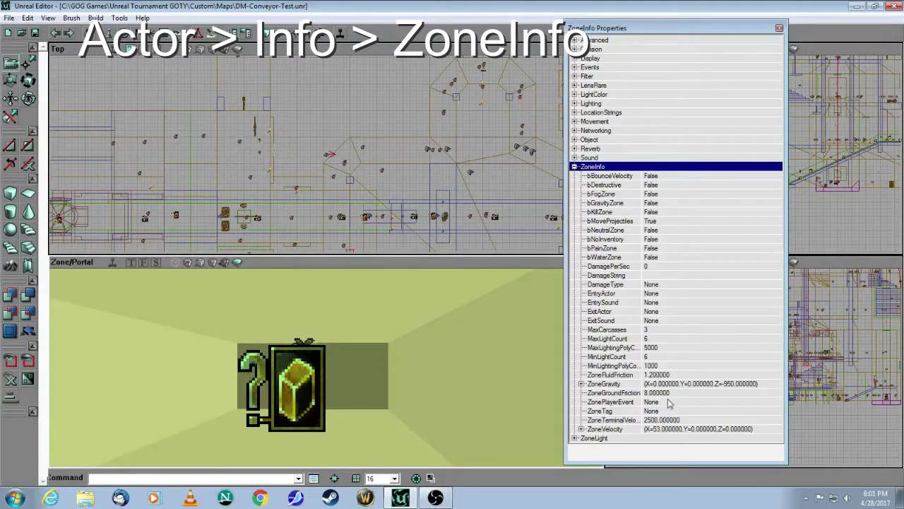
click(581, 429)
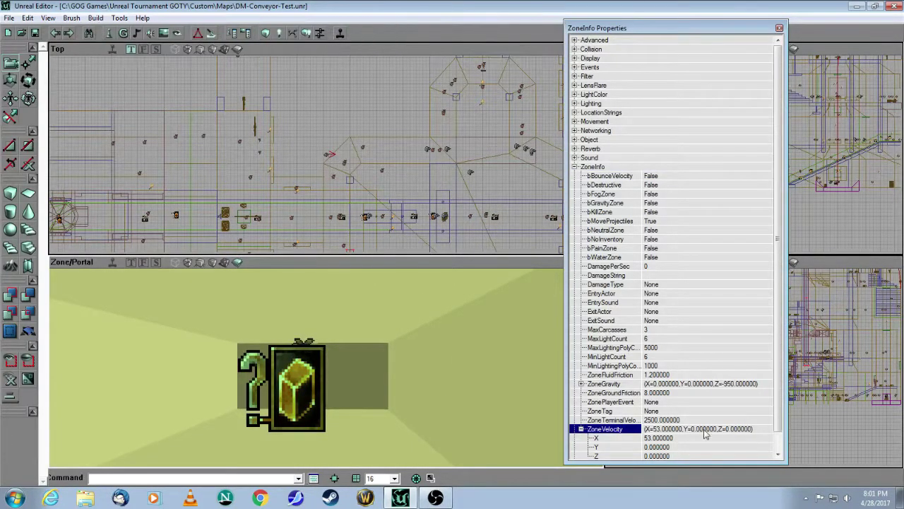
drag(781, 363, 777, 392)
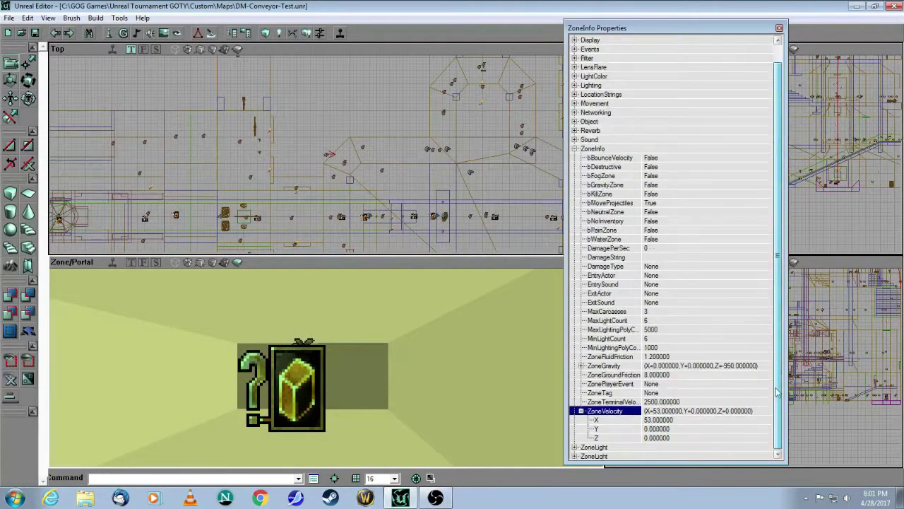
click(689, 420)
click(701, 428)
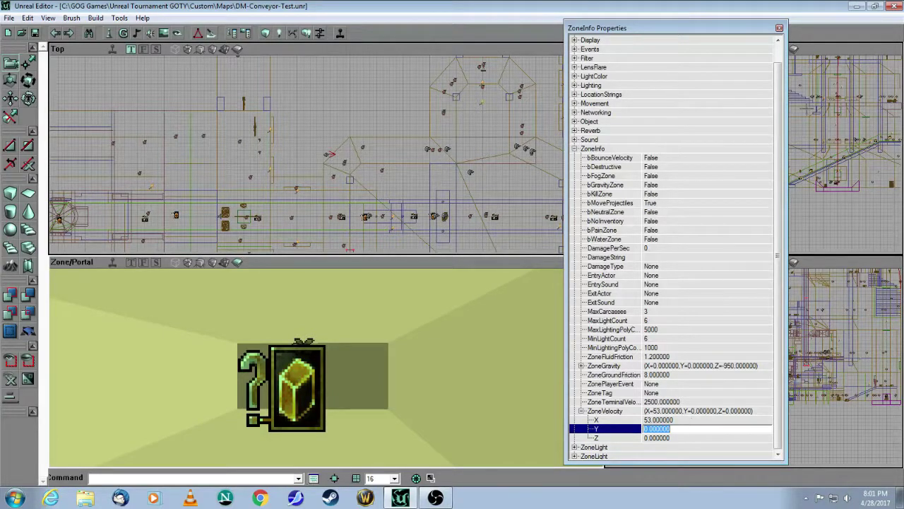
click(779, 28)
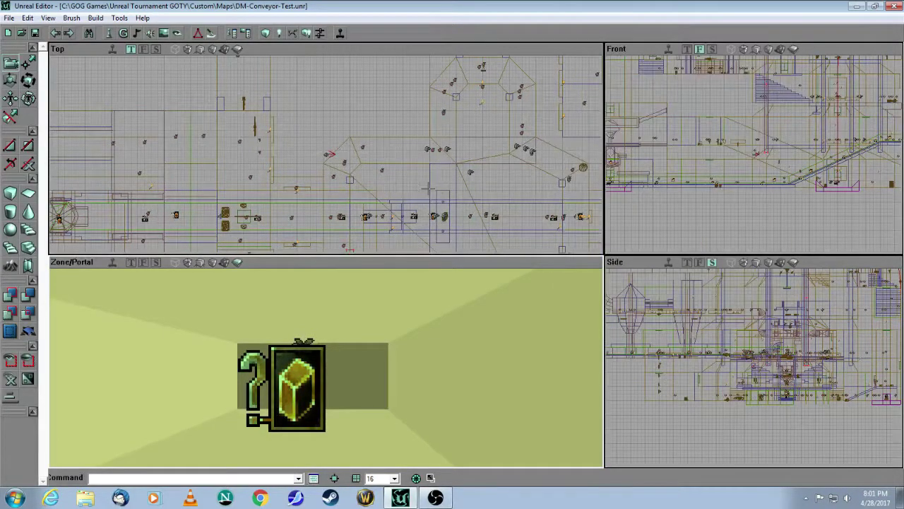
Examine the ZoneInfo actor in the purple conveyor zone and the surrounding green zone
drag(428, 188, 462, 142)
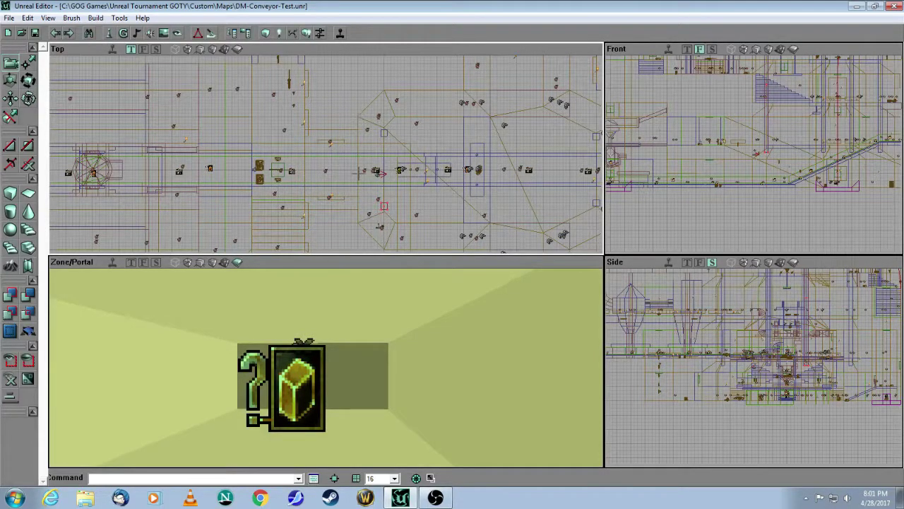
mouse_move(259, 323)
mouse_down()
mouse_move(244, 424)
mouse_move(378, 371)
mouse_move(258, 326)
mouse_up()
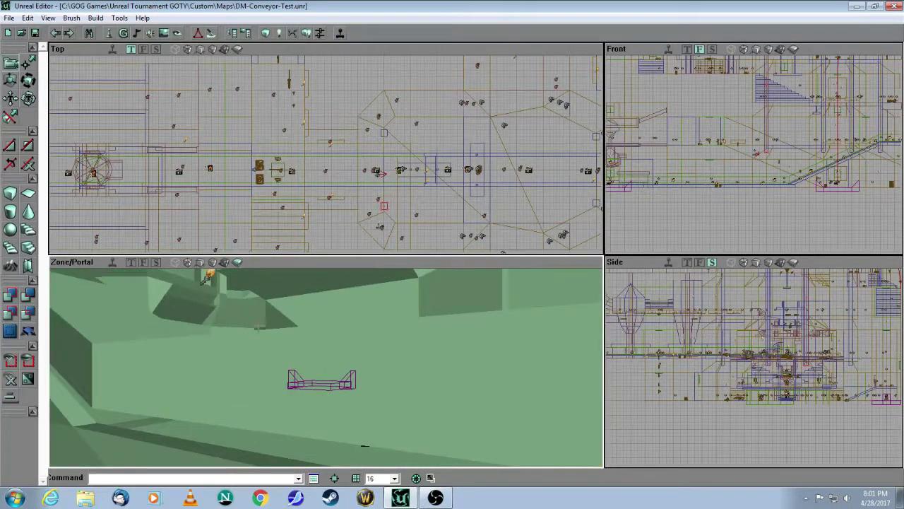
mouse_move(332, 358)
mouse_down()
mouse_move(268, 354)
mouse_move(339, 374)
mouse_up()
mouse_move(321, 321)
mouse_down()
mouse_move(310, 297)
mouse_move(315, 361)
mouse_up()
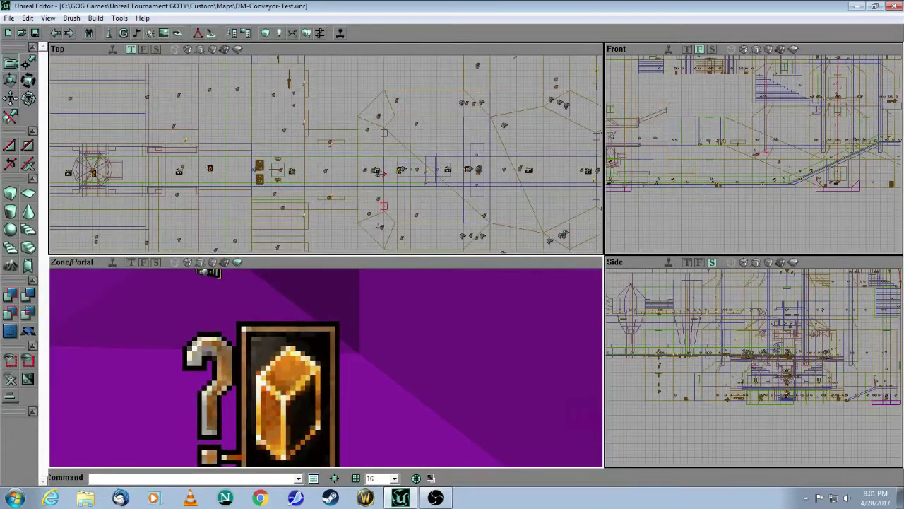
right_click(279, 184)
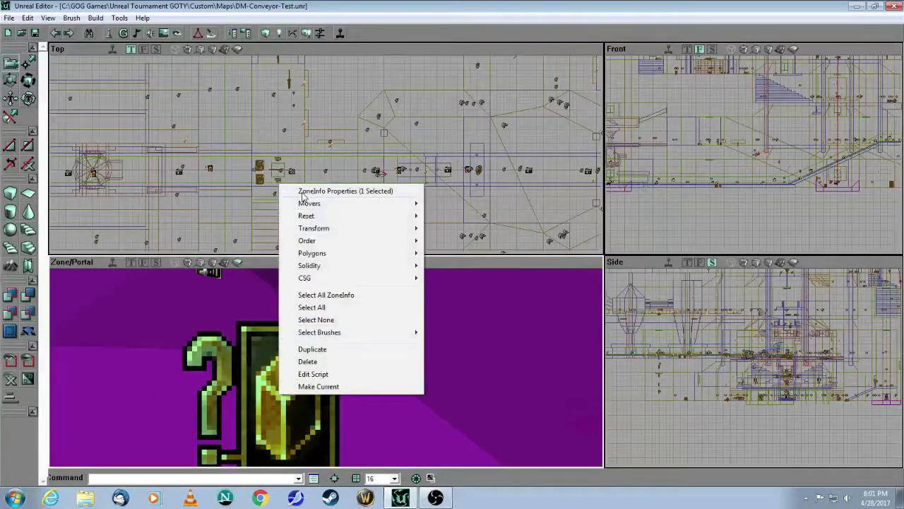
click(326, 120)
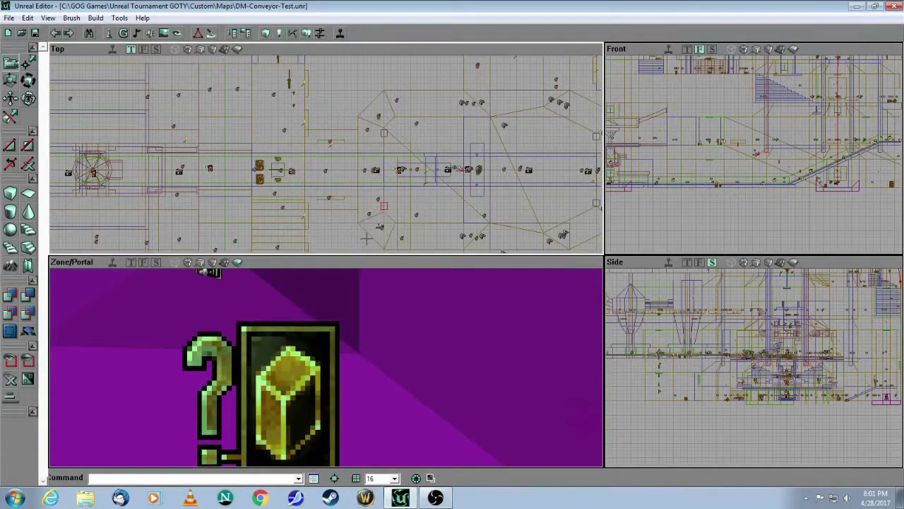
mouse_move(323, 339)
mouse_down()
mouse_move(326, 382)
mouse_move(361, 401)
mouse_move(365, 417)
mouse_move(303, 420)
mouse_move(301, 445)
mouse_up()
drag(360, 364, 395, 359)
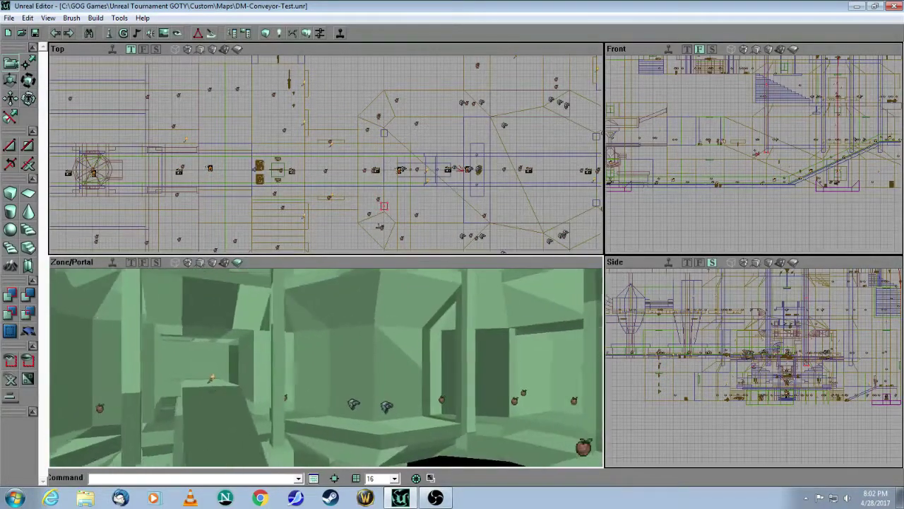
mouse_move(326, 367)
mouse_down()
mouse_move(326, 389)
mouse_move(346, 410)
mouse_move(339, 395)
mouse_move(508, 396)
mouse_move(594, 382)
mouse_up()
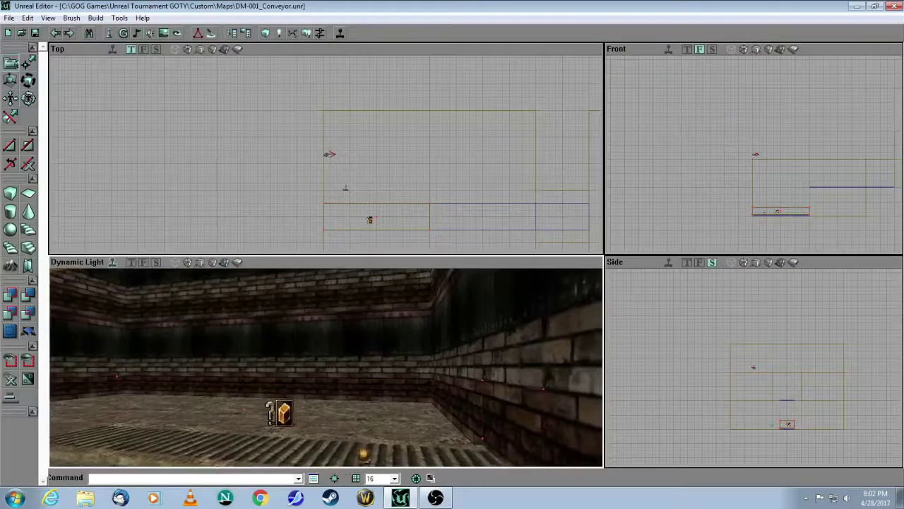
Examine the first room and the small connecting passage of DM-001_Conveyor by selecting their brushes
drag(325, 367, 326, 310)
drag(734, 212, 734, 228)
drag(734, 184, 697, 140)
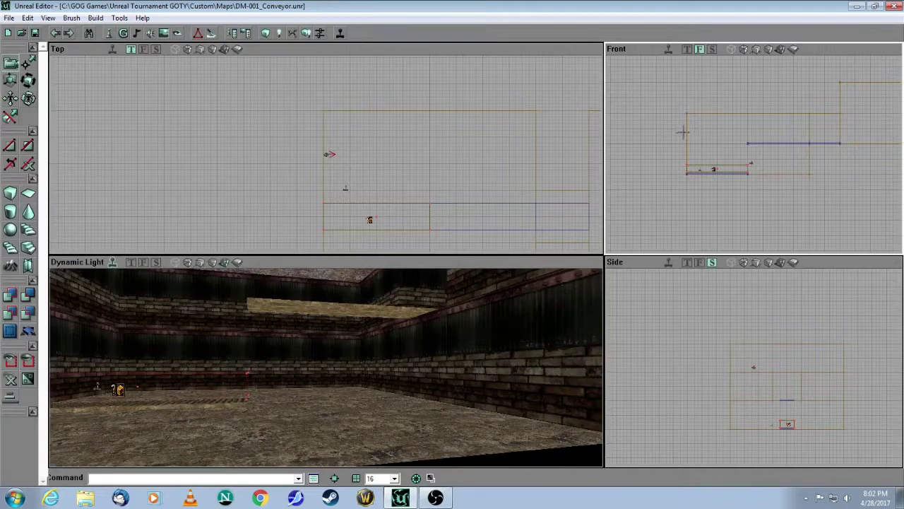
click(685, 127)
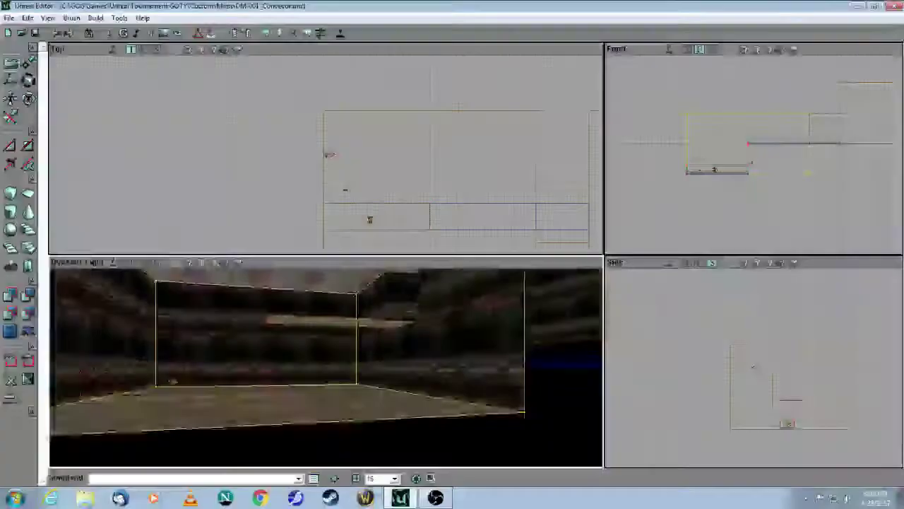
drag(431, 318, 437, 318)
drag(696, 173, 571, 212)
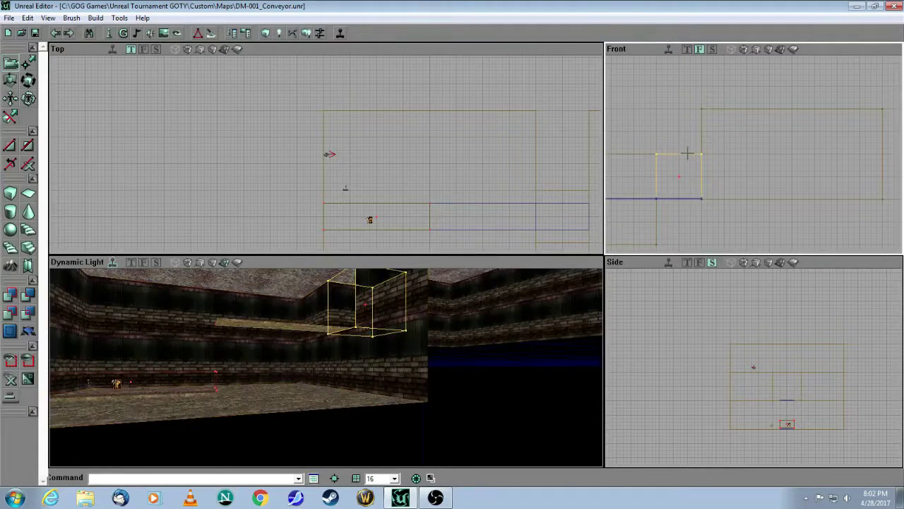
drag(368, 367, 417, 332)
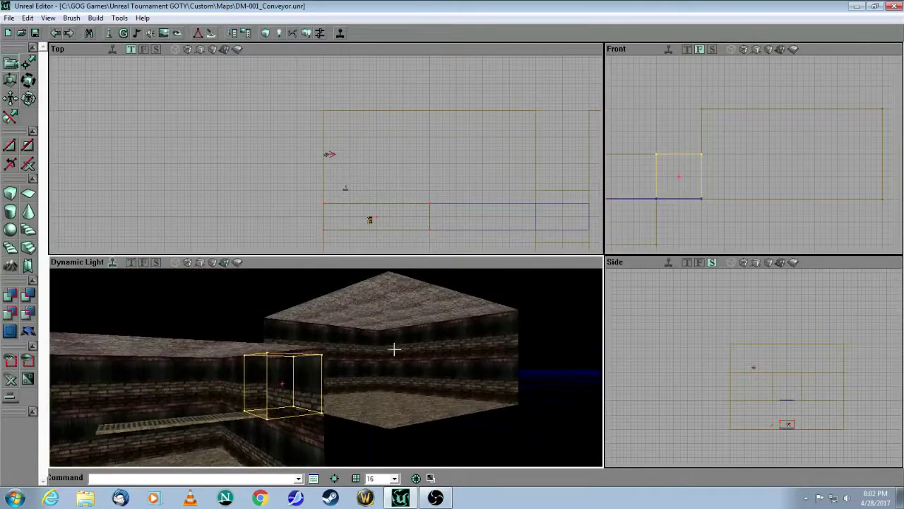
Select the large room brush beyond the connecting passage and look around its interior
click(702, 120)
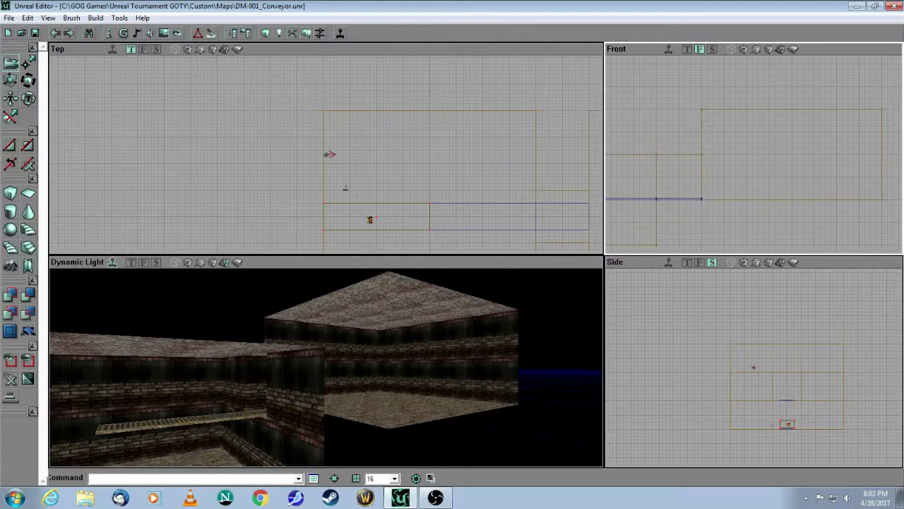
click(702, 126)
mouse_move(459, 325)
mouse_down()
mouse_move(459, 356)
mouse_move(434, 321)
mouse_up()
click(480, 152)
mouse_move(389, 418)
mouse_down()
mouse_move(354, 396)
mouse_move(354, 353)
mouse_move(395, 354)
mouse_move(374, 381)
mouse_move(389, 374)
mouse_up()
drag(325, 361, 378, 335)
right_drag(378, 335, 283, 362)
drag(396, 364, 351, 272)
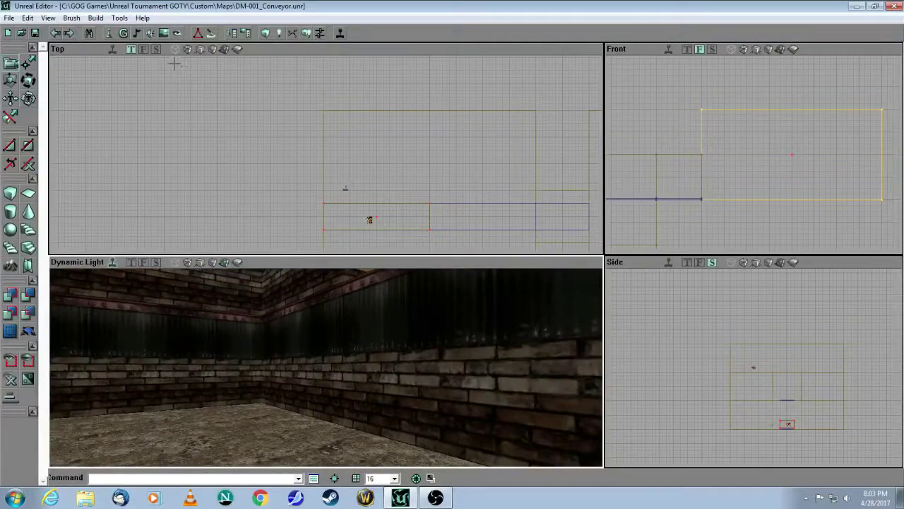
Load the RainFX.utx texture package into the texture browser
click(162, 35)
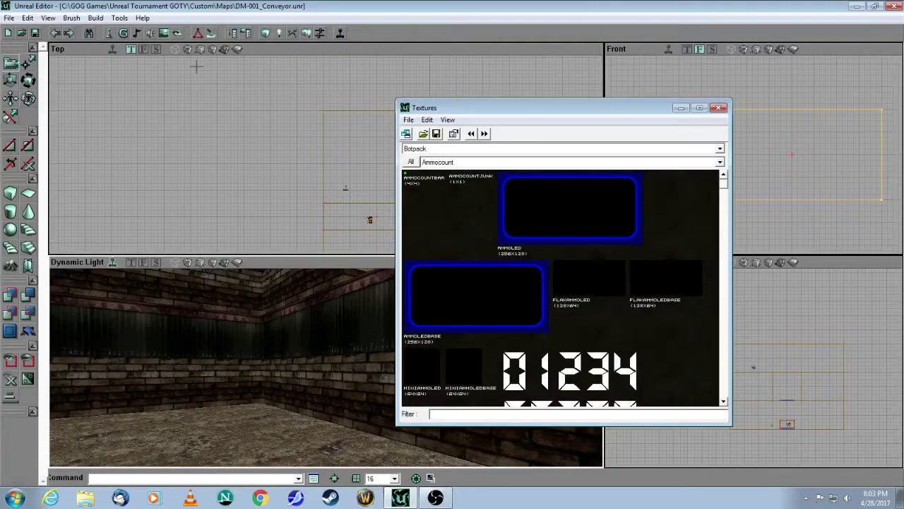
click(408, 120)
click(424, 146)
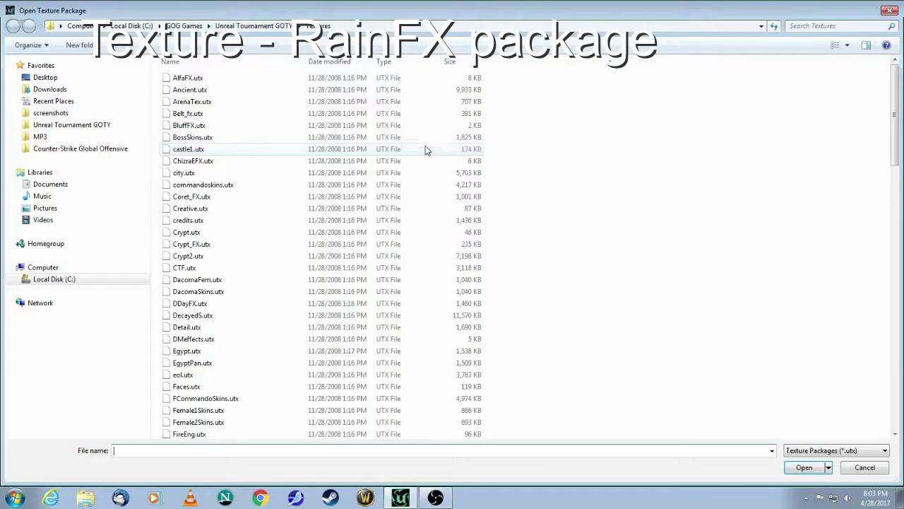
click(219, 353)
scroll(219, 357, down, 15)
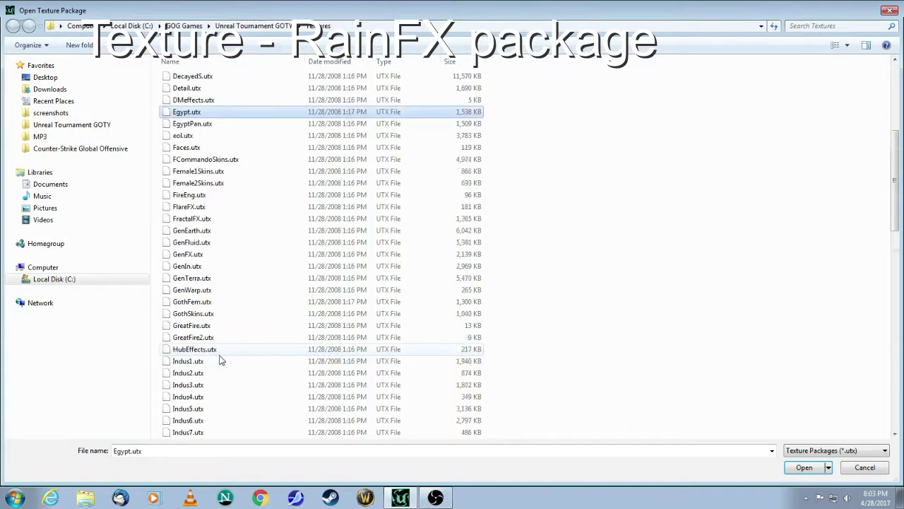
scroll(219, 360, down, 5)
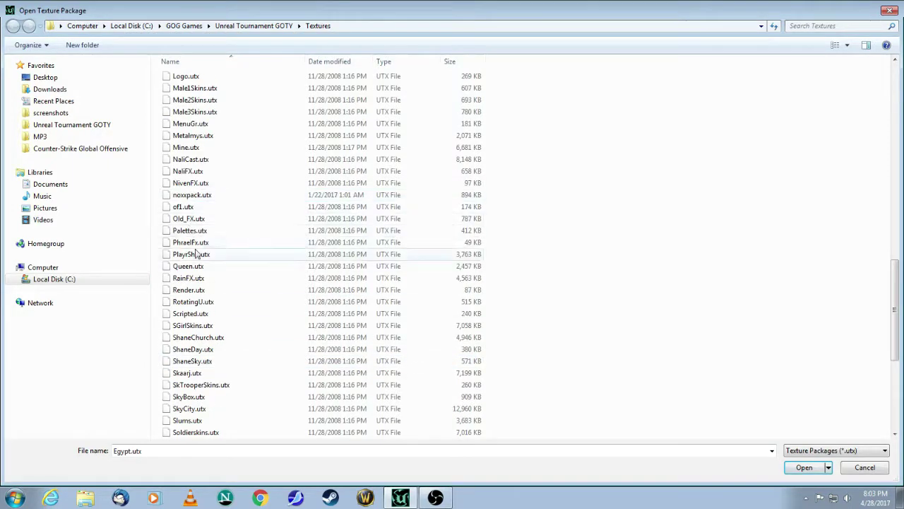
click(200, 278)
click(790, 467)
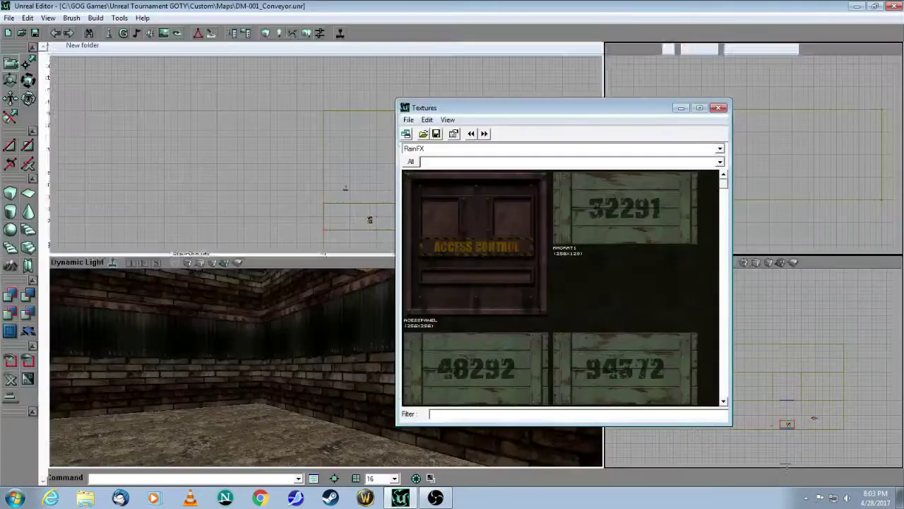
Find and select the 128x256 runner texture in the RainFX package, and close the texture browser
click(699, 108)
scroll(900, 445, down, 10)
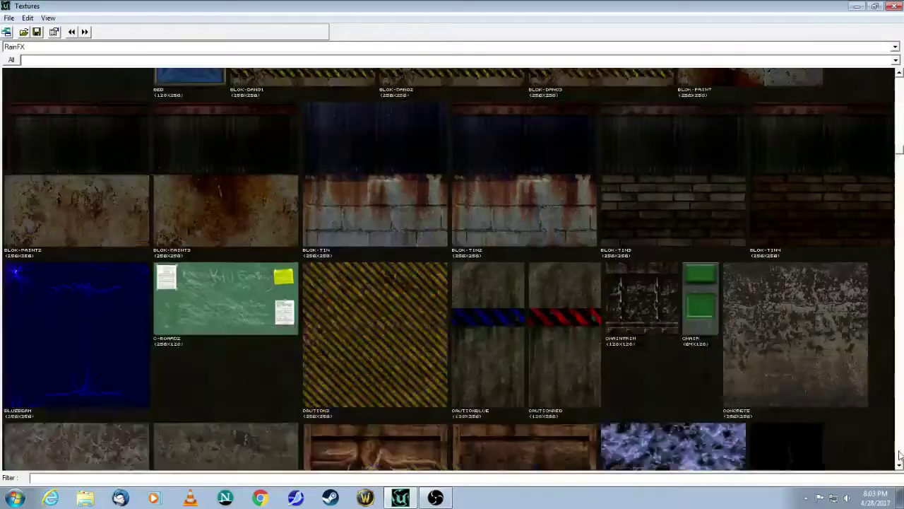
scroll(899, 455, down, 10)
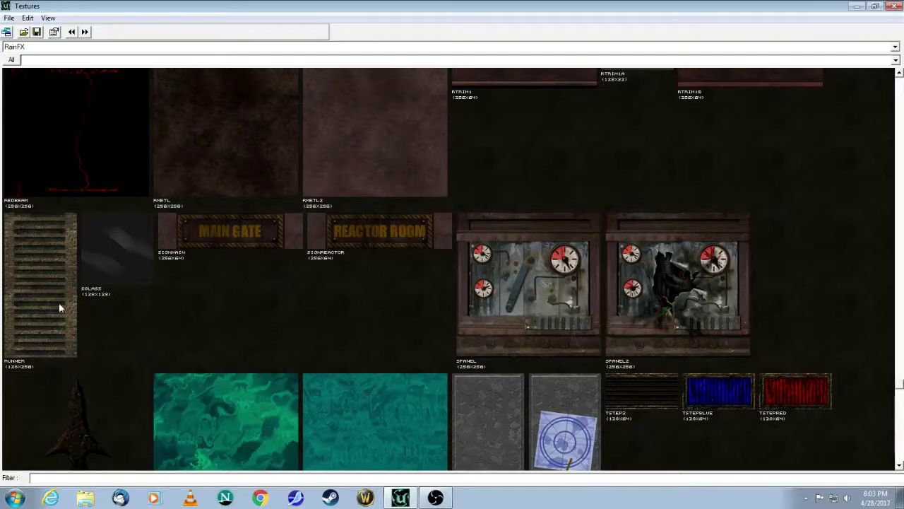
click(53, 295)
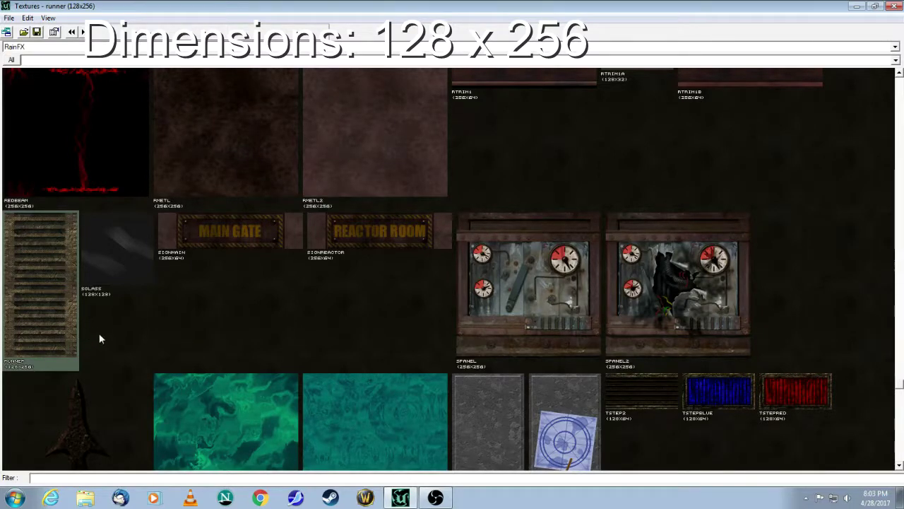
click(889, 6)
Select the short conveyor brush at the far end of the belt and view its slatted top surface
drag(484, 303, 494, 303)
drag(501, 186, 218, 134)
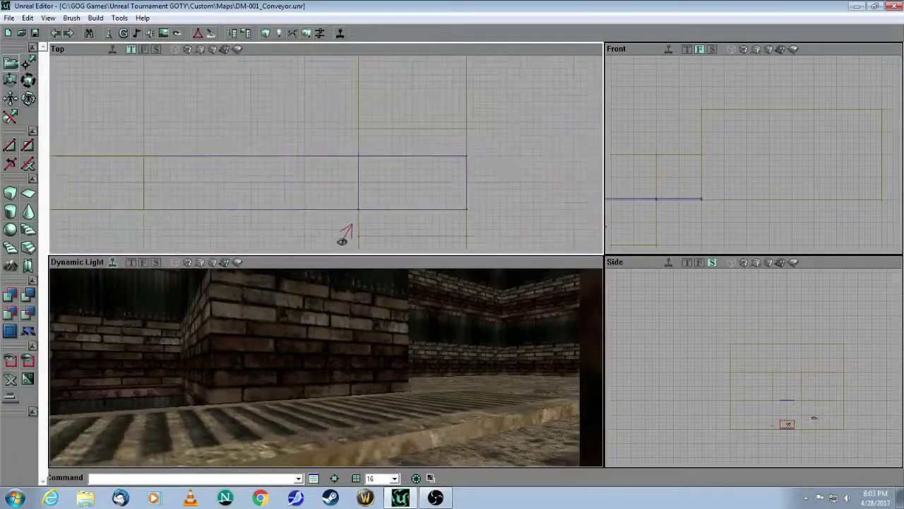
click(427, 156)
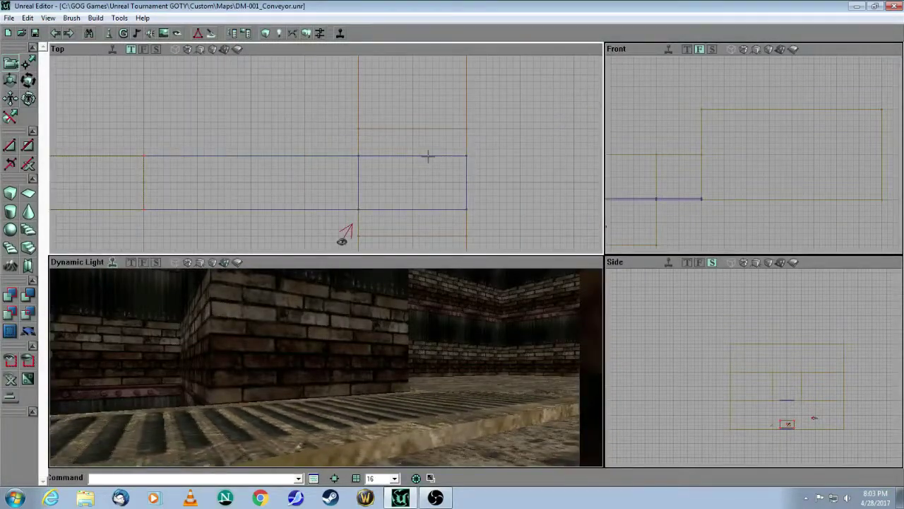
click(429, 156)
mouse_move(367, 332)
mouse_down()
mouse_move(367, 303)
mouse_move(396, 290)
mouse_up()
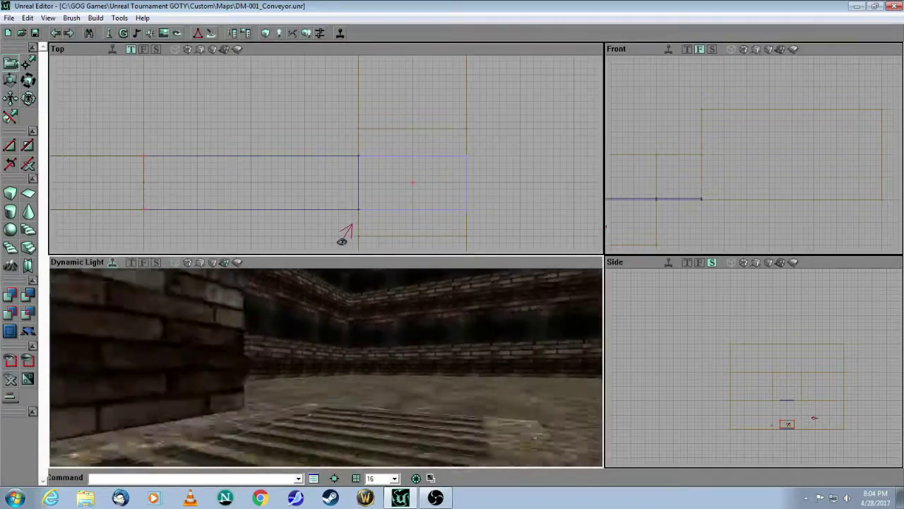
drag(305, 379, 305, 379)
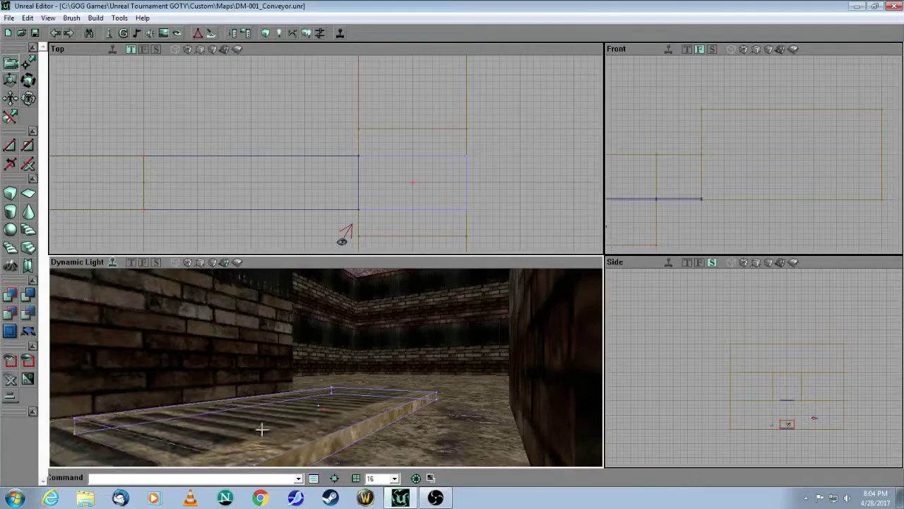
Check the V-Pan flag in the surface properties of the short conveyor segment's top face, and deselect everything
right_click(260, 294)
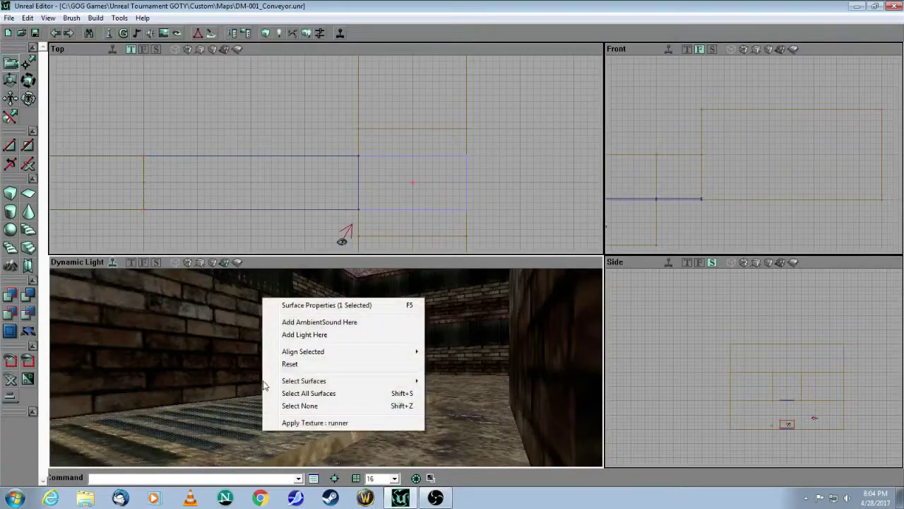
click(290, 303)
drag(209, 124, 530, 171)
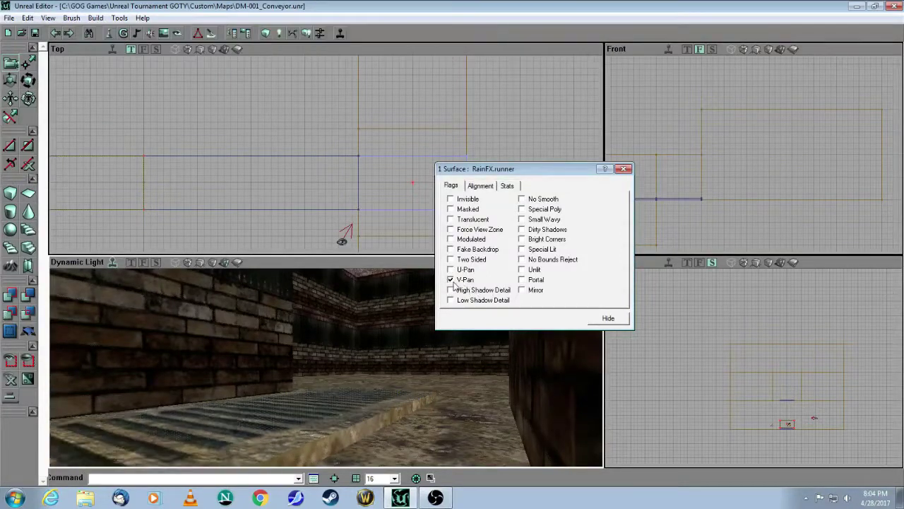
click(625, 168)
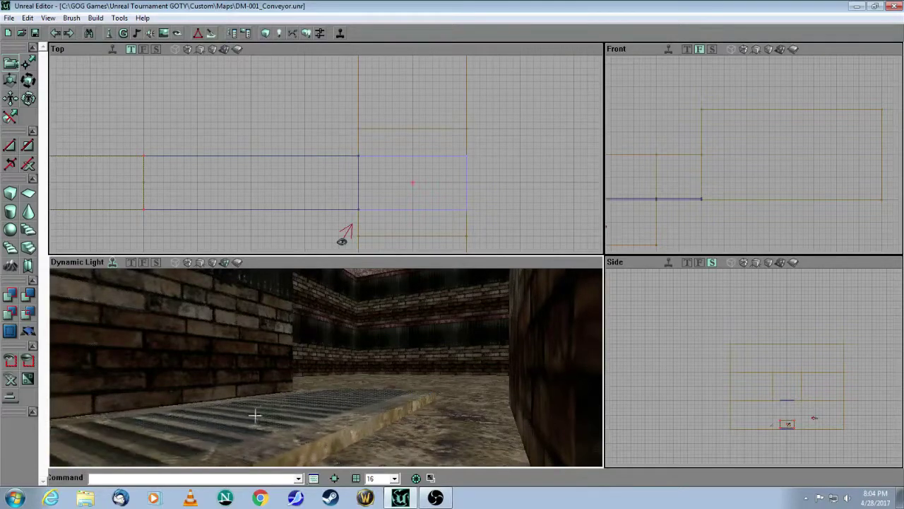
click(535, 198)
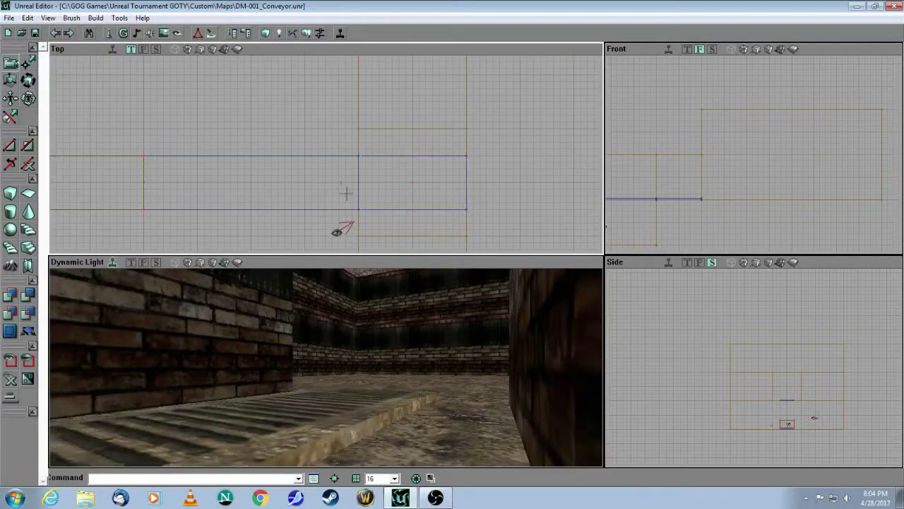
Select the long middle conveyor brush and check the V-Pan flag in its top face's surface properties
click(335, 156)
mouse_move(522, 368)
mouse_down()
mouse_move(532, 394)
mouse_move(555, 389)
mouse_move(551, 399)
mouse_move(522, 382)
mouse_move(544, 394)
mouse_up()
right_drag(311, 325, 309, 412)
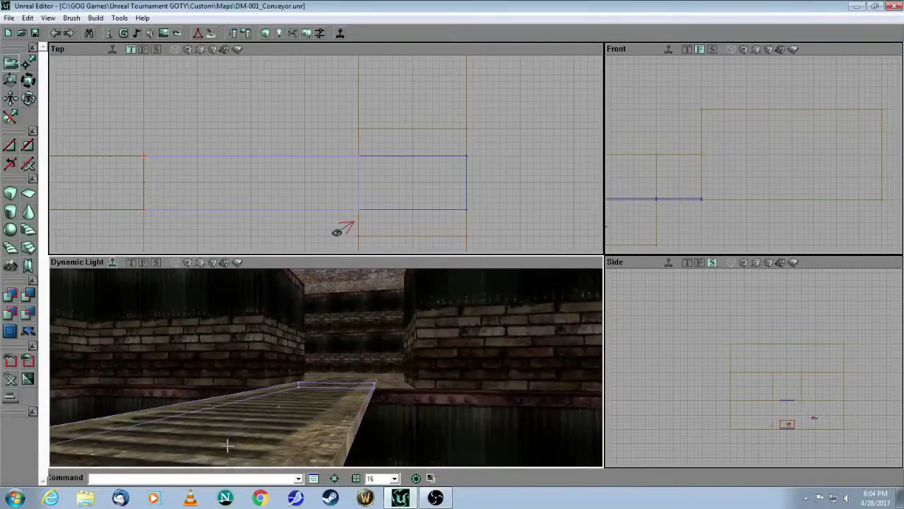
click(290, 422)
right_click(290, 421)
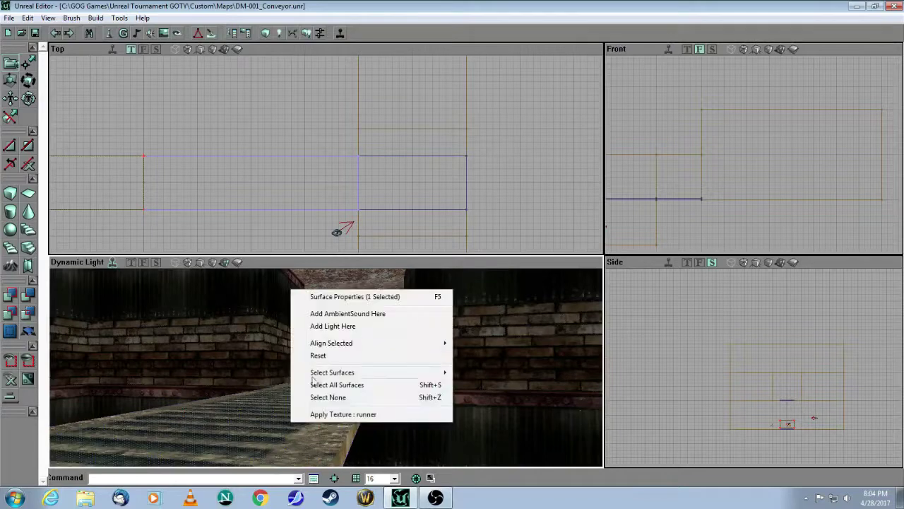
click(345, 295)
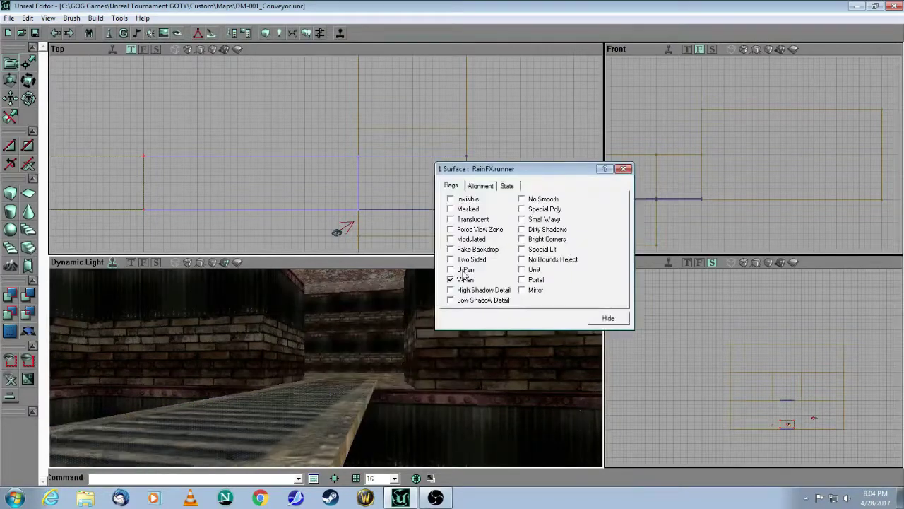
click(624, 168)
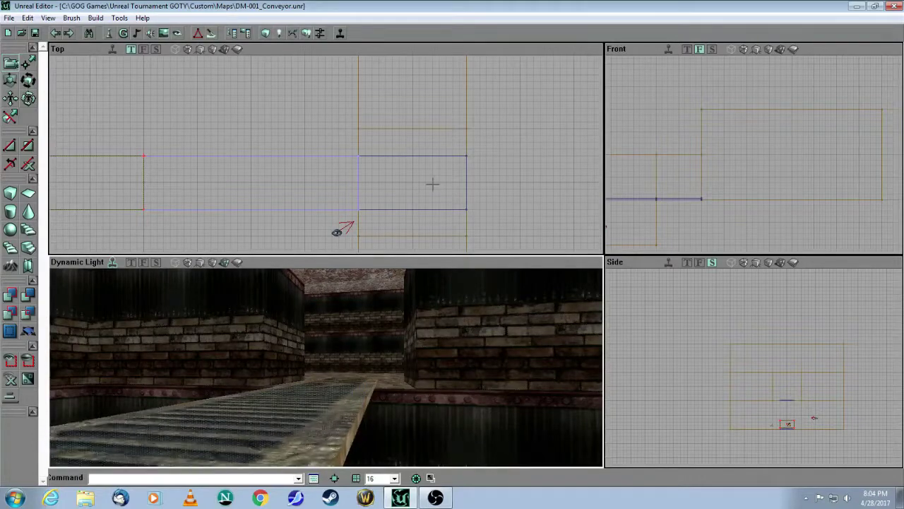
click(518, 191)
Select the thin conveyor brush in the front view and examine the belt segment in the room containing the ZoneInfo actor
mouse_move(440, 351)
mouse_down()
mouse_move(413, 395)
mouse_move(399, 385)
mouse_move(392, 428)
mouse_move(374, 448)
mouse_move(441, 354)
mouse_up()
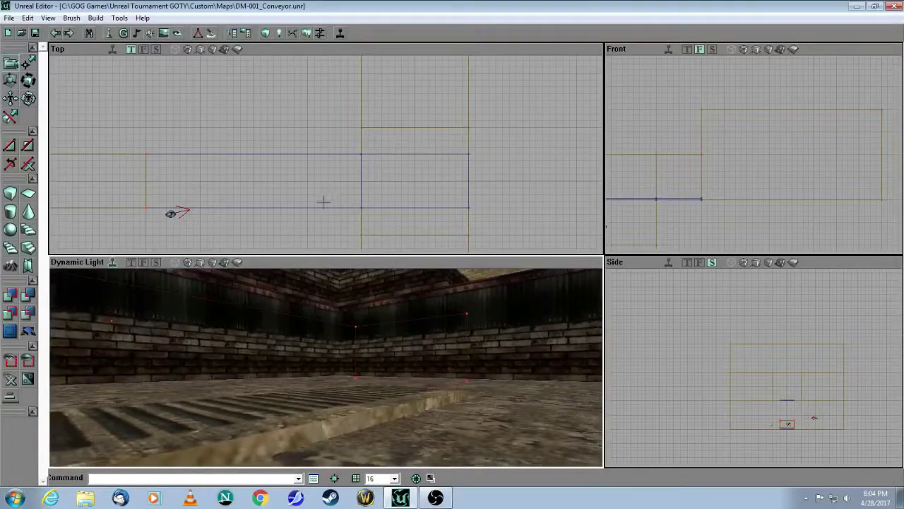
drag(323, 202, 413, 211)
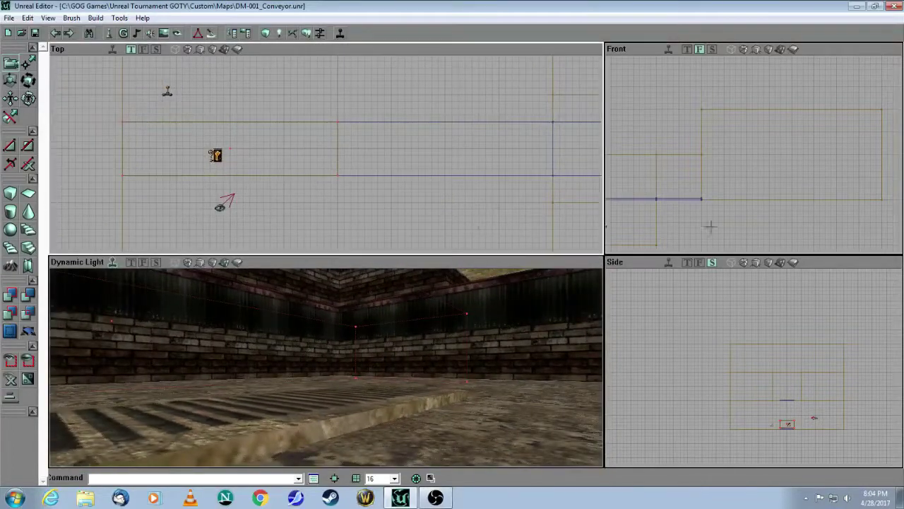
mouse_move(709, 226)
mouse_down()
mouse_move(895, 178)
mouse_move(897, 152)
mouse_move(721, 210)
mouse_move(725, 177)
mouse_move(763, 187)
mouse_move(717, 222)
mouse_up()
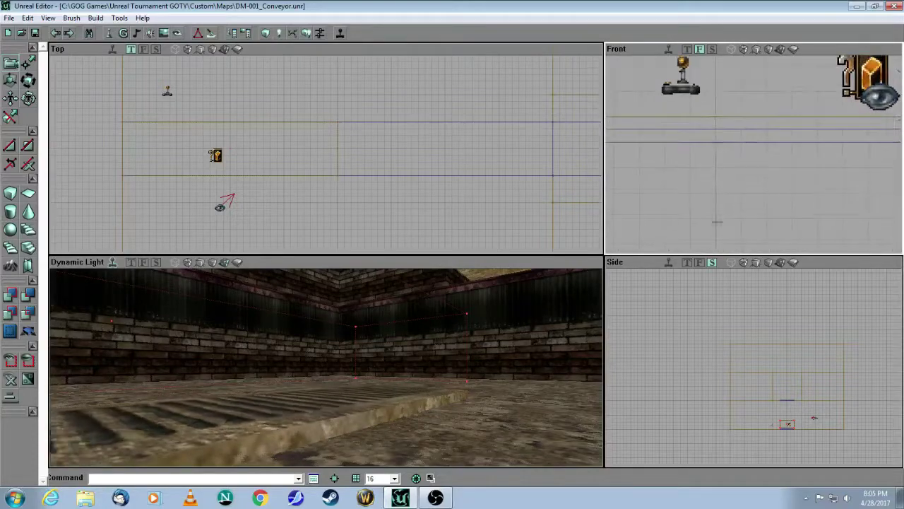
click(696, 130)
mouse_move(491, 305)
mouse_down()
mouse_move(473, 367)
mouse_move(470, 317)
mouse_move(508, 367)
mouse_move(554, 360)
mouse_move(519, 346)
mouse_move(495, 389)
mouse_up()
mouse_move(495, 388)
right_down()
mouse_move(505, 364)
mouse_move(501, 381)
right_up()
drag(502, 382, 481, 413)
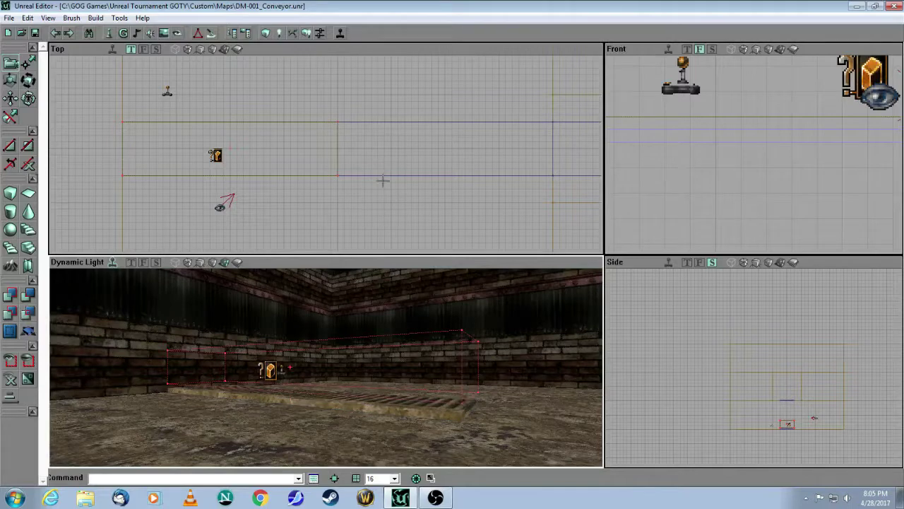
Move the red builder brush off the first conveyor segment and select the green zone portal brush beneath it
ctrl+drag(397, 197, 390, 123)
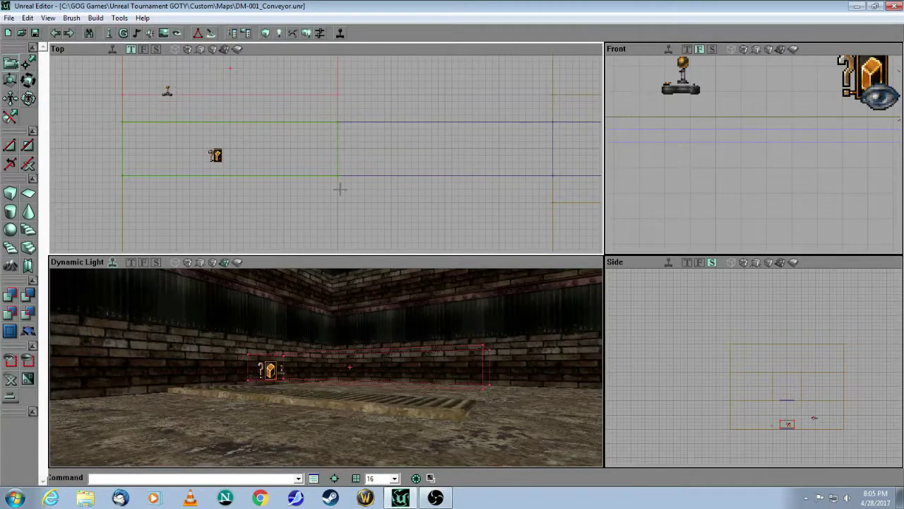
click(299, 122)
drag(352, 342, 399, 304)
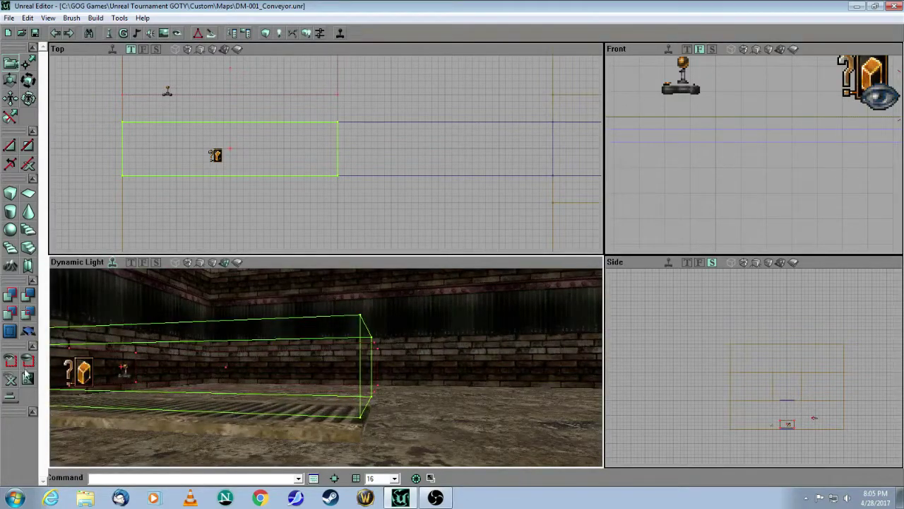
click(192, 218)
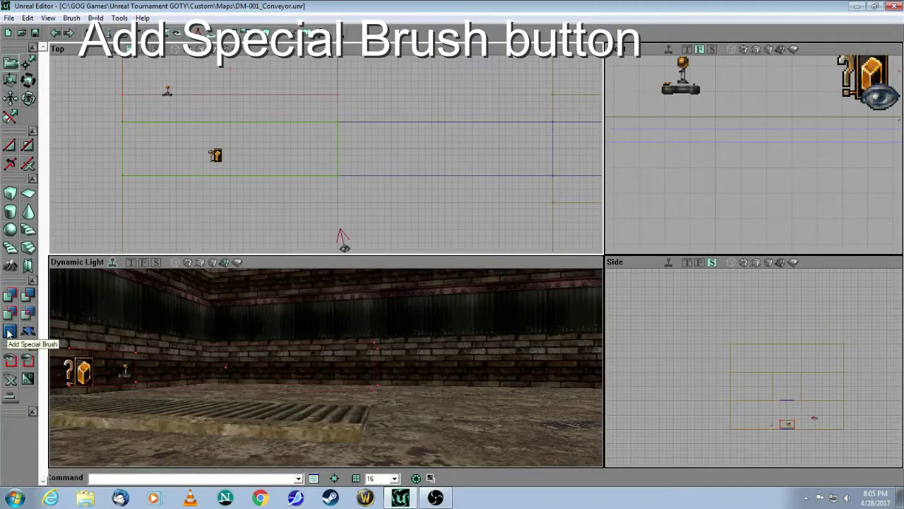
Review the Zone Portal prefab's flags and solidity in the Add Special brush options, closing them without adding a brush
click(9, 332)
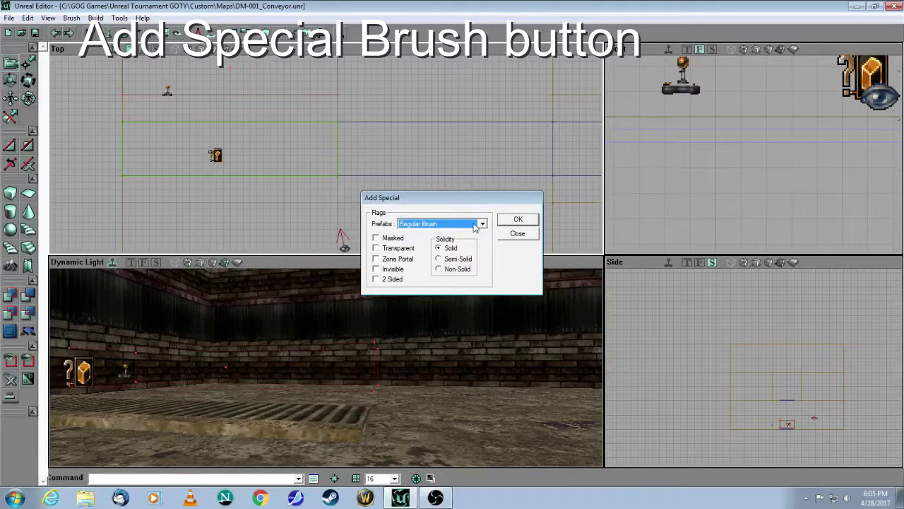
click(484, 224)
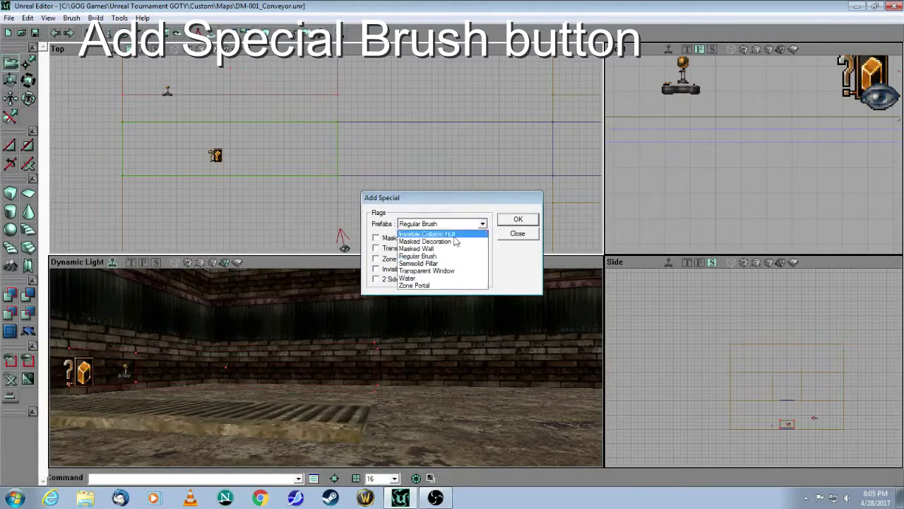
click(427, 285)
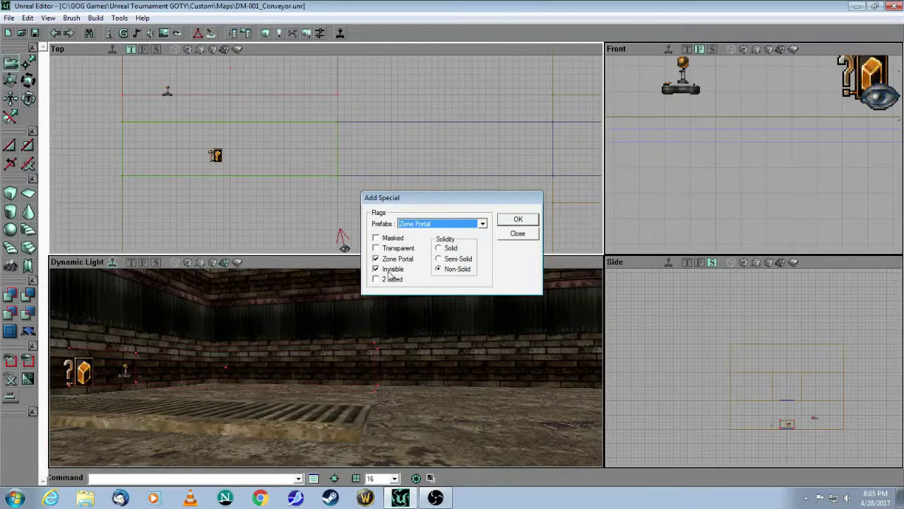
click(517, 234)
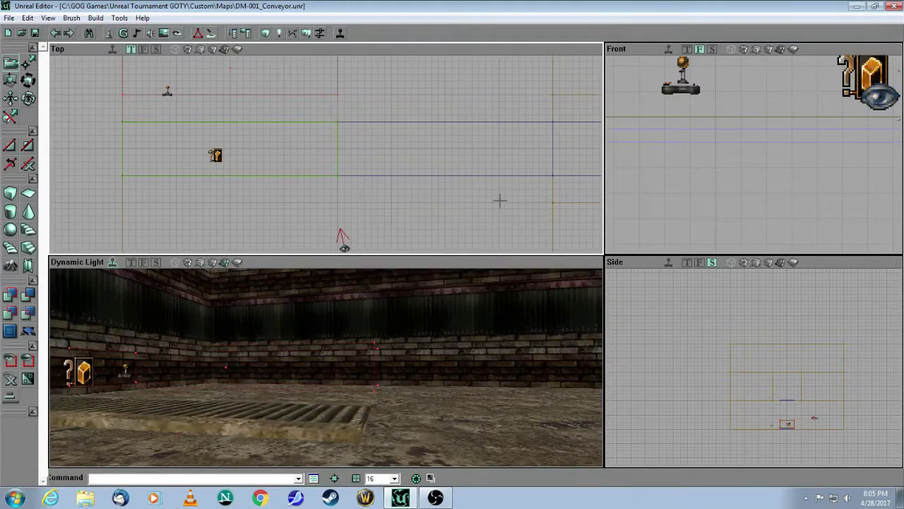
Select the green zone portal brush again to examine how it encloses the conveyor segment, and deselect it
click(303, 174)
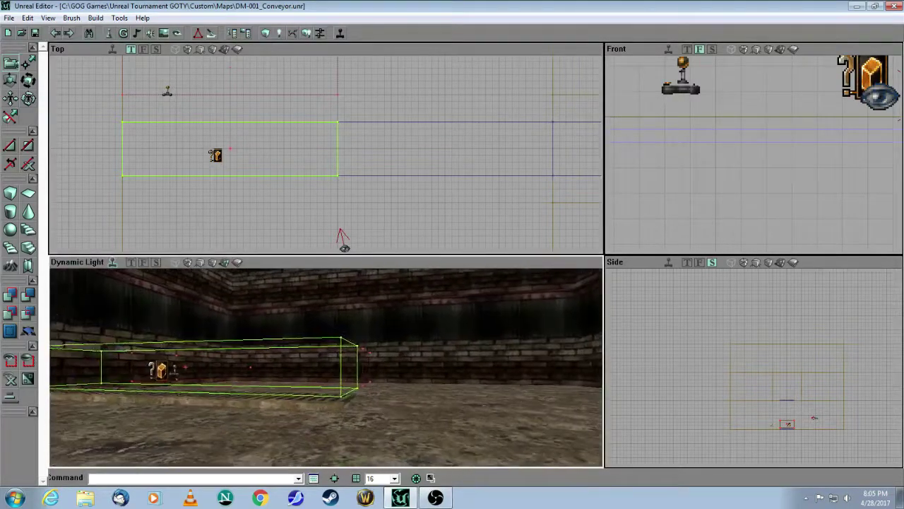
drag(325, 367, 325, 350)
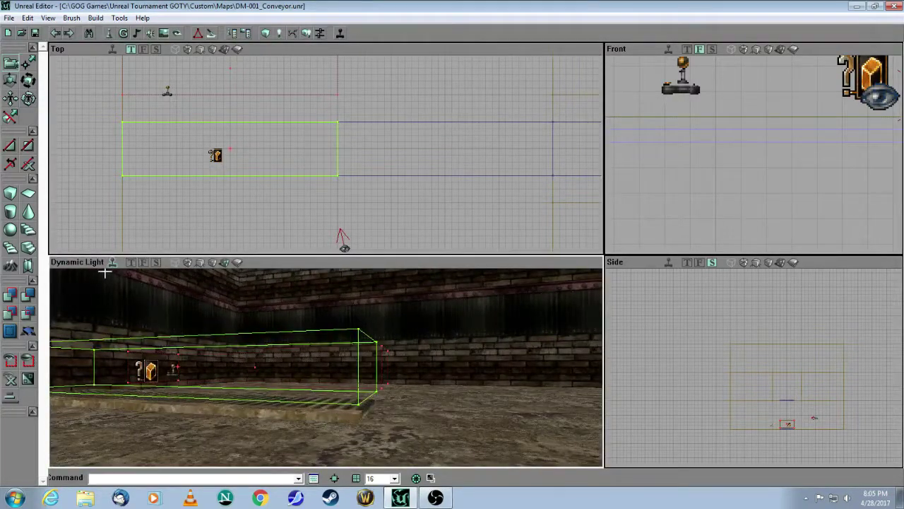
click(405, 214)
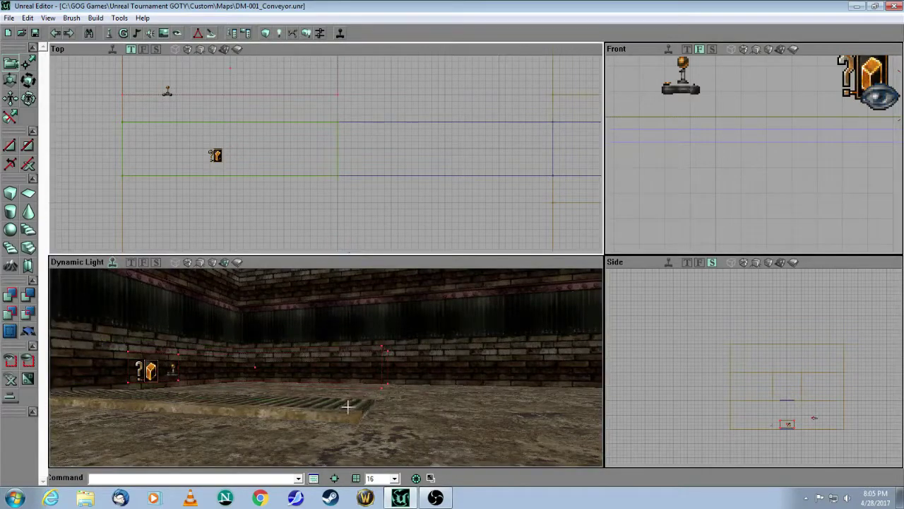
Set the 3D view to Zone/Portal display, move inside the conveyor's zone and select the ZoneInfo actor
drag(347, 406, 230, 272)
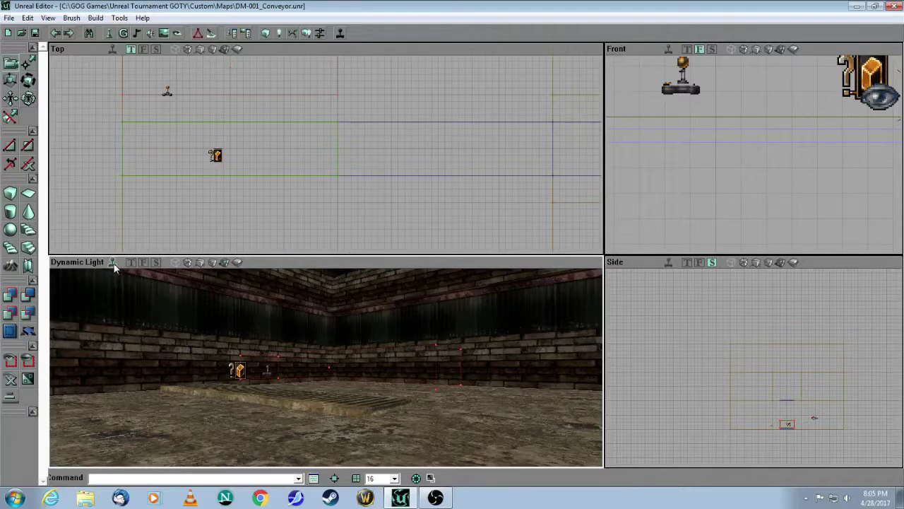
click(236, 263)
drag(304, 367, 255, 272)
drag(162, 266, 161, 266)
click(285, 385)
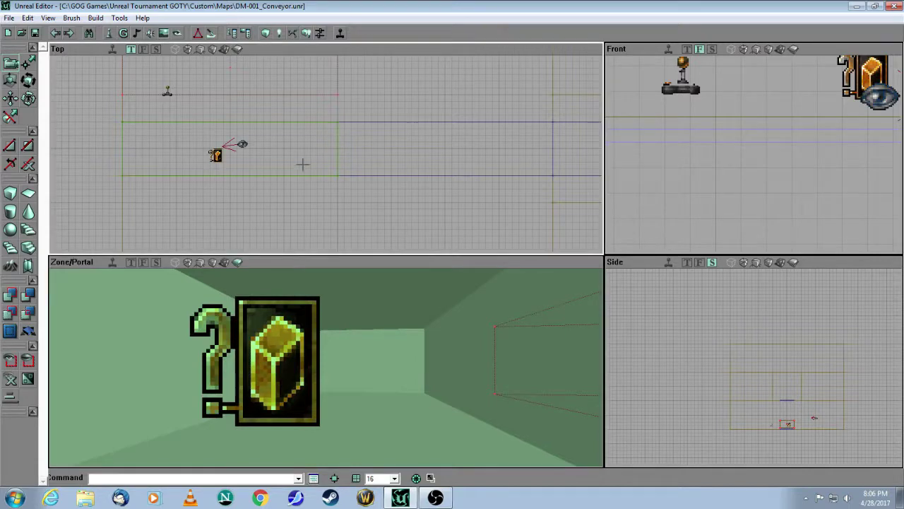
Locate the ZoneInfo class and its subclasses under Actor > Info in the actor class browser, and close the browser
click(110, 34)
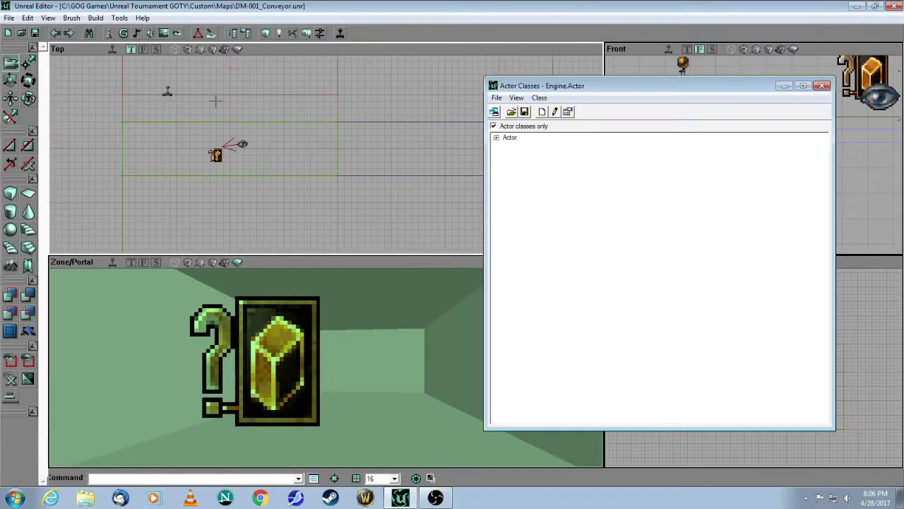
click(497, 139)
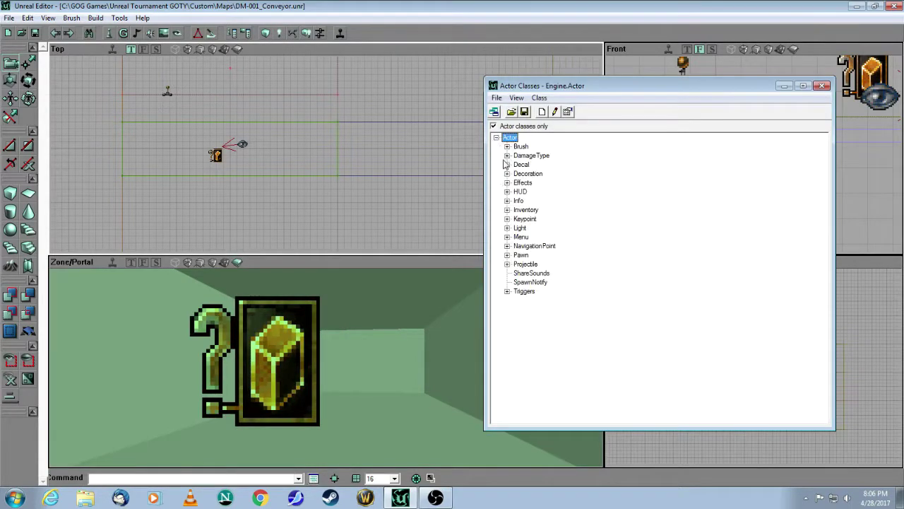
click(507, 201)
click(521, 174)
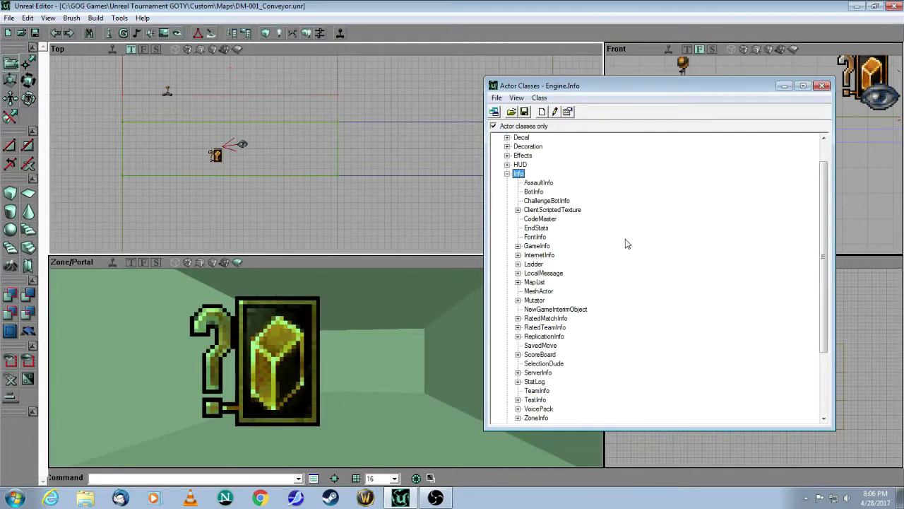
scroll(607, 304, down, 3)
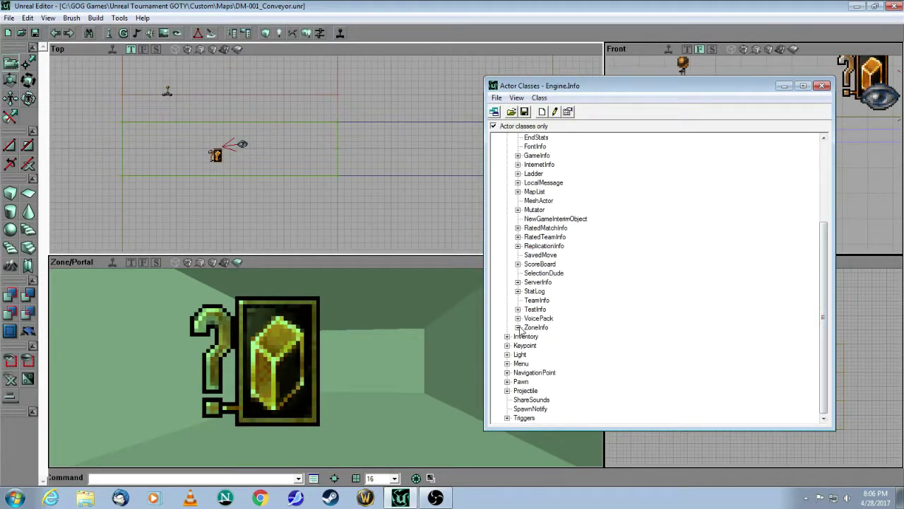
click(536, 327)
click(518, 328)
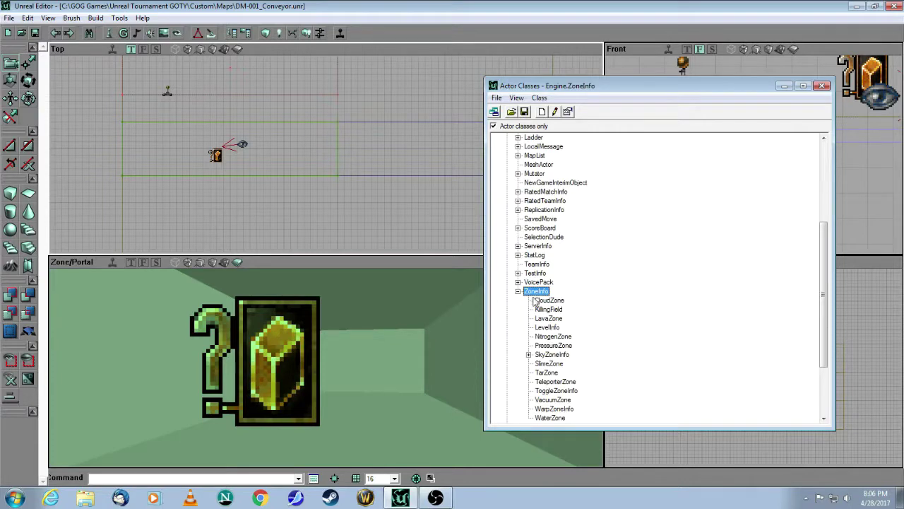
click(821, 85)
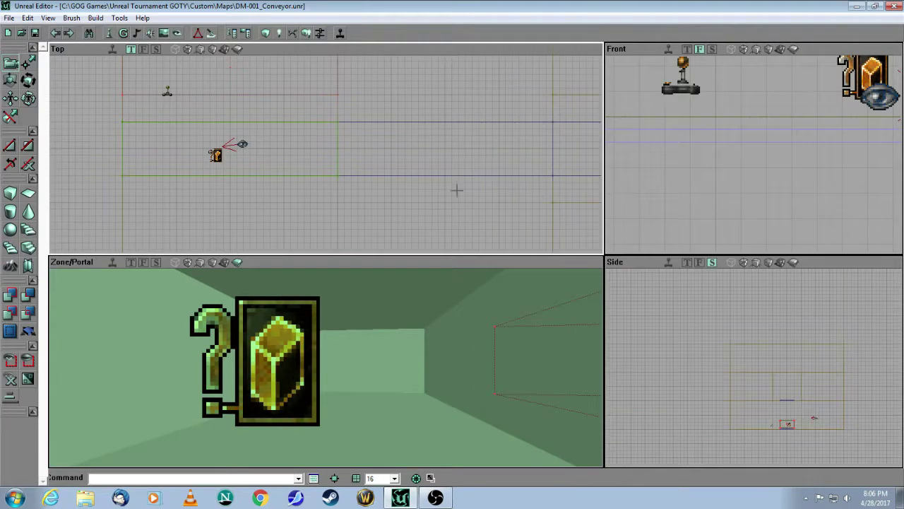
Review the ZoneVelocity X, Y and Z values in the selected ZoneInfo actor's properties, and close the properties
right_click(277, 368)
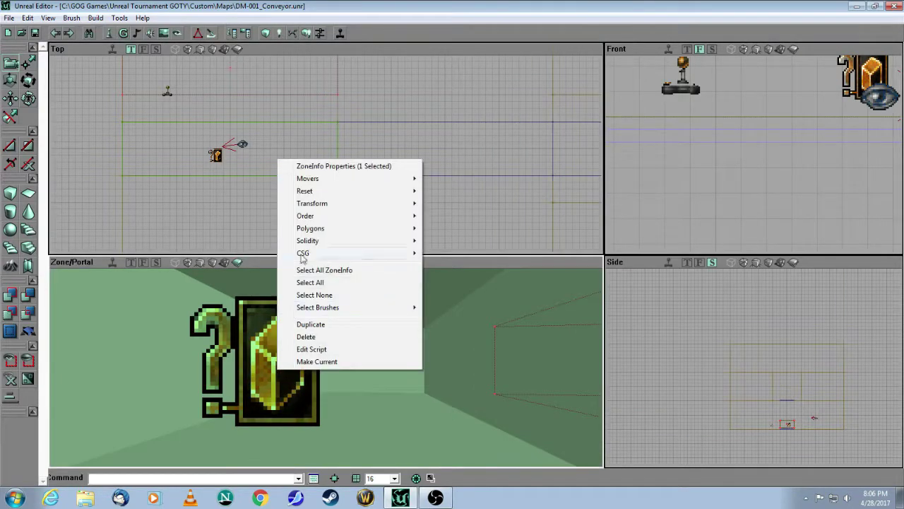
click(308, 166)
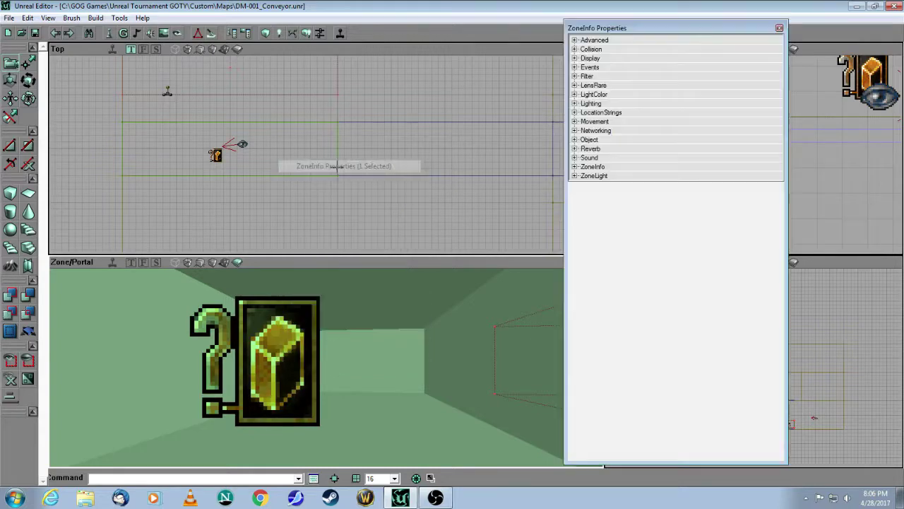
click(575, 167)
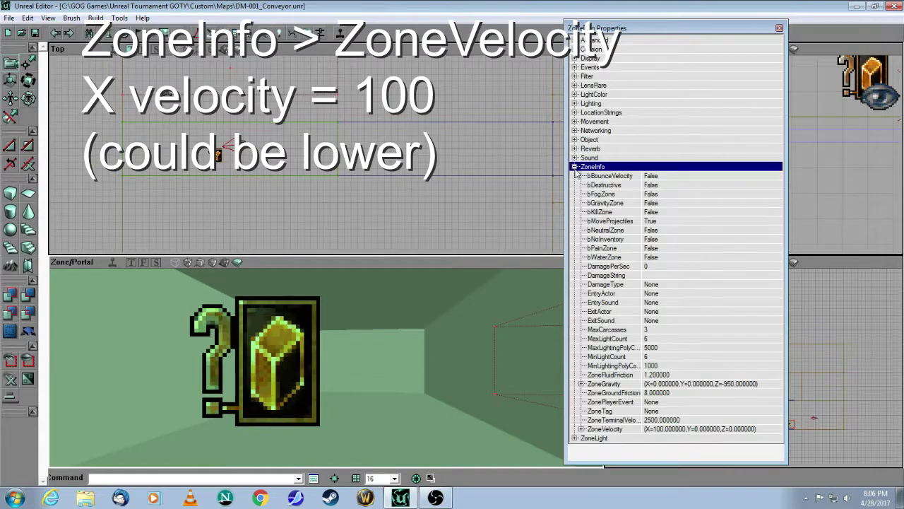
click(583, 431)
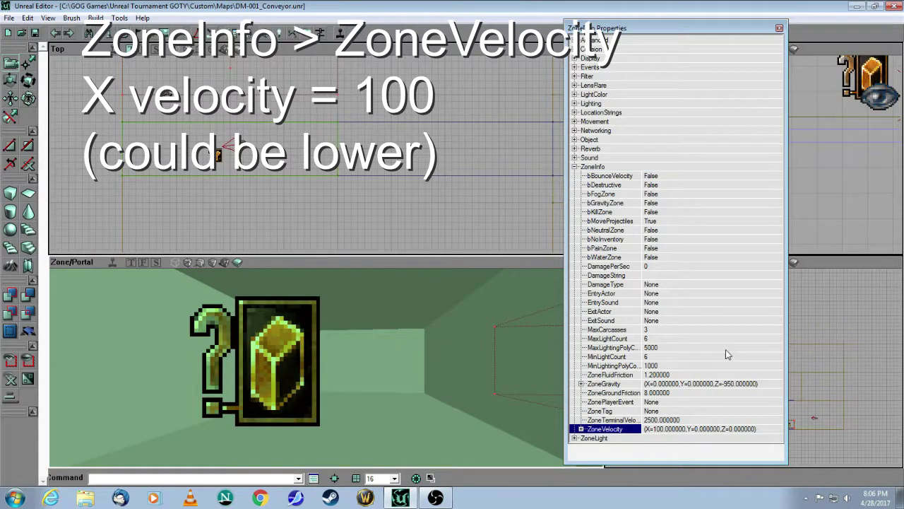
click(580, 429)
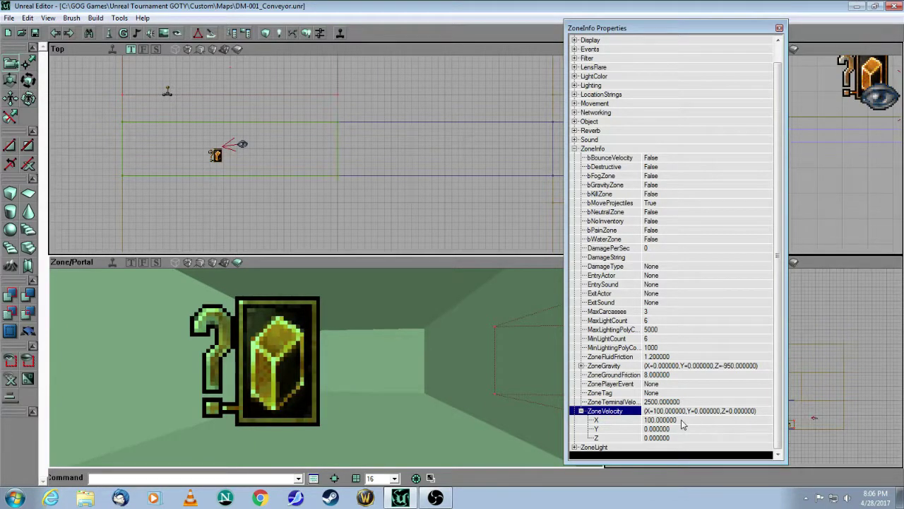
click(779, 28)
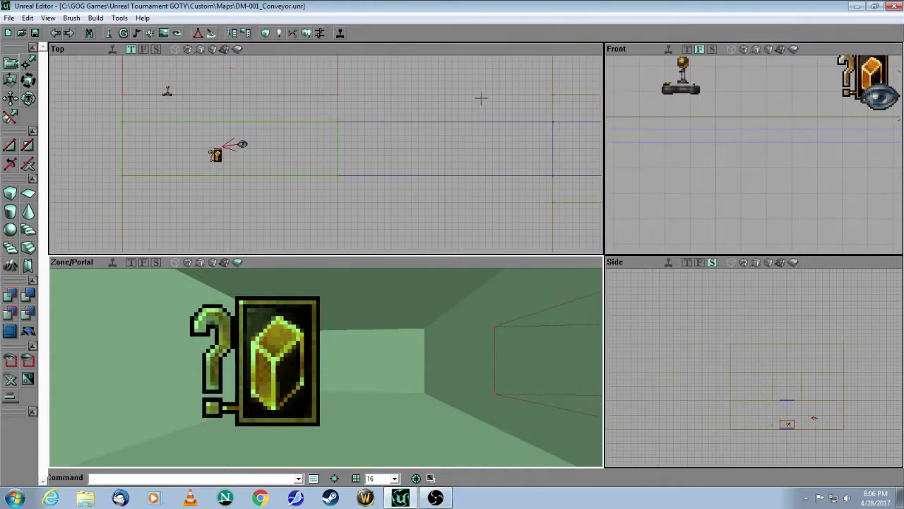
Switch the 3D view to Dynamic Light and play-test the map to try the floor conveyor
click(238, 262)
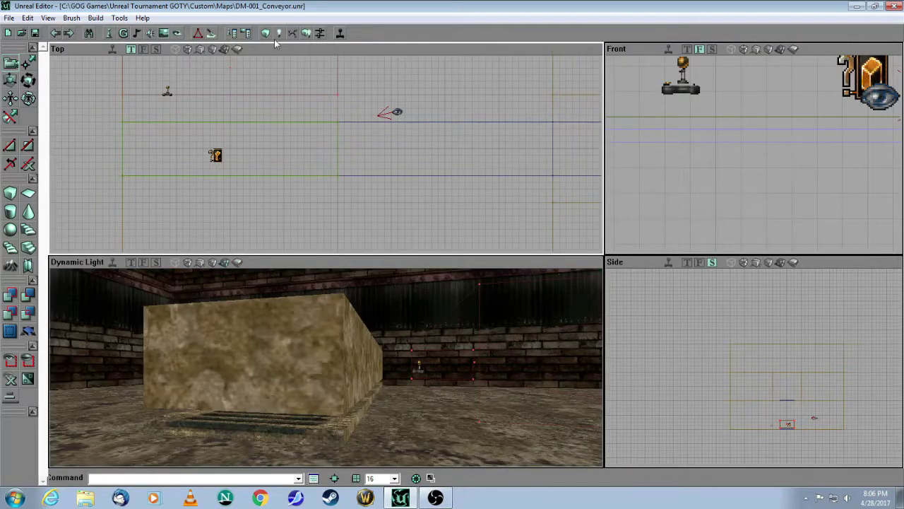
click(340, 33)
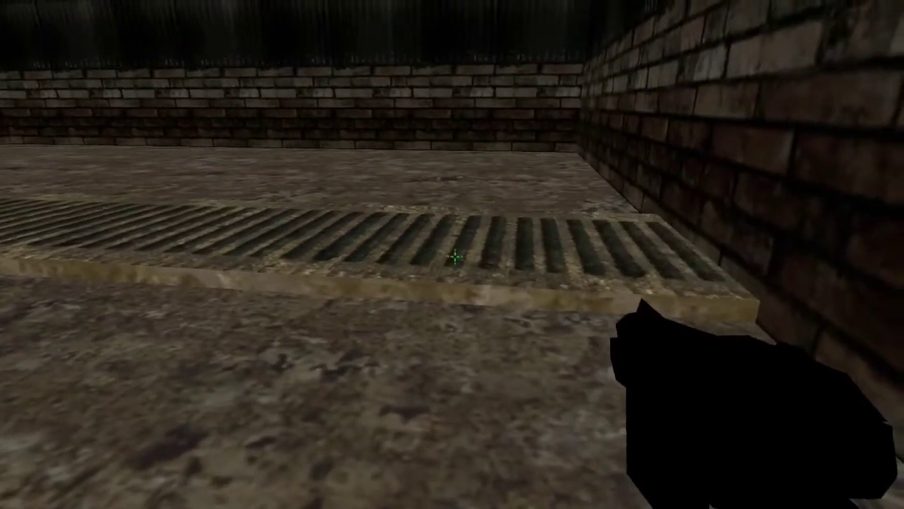
key(w)
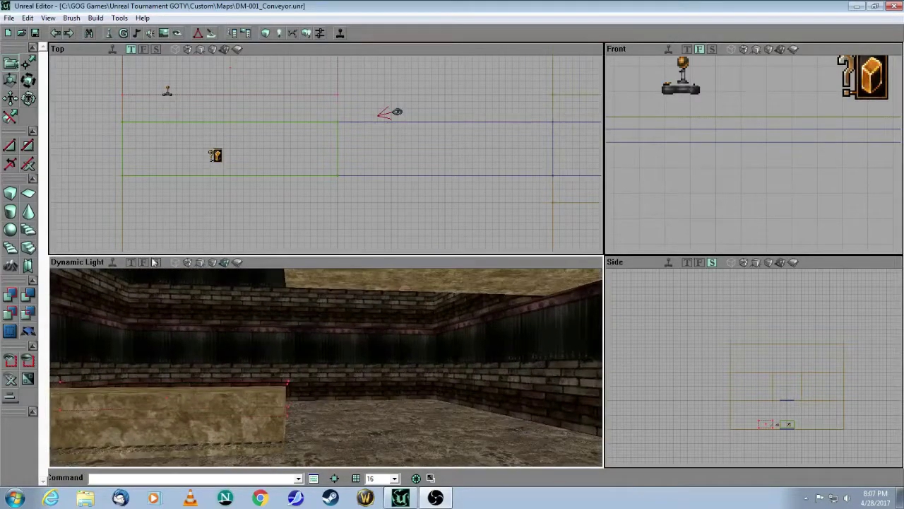
Enter Vertex Editing on the raised conveyor brush and select all vertices at its end nearest the floor conveyor
drag(245, 284, 244, 271)
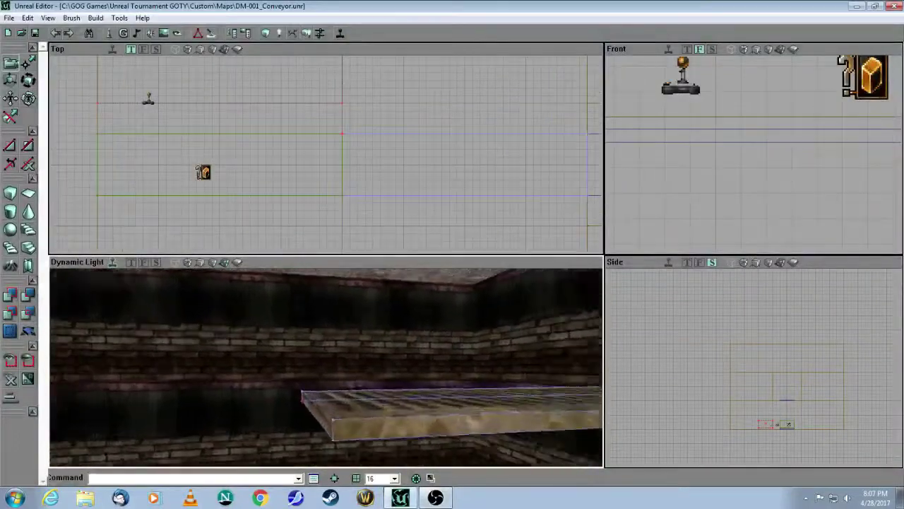
drag(318, 424, 317, 452)
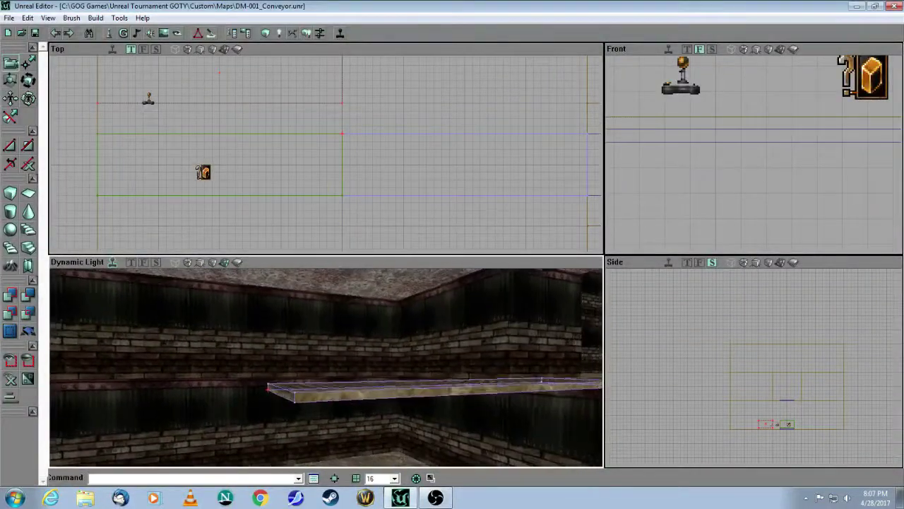
drag(351, 352, 445, 315)
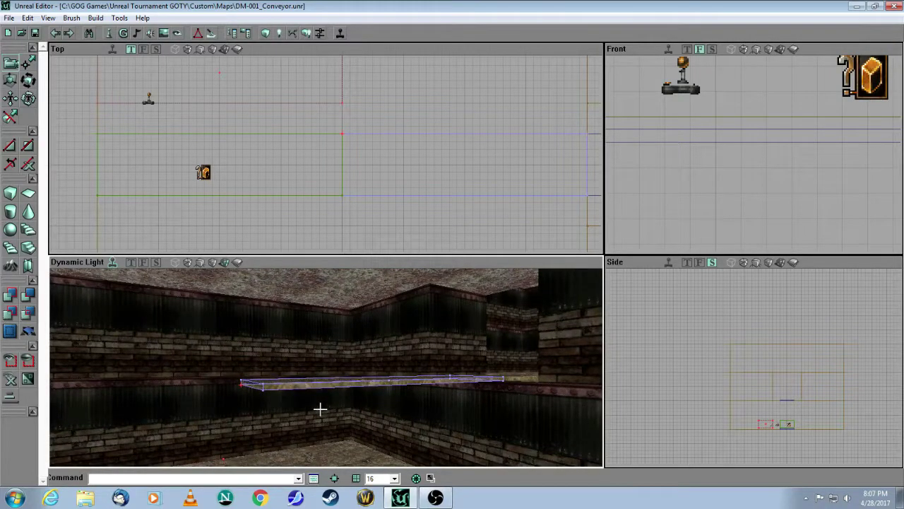
drag(712, 189, 712, 219)
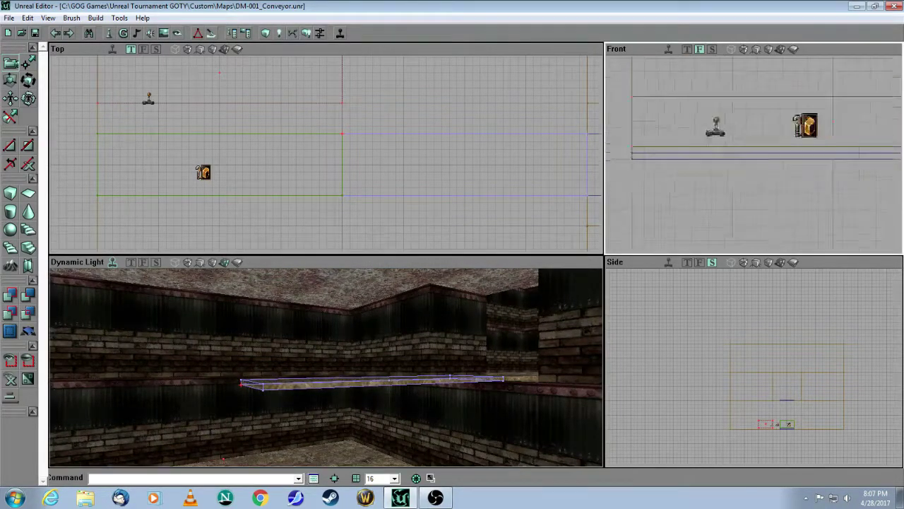
drag(753, 155, 614, 198)
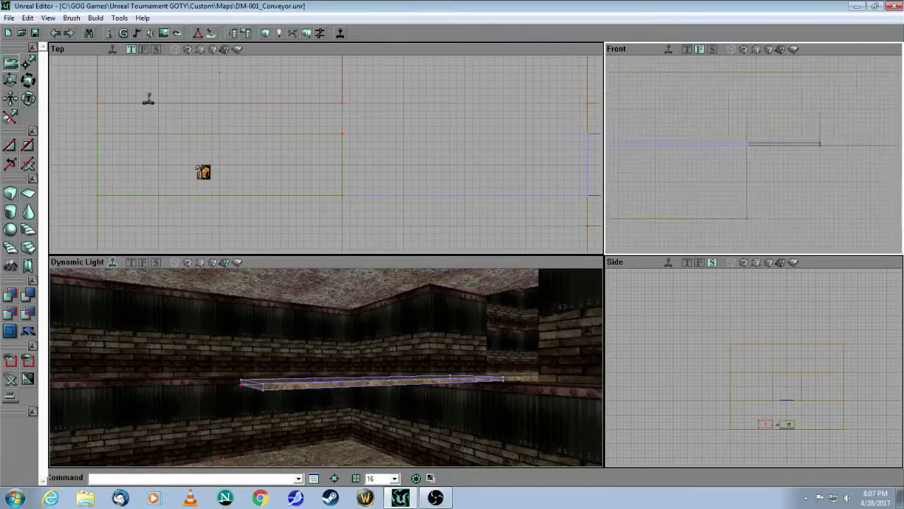
drag(664, 148, 806, 163)
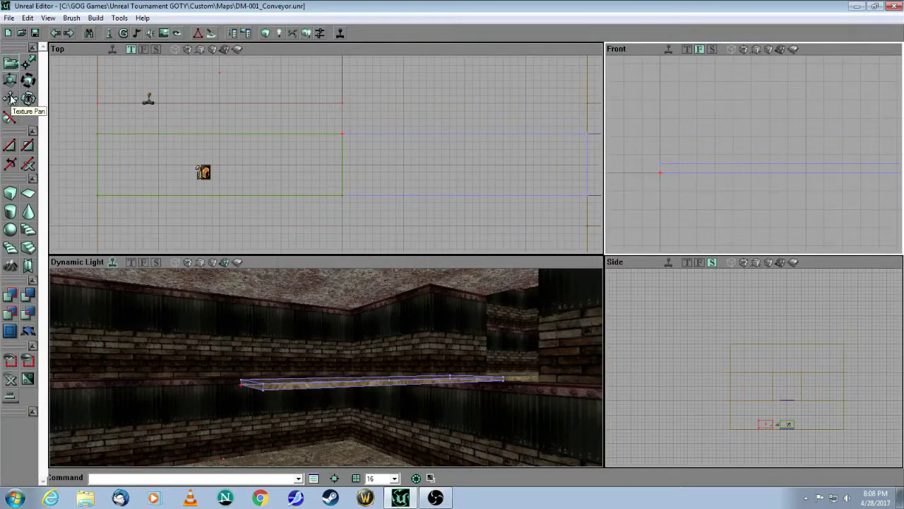
click(28, 65)
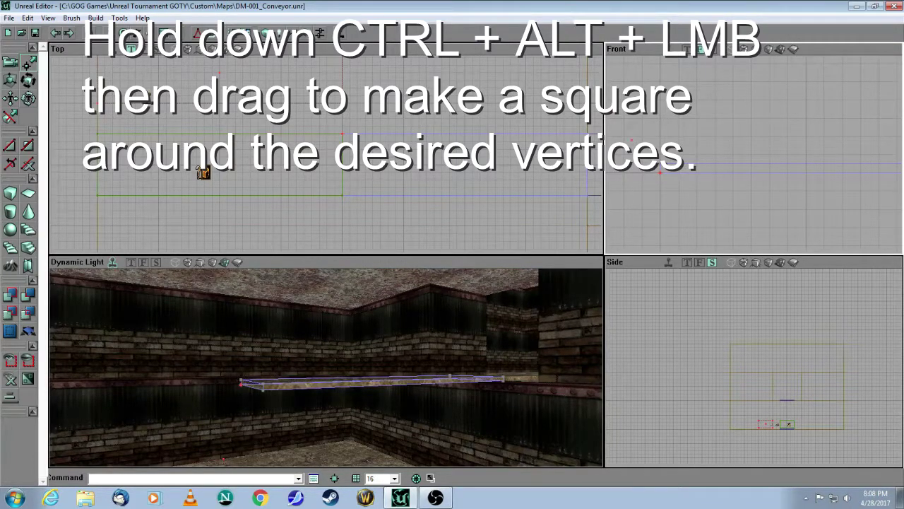
ctrl+alt+drag(652, 148, 689, 198)
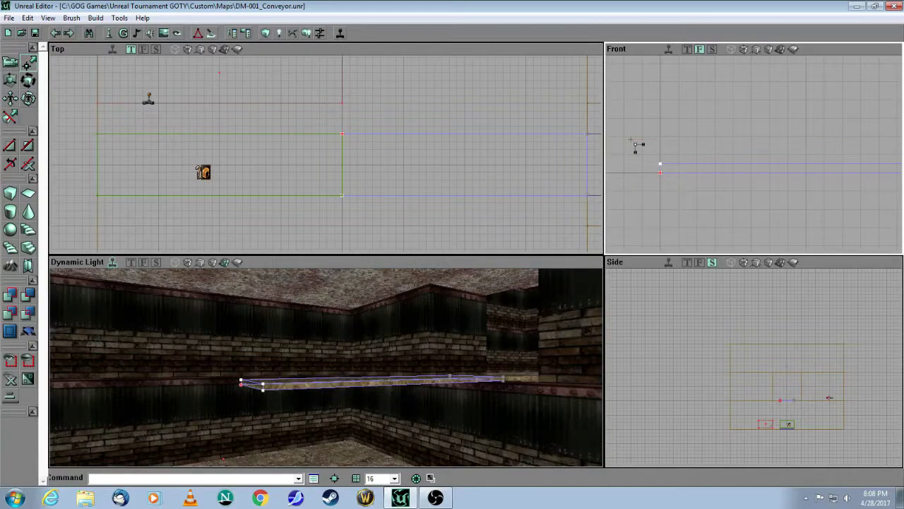
Move the selected end vertices of the raised conveyor down to meet the floor conveyor's end, forming a ramp
mouse_move(236, 368)
mouse_down()
mouse_move(176, 343)
mouse_move(266, 332)
mouse_up()
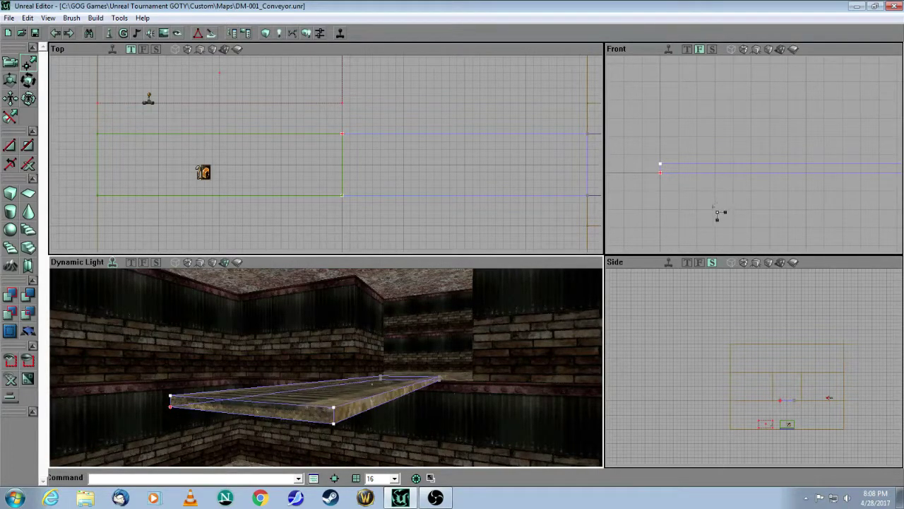
drag(720, 212, 720, 240)
drag(733, 160, 735, 120)
mouse_move(712, 211)
mouse_down()
mouse_move(713, 199)
mouse_move(709, 209)
mouse_up()
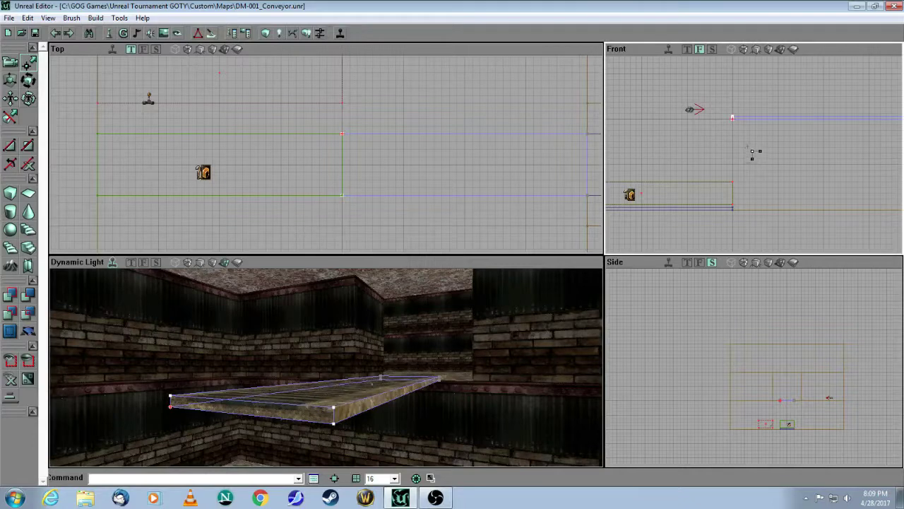
mouse_move(748, 138)
ctrl+mouse_down()
mouse_move(748, 332)
mouse_move(748, 210)
mouse_move(748, 225)
ctrl+mouse_up()
scroll(748, 224, up, 2)
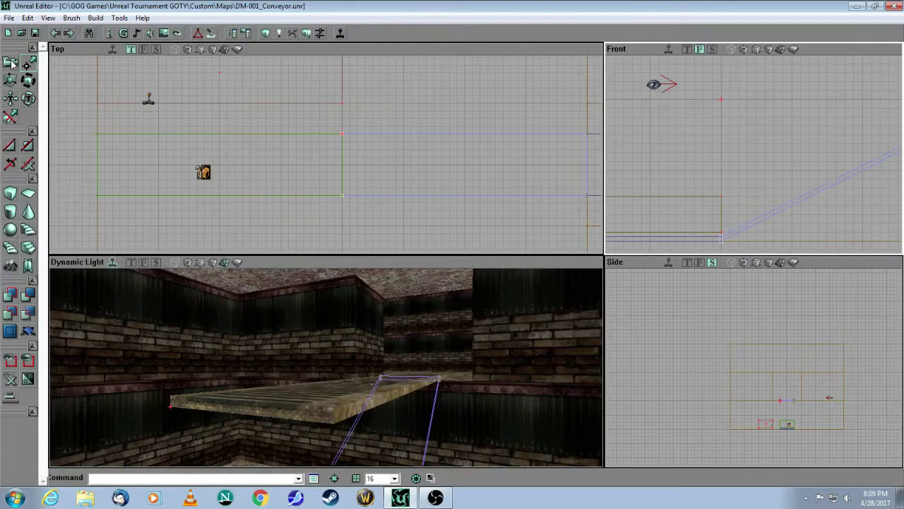
Leave vertex editing, deselect the ramp brush, rebuild the geometry and inspect the joint between ramp and floor conveyor
click(11, 62)
click(295, 221)
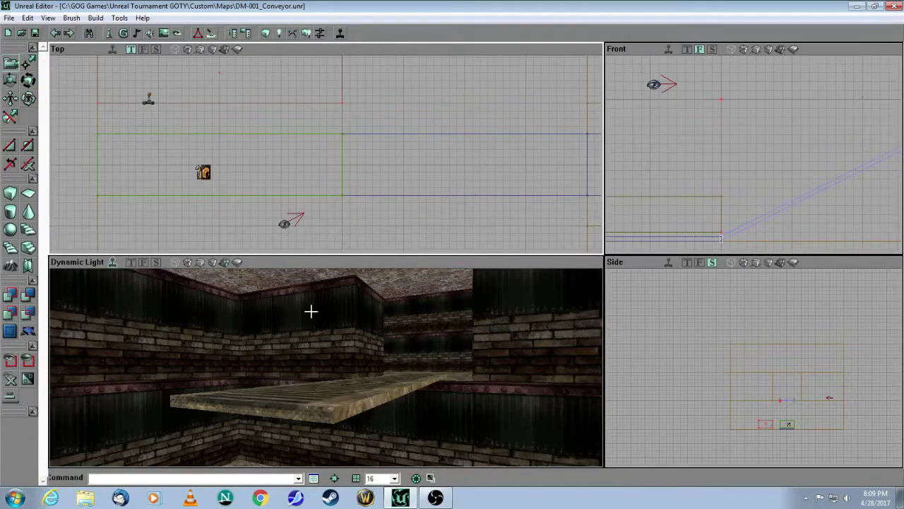
drag(311, 311, 309, 346)
click(265, 34)
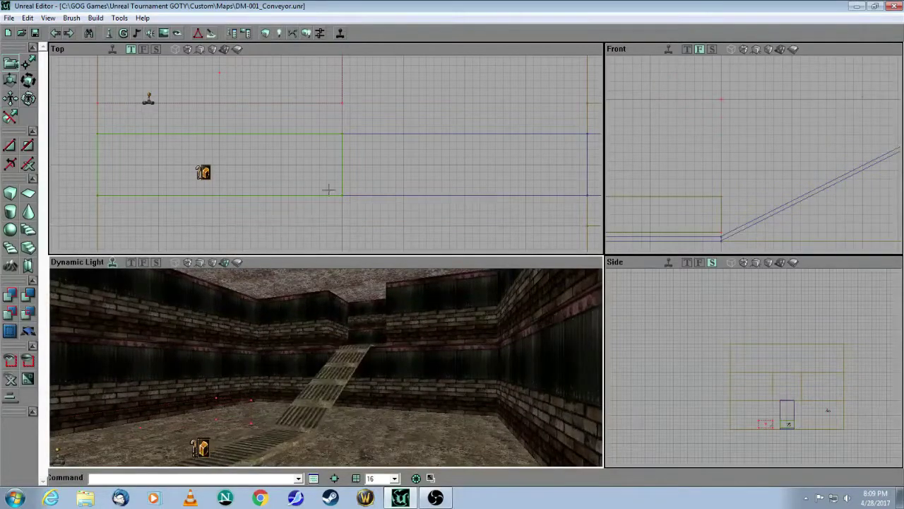
drag(482, 304, 548, 268)
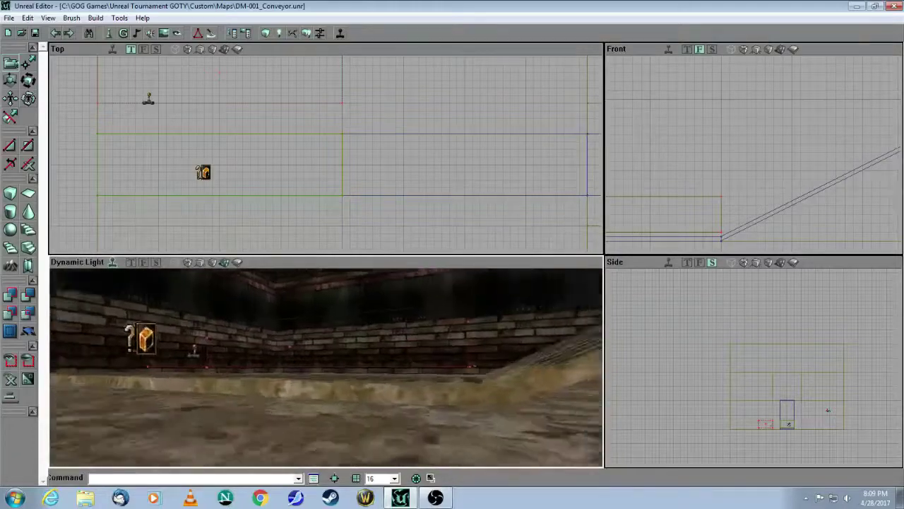
drag(403, 424, 460, 414)
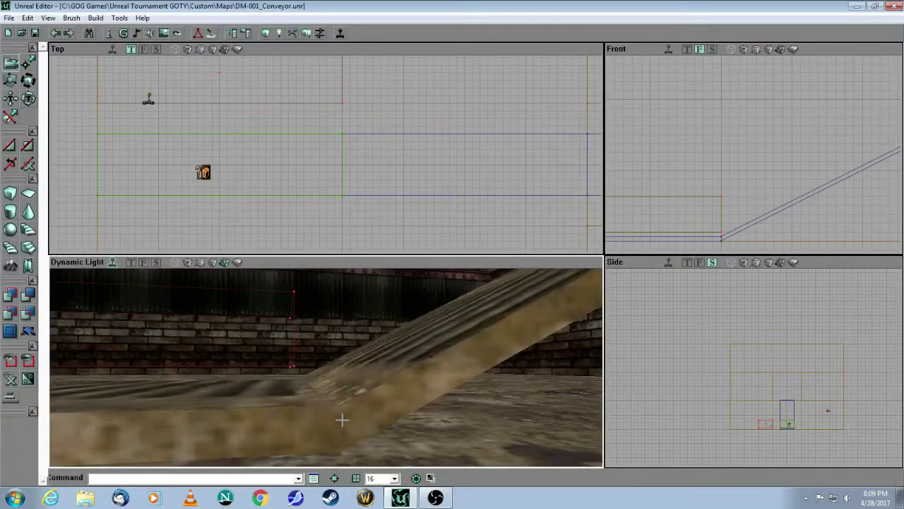
Align the ramp's top runner surface with Align to Floor in its surface properties, and close the properties
drag(347, 412, 302, 370)
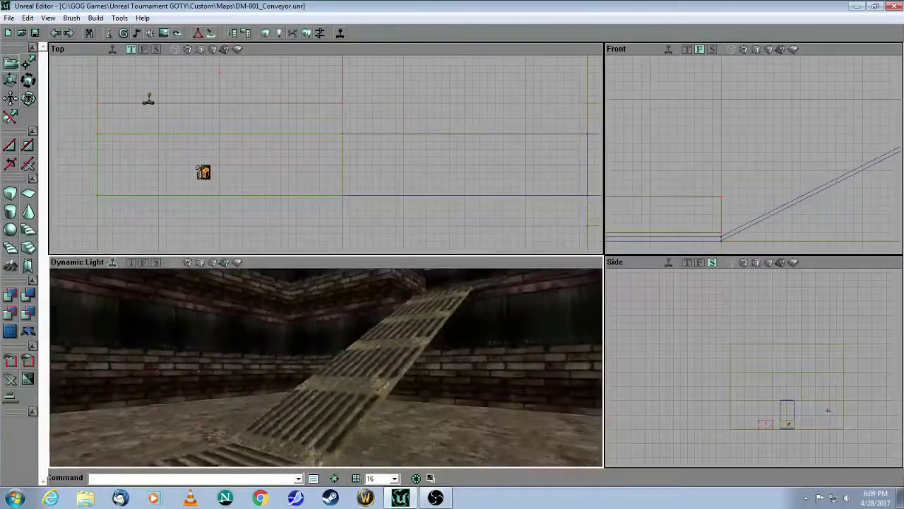
right_click(358, 378)
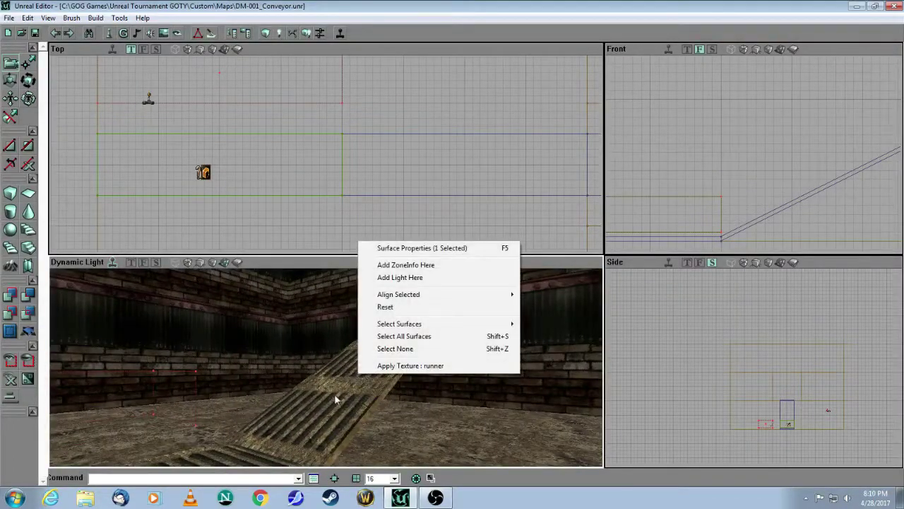
click(401, 247)
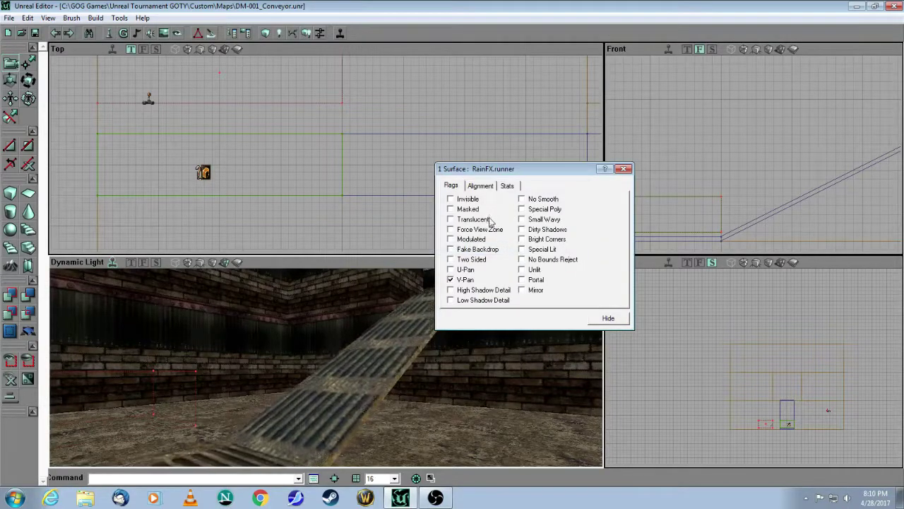
click(482, 186)
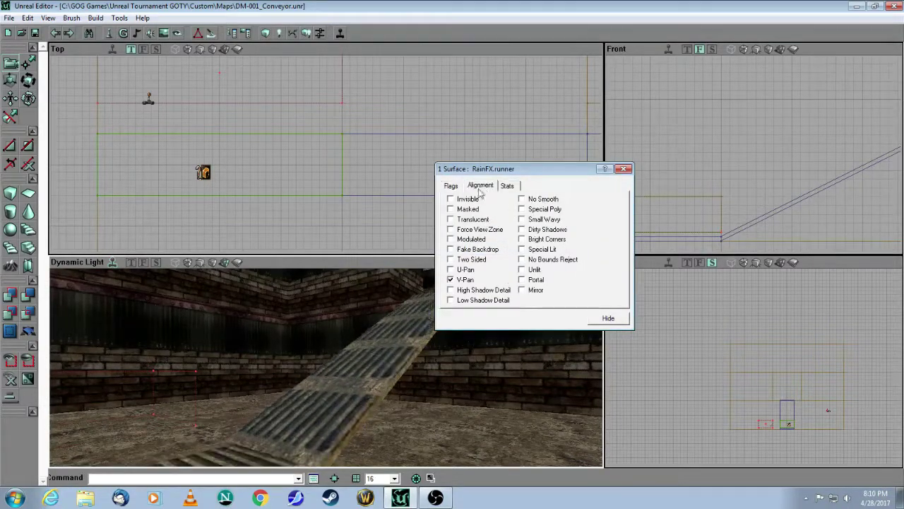
click(484, 187)
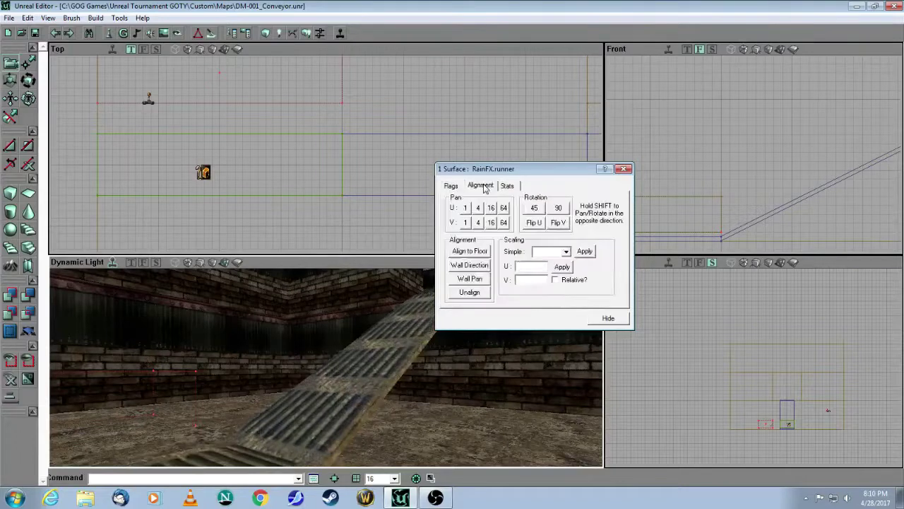
click(472, 252)
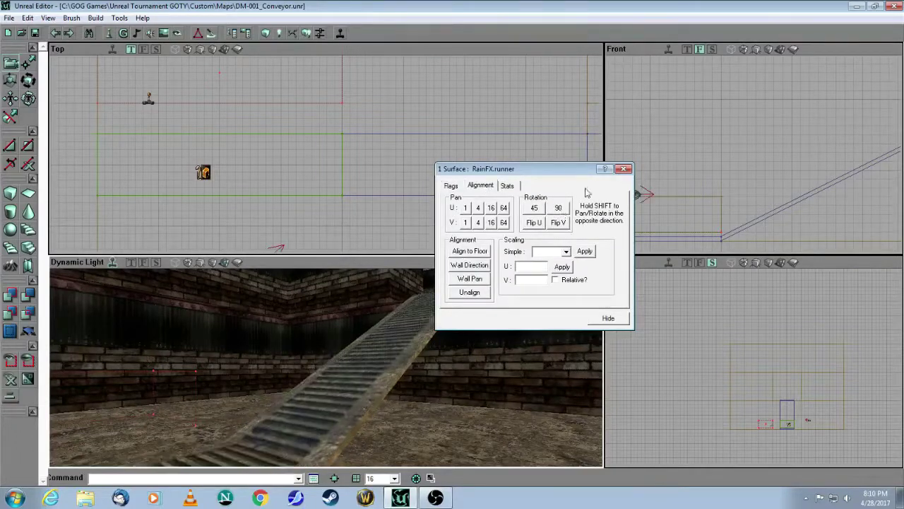
click(622, 169)
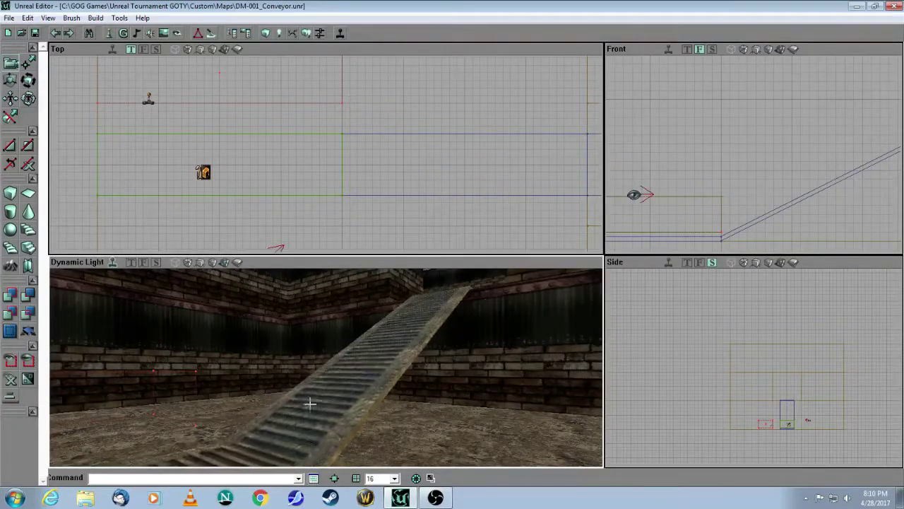
Reposition the red builder brush over the junction of the floor conveyor and ramp, and set the drag grid size to 4
mouse_move(392, 348)
mouse_down()
mouse_move(361, 381)
mouse_move(318, 353)
mouse_move(382, 382)
mouse_move(392, 348)
mouse_up()
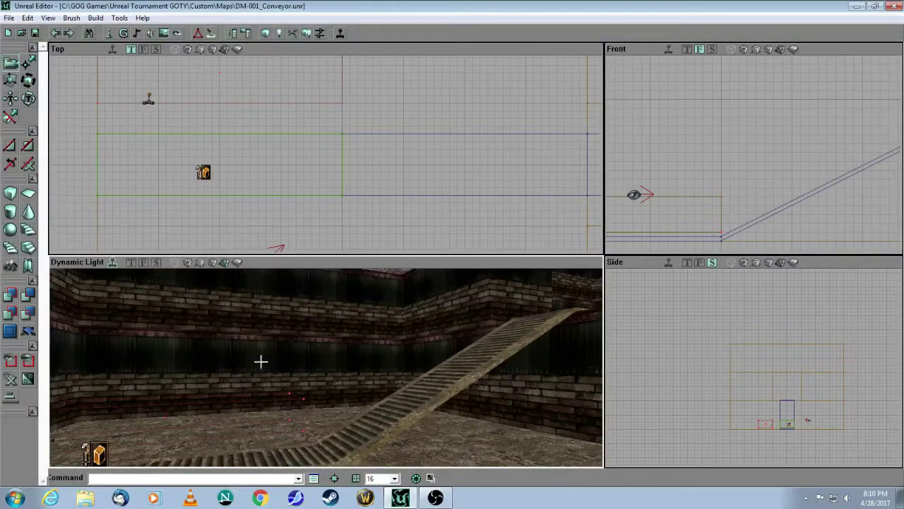
drag(379, 188, 393, 233)
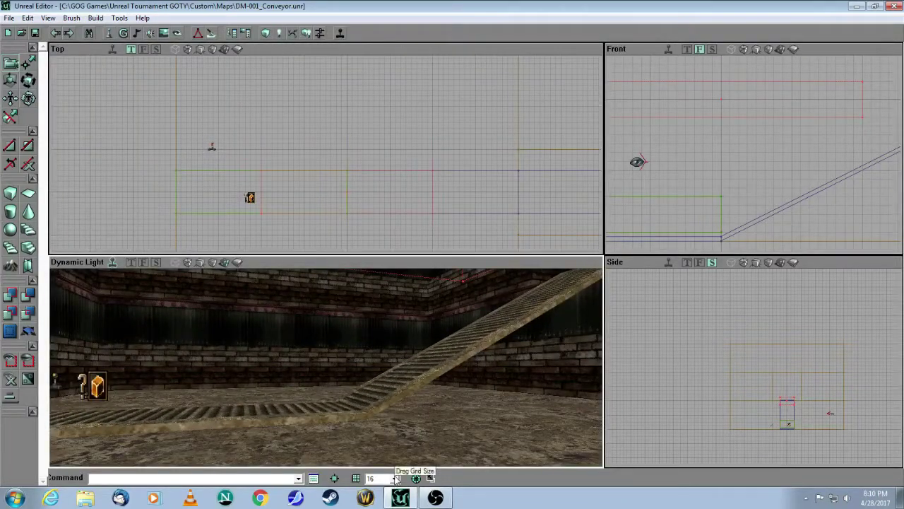
click(395, 478)
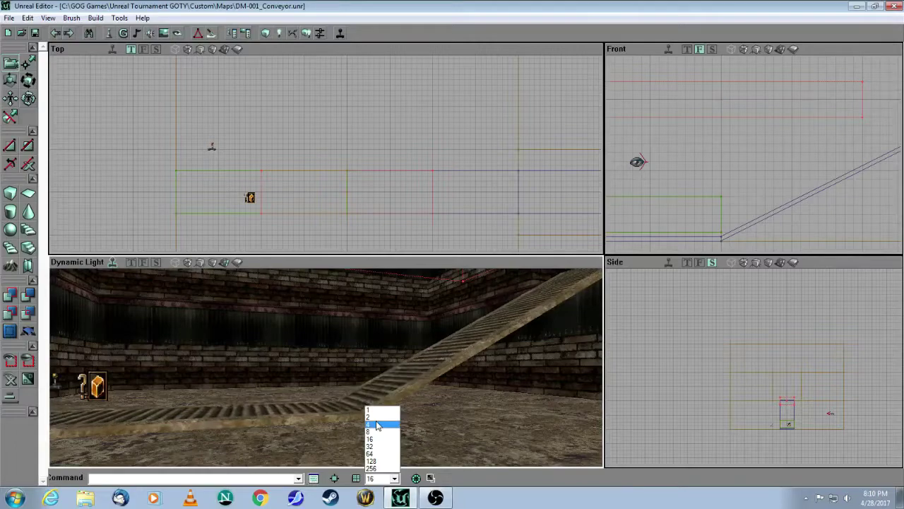
click(377, 425)
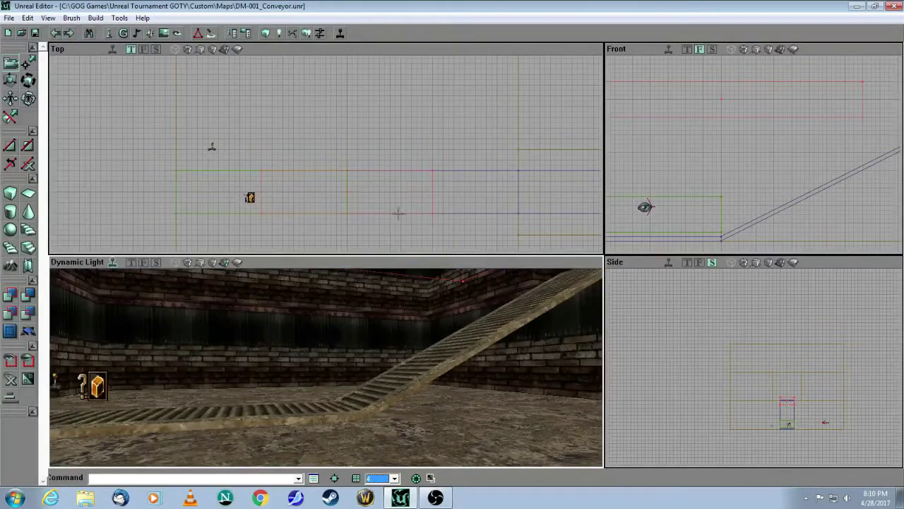
Duplicate the green brush that encloses the floor conveyor's zone
drag(327, 314, 305, 307)
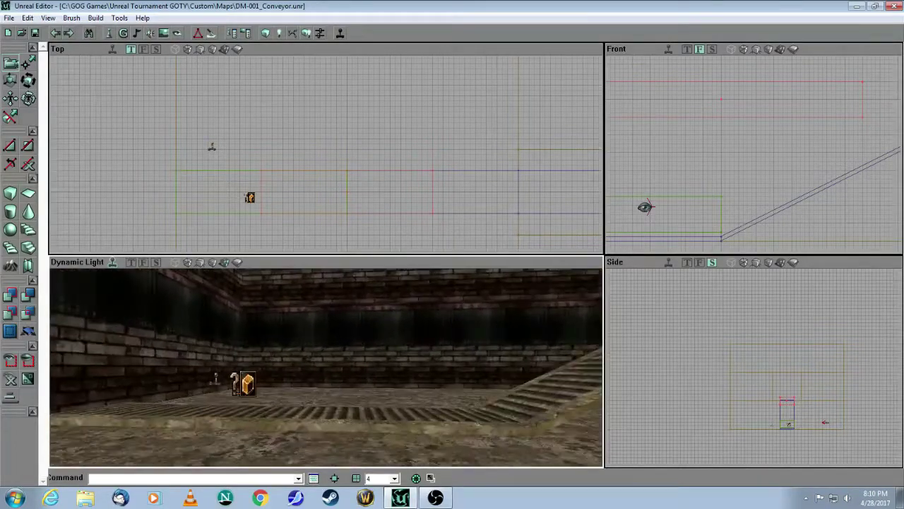
click(235, 213)
drag(377, 372, 409, 380)
right_drag(480, 369, 512, 369)
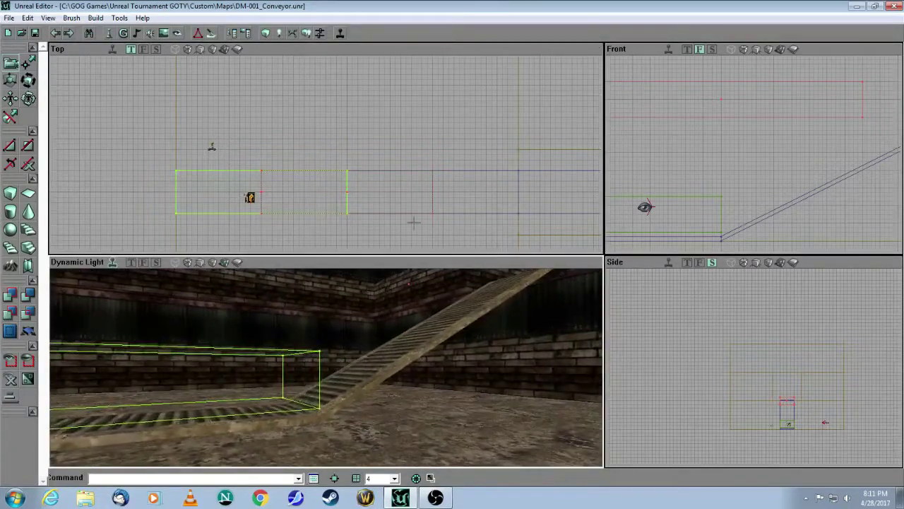
mouse_move(204, 117)
mouse_down()
mouse_move(209, 56)
mouse_move(242, 59)
mouse_up()
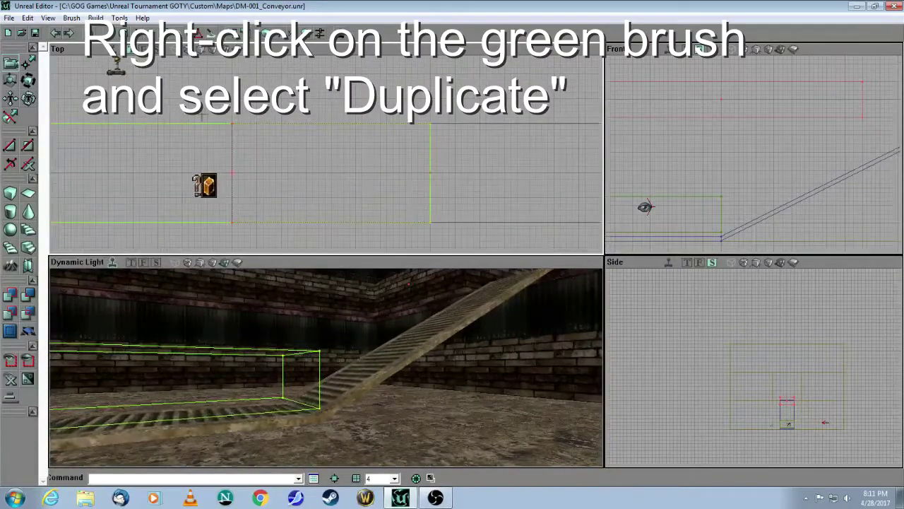
right_click(201, 124)
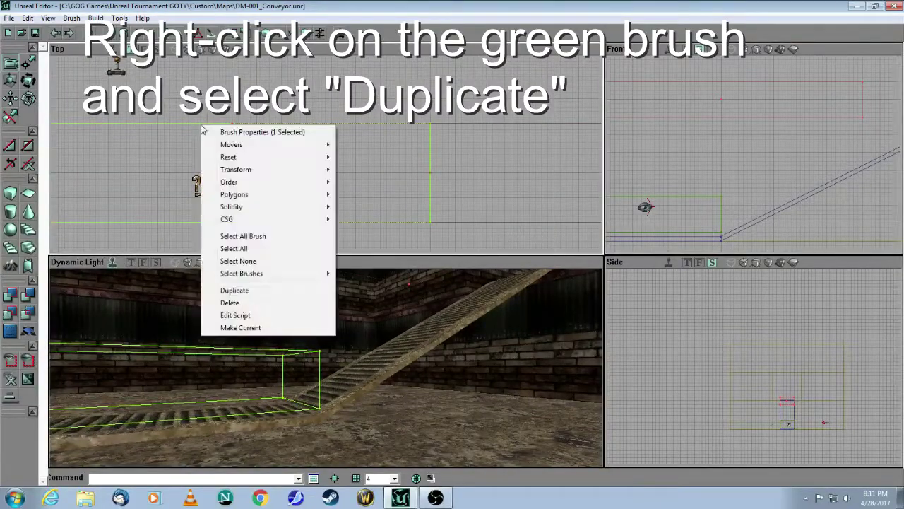
click(233, 289)
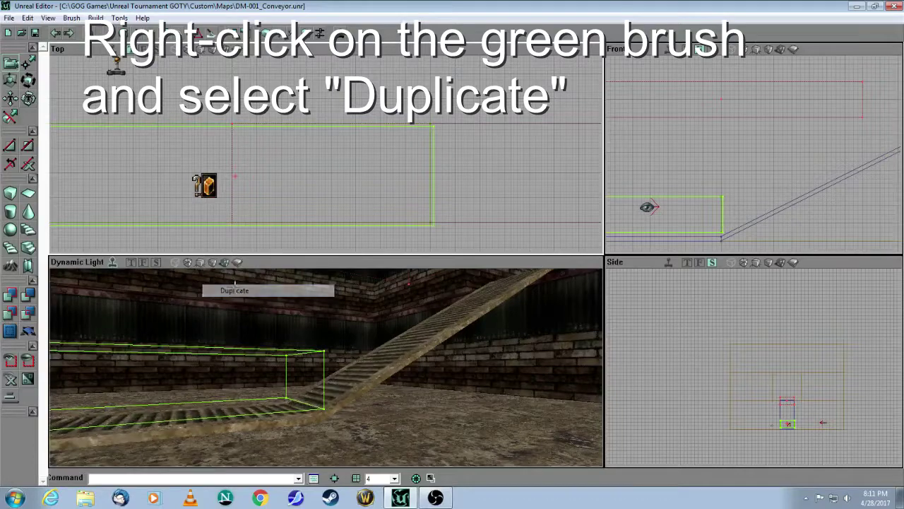
Move the duplicated brush over the ramp, its near end flush with the floor zone brush and its sides aligned with the conveyor
scroll(414, 202, down, 4)
mouse_move(423, 227)
mouse_down()
mouse_move(380, 214)
mouse_move(507, 222)
mouse_up()
scroll(379, 214, up, 4)
scroll(326, 153, up, 4)
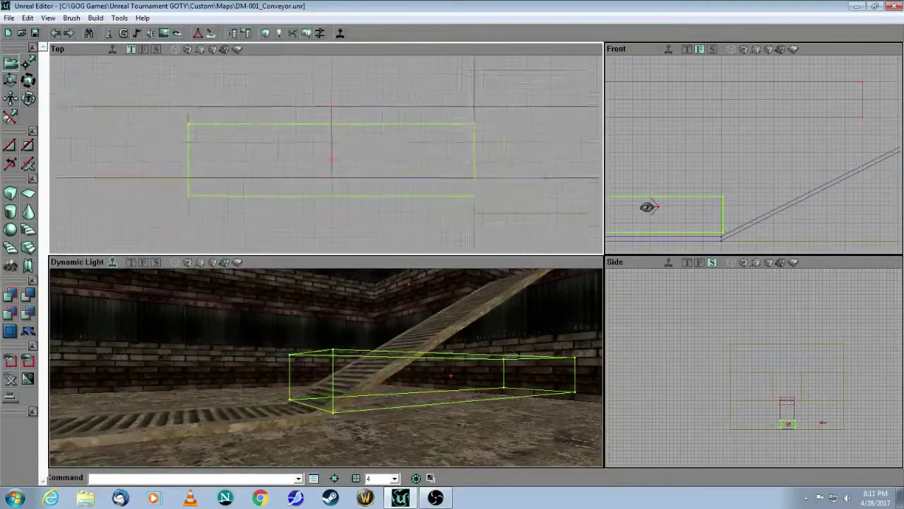
mouse_move(212, 141)
mouse_down()
mouse_move(538, 238)
mouse_move(581, 216)
mouse_move(468, 143)
mouse_move(390, 148)
mouse_move(374, 197)
mouse_move(367, 174)
mouse_move(373, 221)
mouse_up()
scroll(362, 223, up, 4)
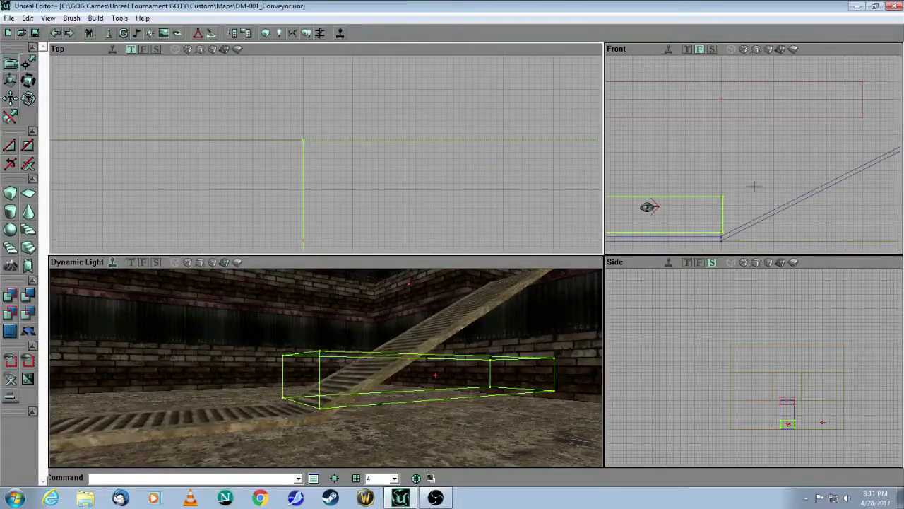
drag(754, 187, 807, 114)
scroll(701, 162, up, 3)
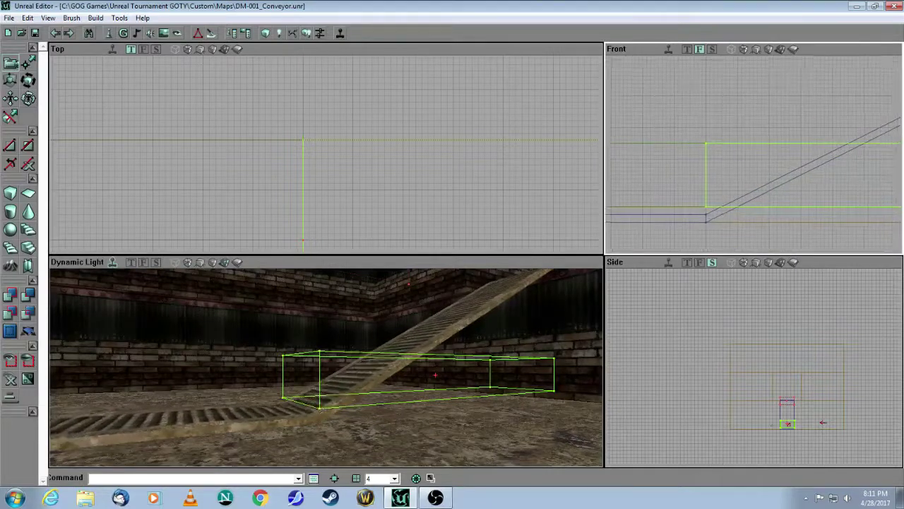
mouse_move(737, 164)
mouse_down()
mouse_move(731, 145)
mouse_move(714, 135)
mouse_move(704, 164)
mouse_up()
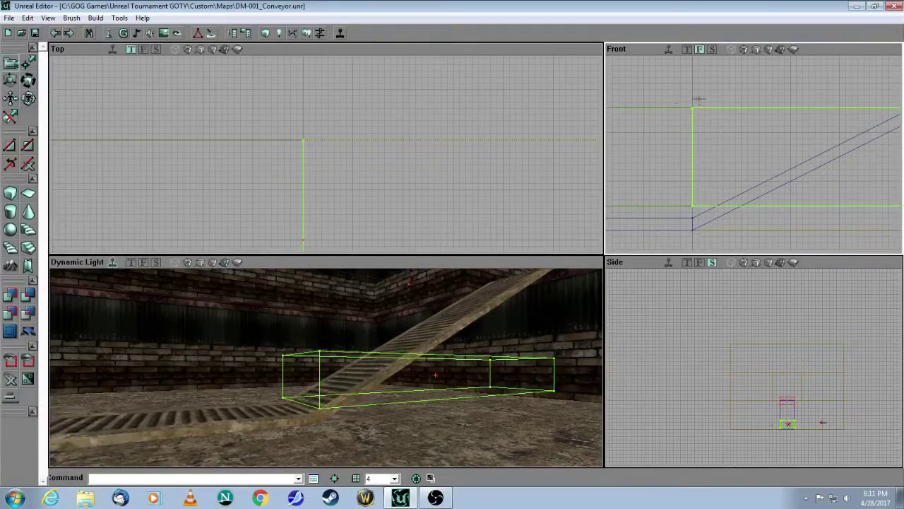
Raise the duplicated brush's far-end vertices just above the ramp's upper end so the brush slopes parallel to the ramp, and leave vertex editing
drag(362, 306, 377, 346)
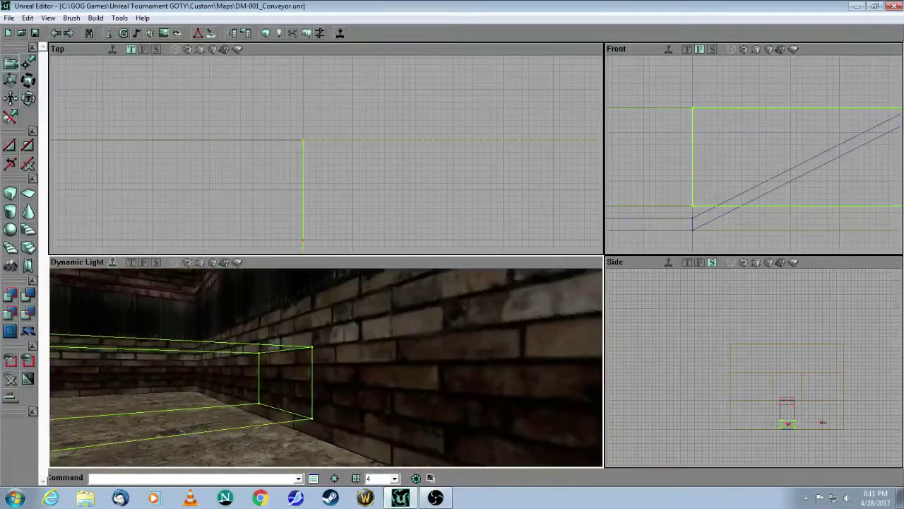
mouse_move(829, 209)
mouse_down()
mouse_move(757, 189)
mouse_move(474, 178)
mouse_move(225, 190)
mouse_move(681, 230)
mouse_move(681, 247)
mouse_move(681, 190)
mouse_move(699, 135)
mouse_up()
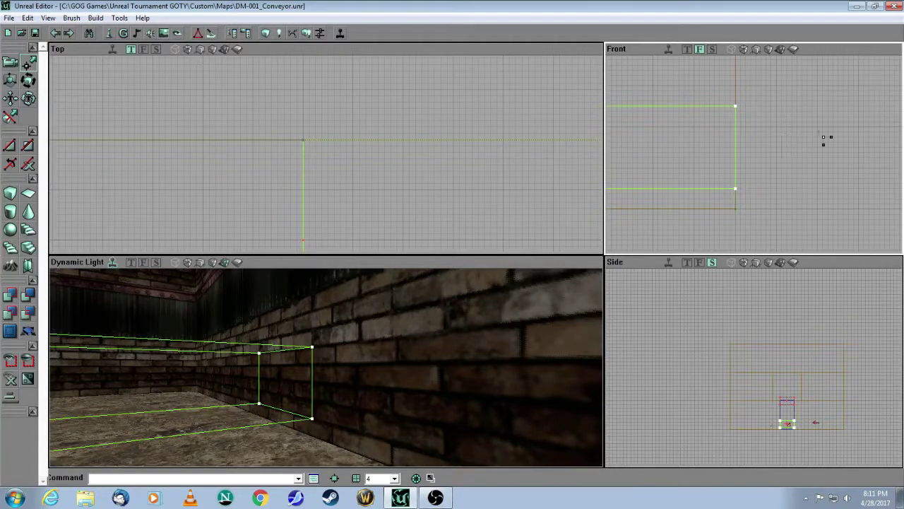
click(735, 106)
scroll(735, 106, down, 5)
scroll(735, 106, up, 1)
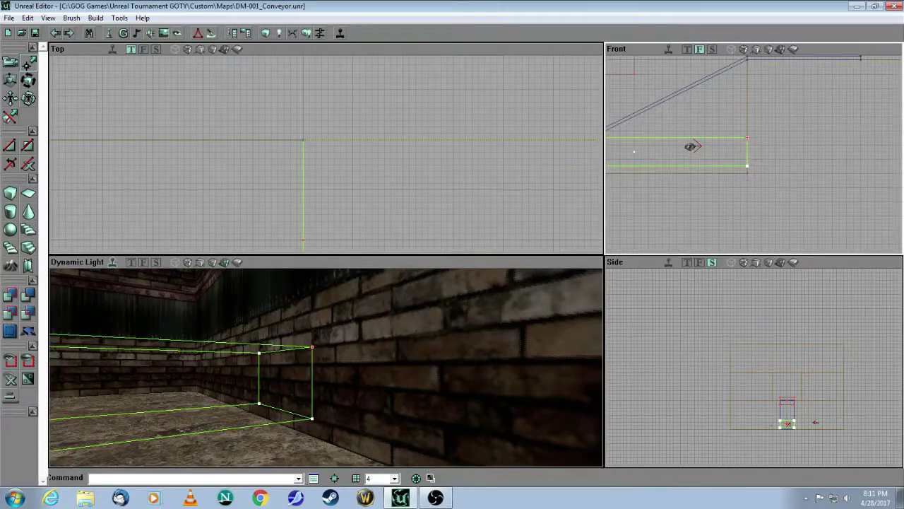
mouse_move(735, 106)
mouse_down()
mouse_move(751, 181)
mouse_move(751, 165)
mouse_up()
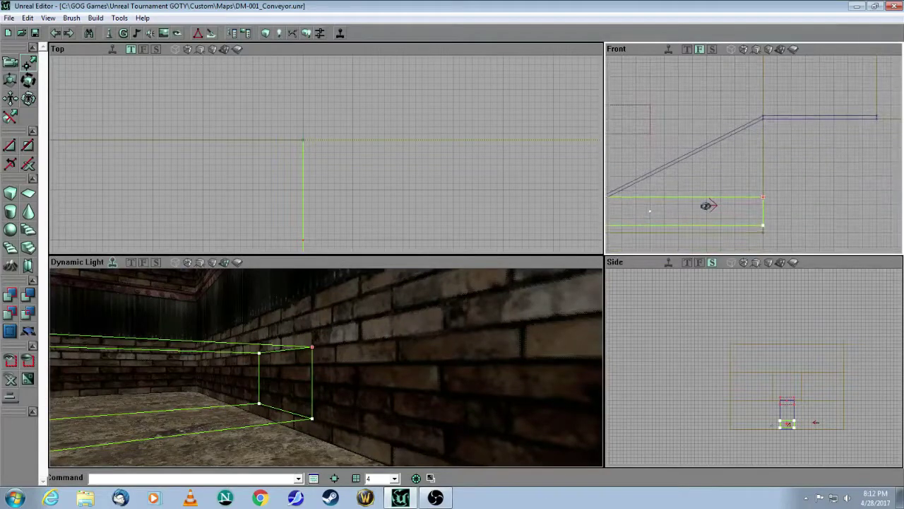
drag(820, 111, 818, 130)
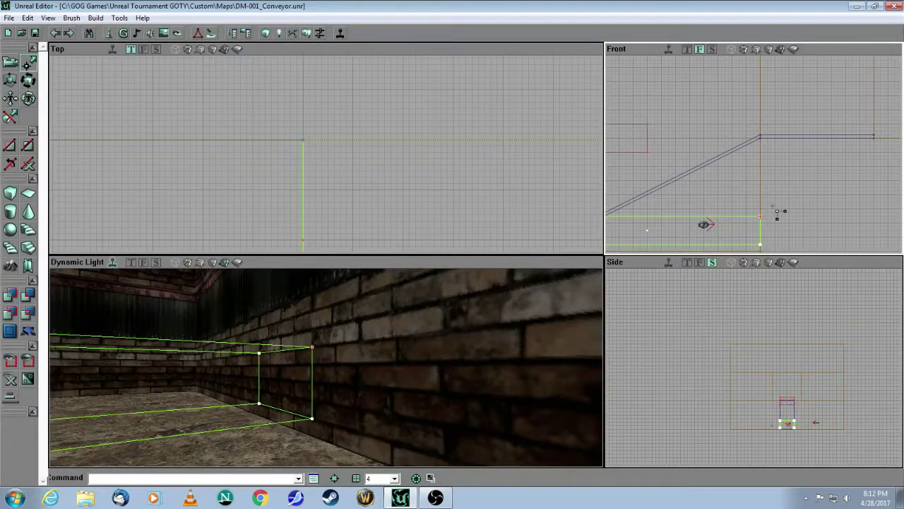
ctrl+drag(777, 213, 785, 106)
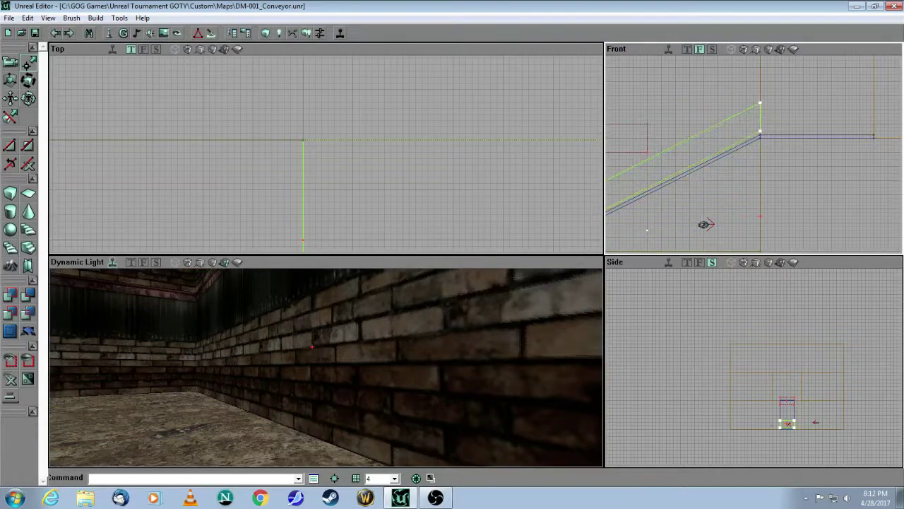
scroll(754, 155, up, 3)
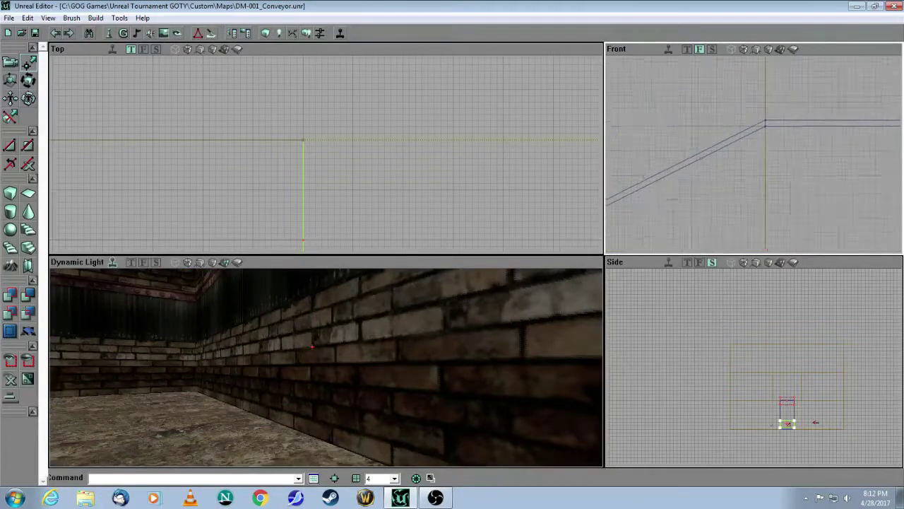
ctrl+drag(759, 110, 765, 119)
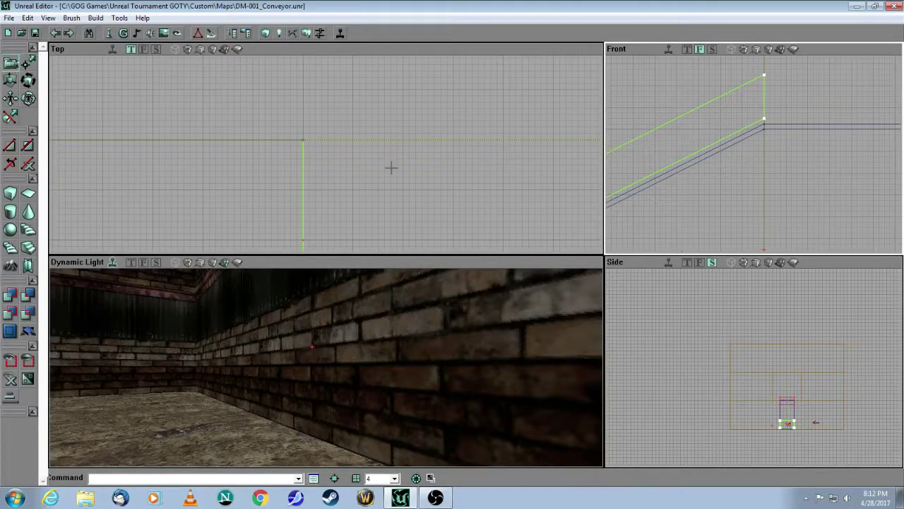
drag(720, 204, 810, 189)
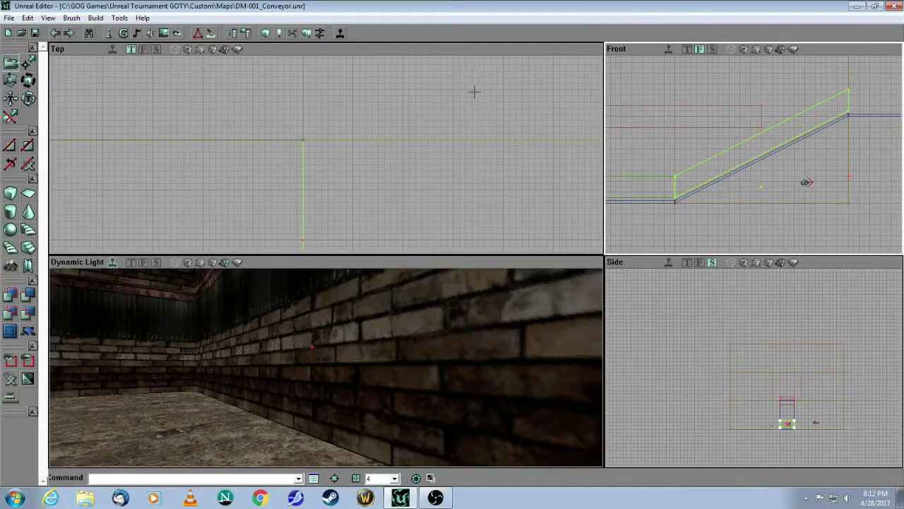
Deselect the sloped zone brush and rebuild the geometry
drag(402, 307, 433, 304)
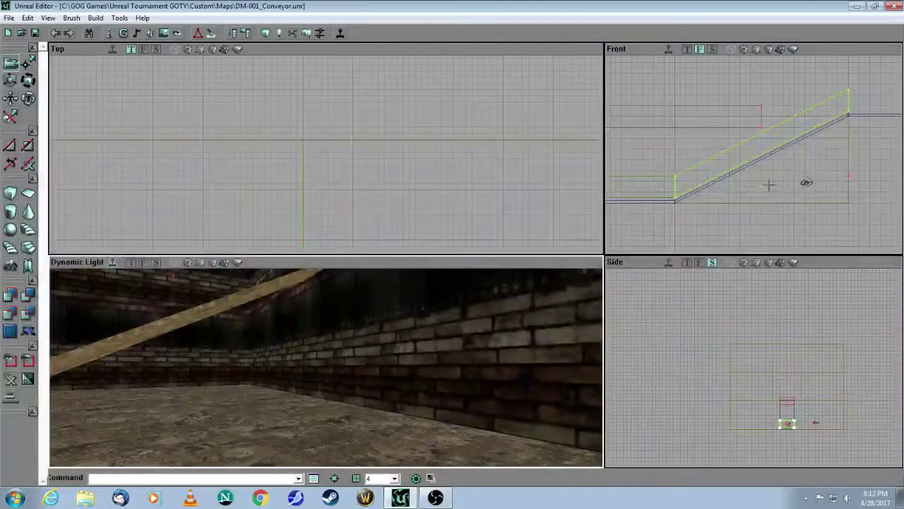
click(786, 209)
drag(456, 333, 410, 389)
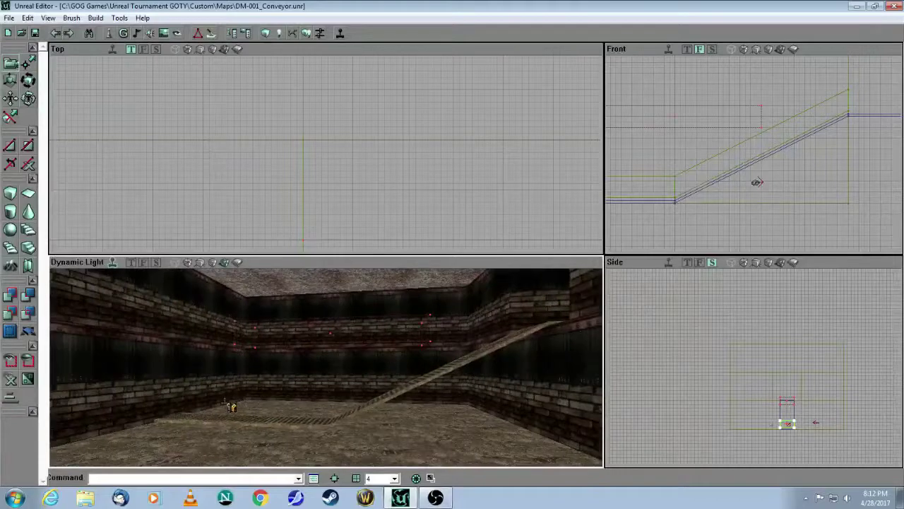
click(266, 35)
Examine the zones around the ramp in Zone/Portal view, and return the 3D view to Dynamic Light
click(237, 263)
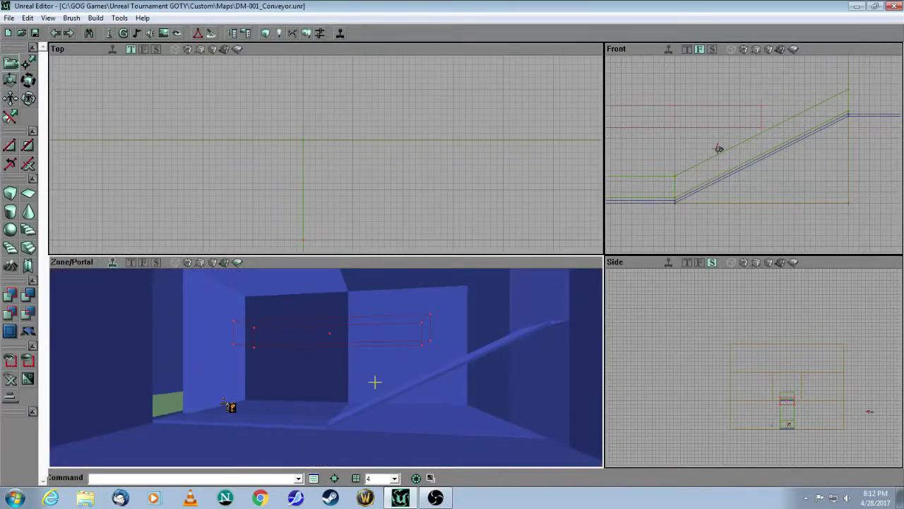
drag(374, 382, 438, 388)
drag(289, 349, 282, 343)
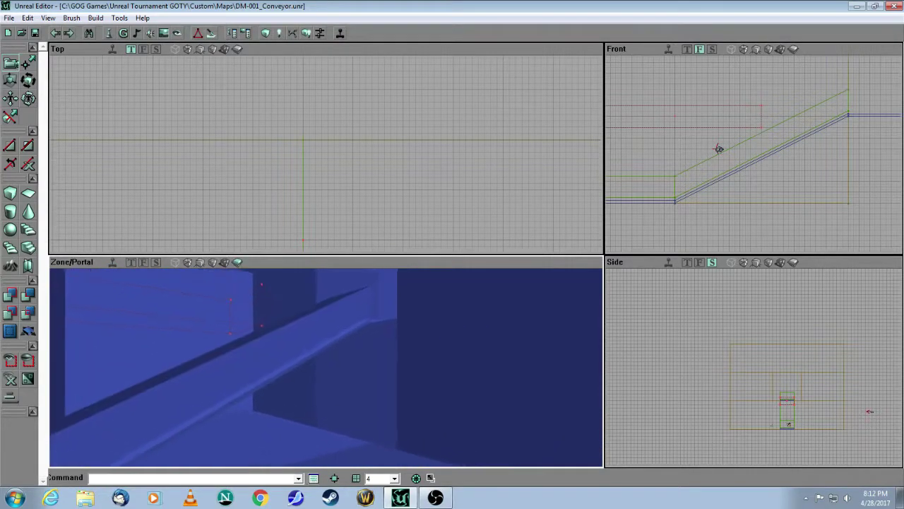
drag(236, 367, 224, 392)
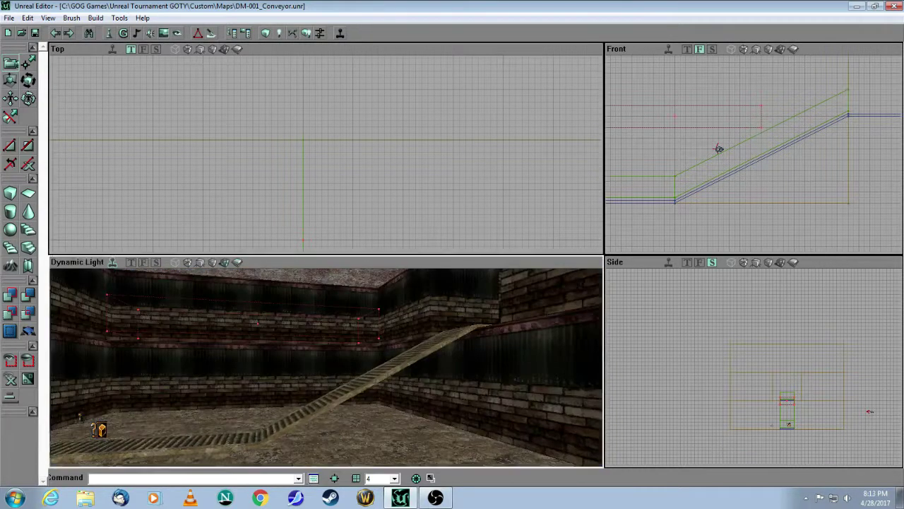
drag(325, 368, 308, 352)
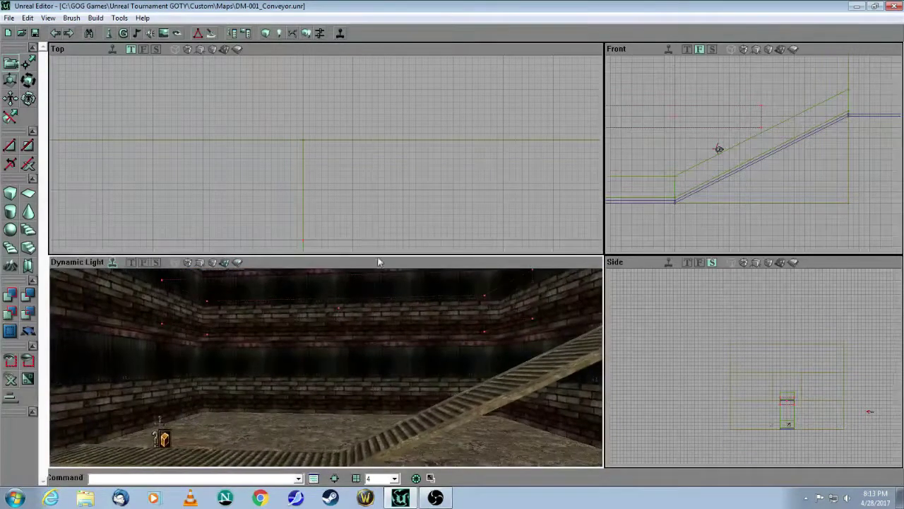
Select the floor conveyor's zone brush and duplicate it again for the upper conveyor
drag(387, 232, 390, 190)
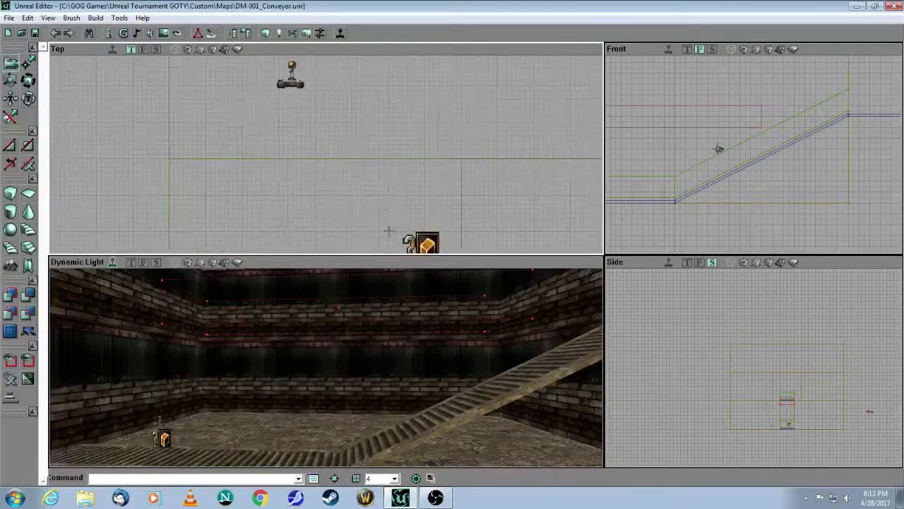
click(360, 159)
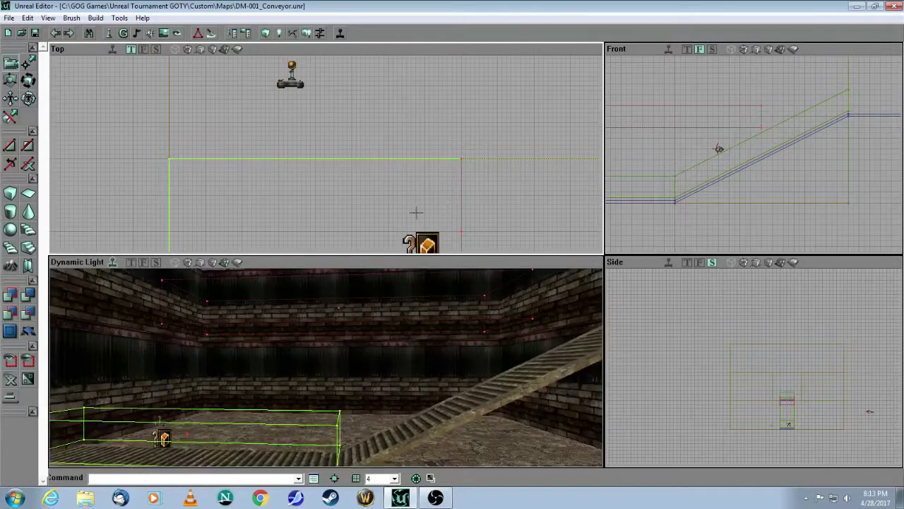
right_click(368, 159)
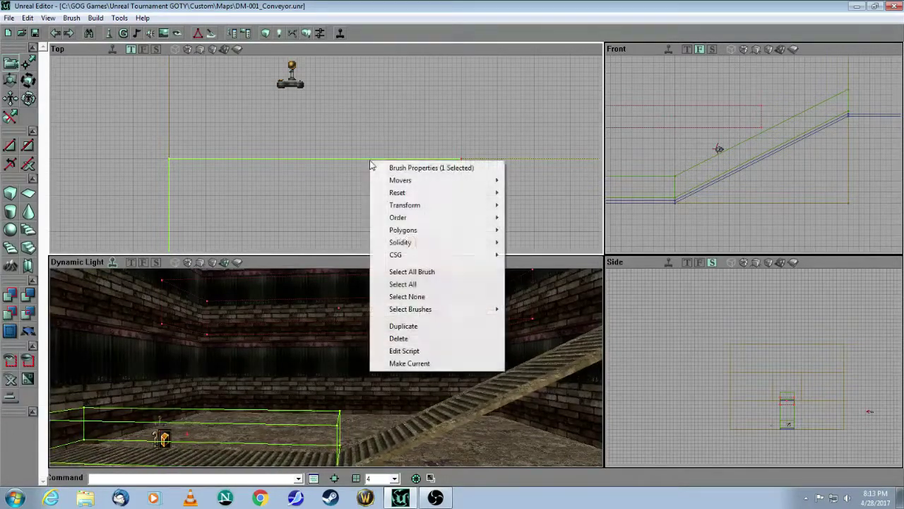
click(403, 326)
Move the new duplicate along the conveyor line towards the upper conveyor, keeping its sides aligned with the ramp zone brush
scroll(389, 212, down, 5)
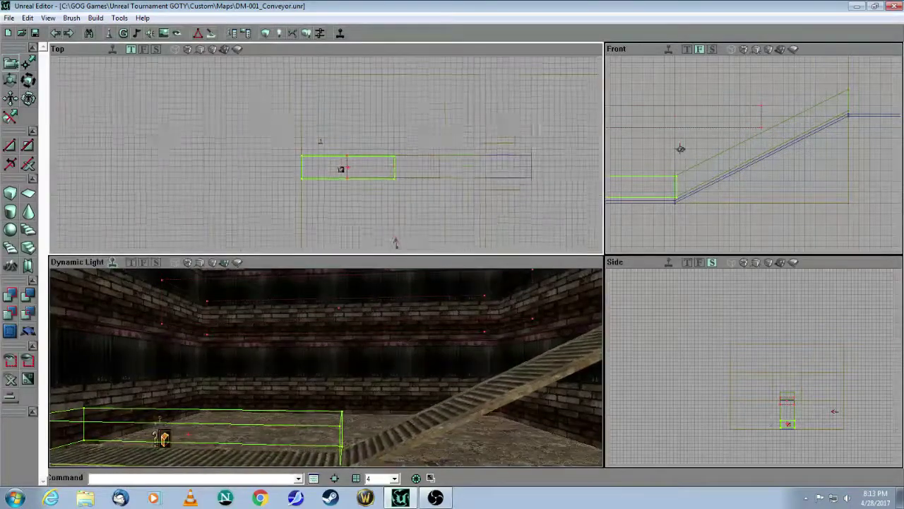
mouse_move(268, 174)
ctrl+mouse_down()
mouse_move(395, 174)
mouse_move(448, 204)
ctrl+mouse_up()
scroll(395, 174, up, 2)
scroll(395, 174, up, 3)
scroll(335, 175, up, 3)
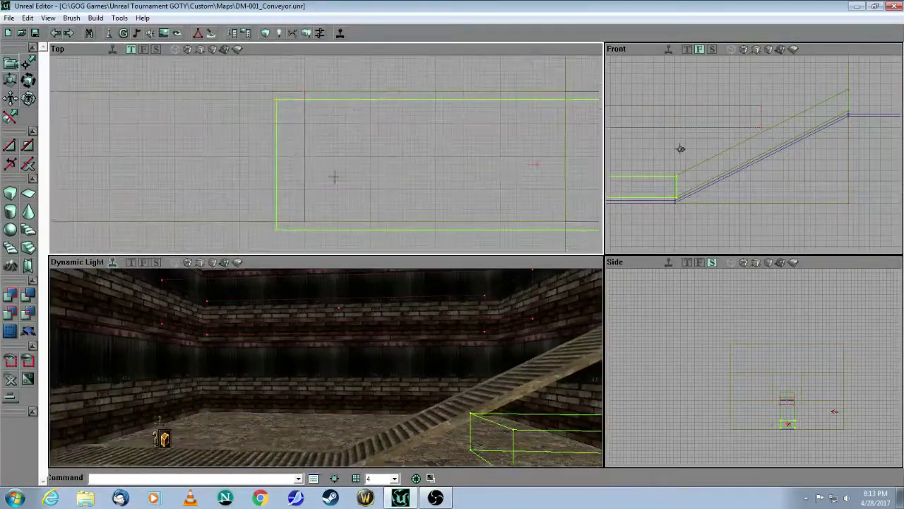
ctrl+drag(315, 169, 311, 169)
Raise the duplicate to the upper conveyor and make its near end flush with the upper end of the sloped zone brush
mouse_move(710, 189)
mouse_down()
mouse_move(671, 212)
mouse_move(608, 218)
mouse_move(721, 182)
mouse_move(792, 111)
mouse_up()
scroll(754, 154, up, 2)
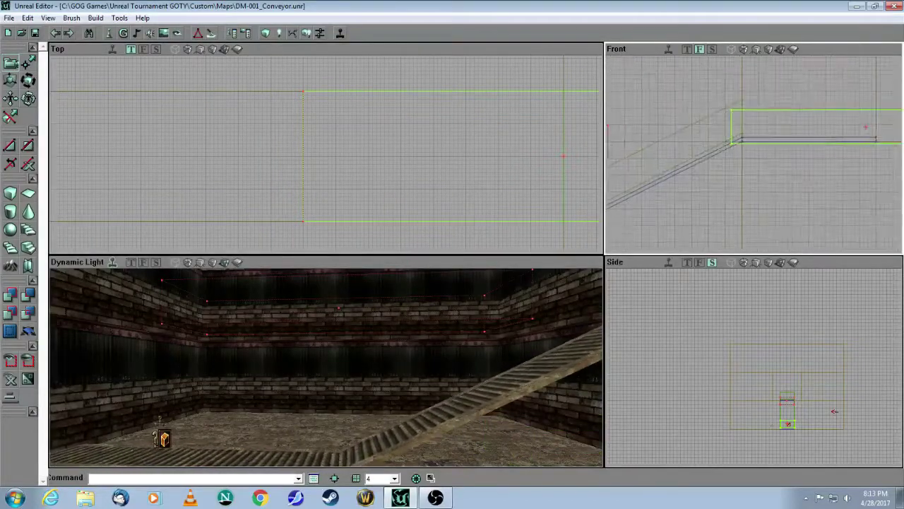
drag(754, 154, 732, 224)
scroll(754, 154, up, 2)
drag(755, 154, 775, 103)
scroll(755, 154, up, 2)
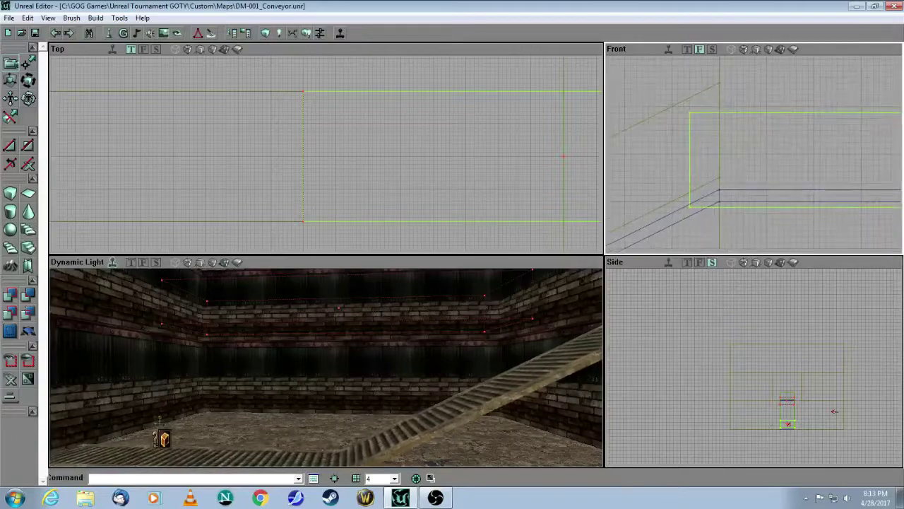
ctrl+drag(754, 154, 784, 126)
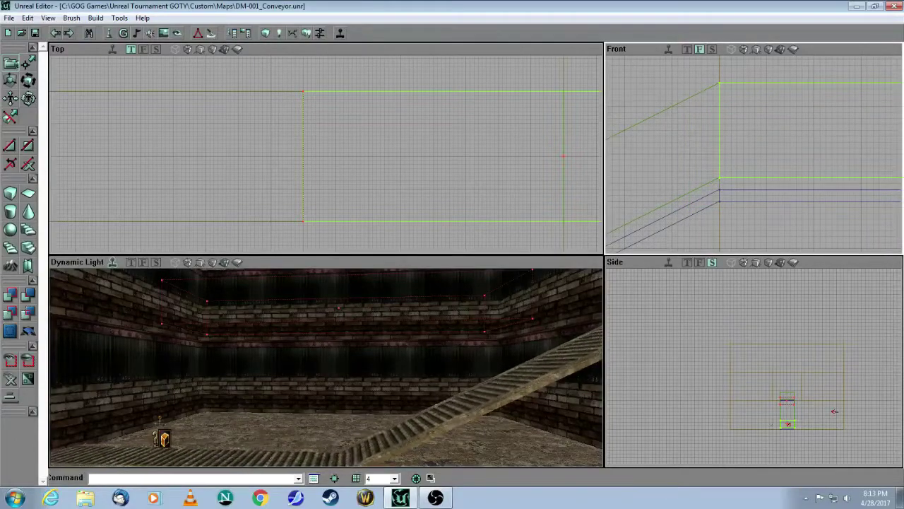
Shorten the upper conveyor's zone brush with vertex editing by pulling its far-end vertices back to about half its length, and deselect it
drag(393, 178, 622, 204)
scroll(393, 178, down, 3)
scroll(393, 178, up, 2)
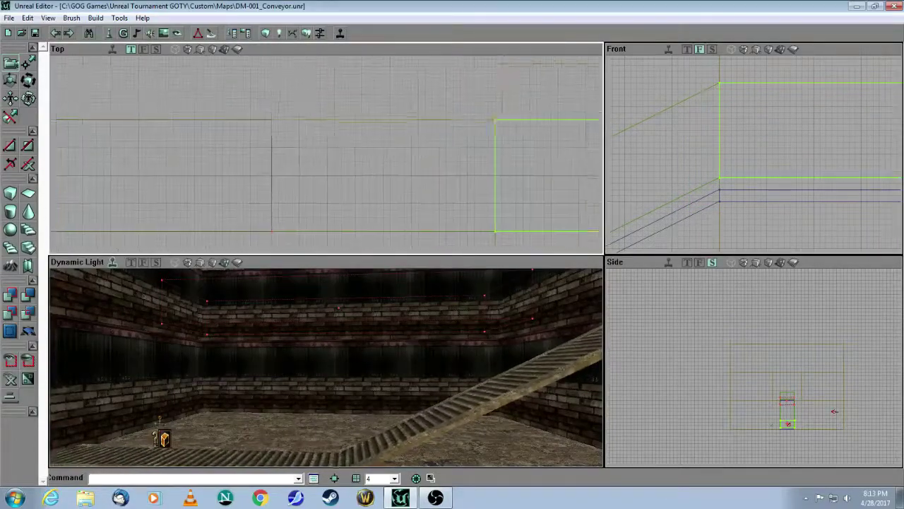
mouse_move(394, 178)
mouse_down()
mouse_move(248, 120)
mouse_move(183, 128)
mouse_up()
scroll(393, 178, down, 3)
mouse_move(393, 178)
mouse_down()
mouse_move(373, 152)
mouse_move(341, 190)
mouse_up()
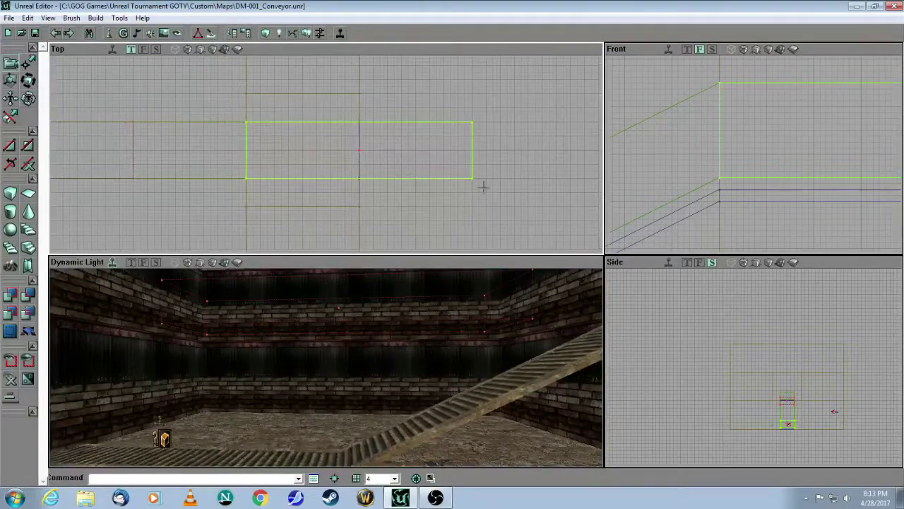
mouse_move(438, 326)
mouse_down()
mouse_move(522, 303)
mouse_move(544, 261)
mouse_move(608, 240)
mouse_up()
mouse_move(543, 310)
mouse_down()
mouse_move(527, 367)
mouse_move(541, 387)
mouse_move(574, 397)
mouse_up()
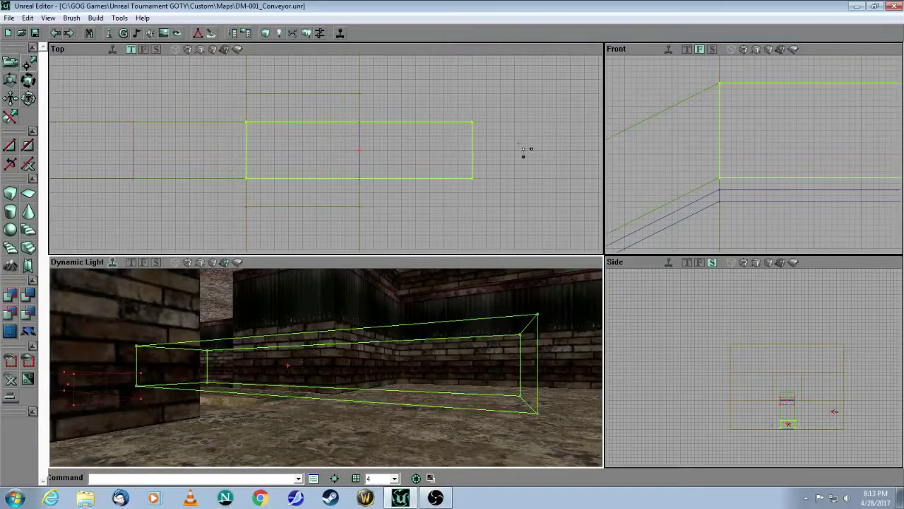
ctrl+alt+drag(456, 96, 467, 121)
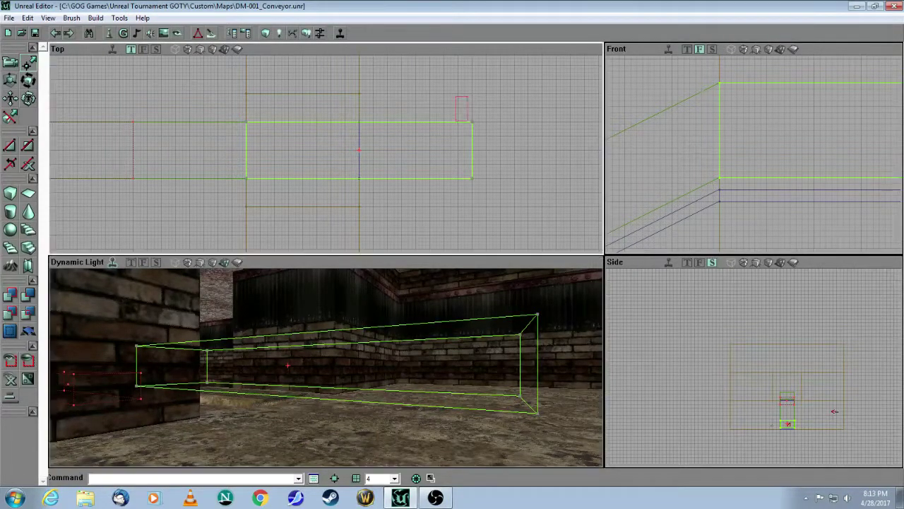
ctrl+alt+drag(484, 192, 486, 194)
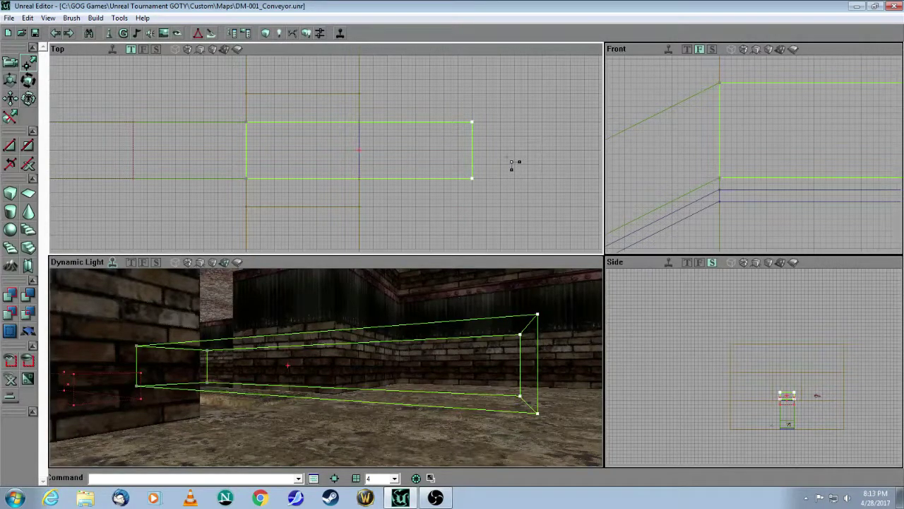
ctrl+drag(514, 162, 400, 163)
scroll(402, 162, up, 4)
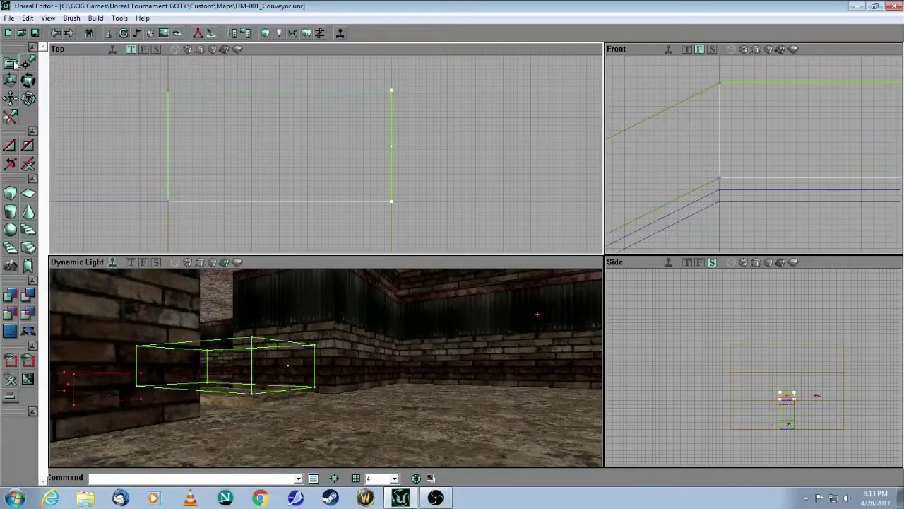
click(417, 197)
Rebuild the level geometry and examine the floor, ramp and upper conveyor zones in real-time Zone/Portal view
mouse_move(424, 339)
mouse_down()
mouse_move(424, 325)
mouse_move(488, 304)
mouse_move(551, 300)
mouse_up()
drag(325, 368, 346, 364)
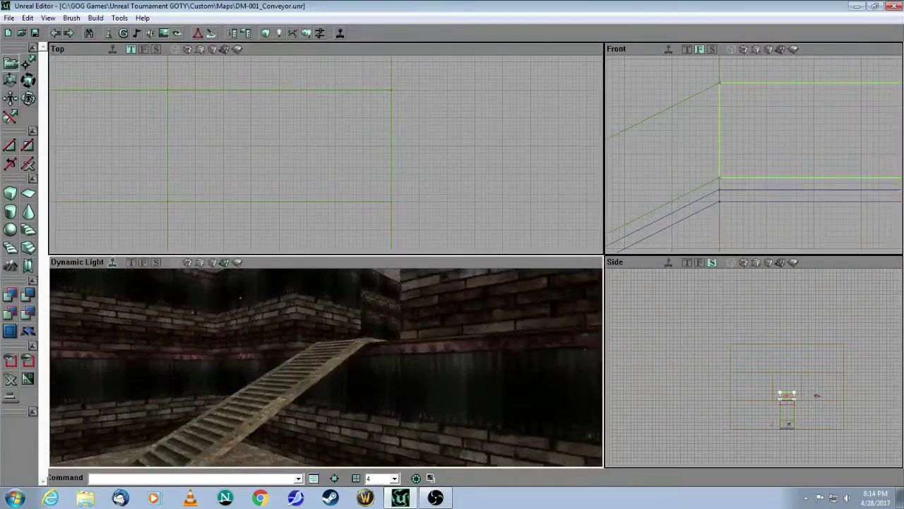
click(266, 34)
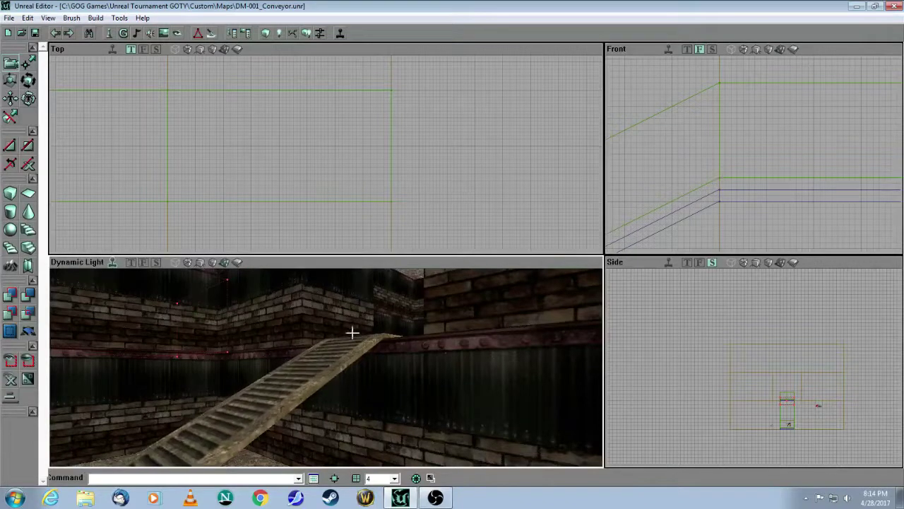
click(110, 263)
click(238, 263)
drag(247, 325, 191, 395)
right_drag(191, 396, 187, 420)
drag(325, 367, 343, 297)
drag(215, 307, 220, 322)
drag(325, 367, 331, 349)
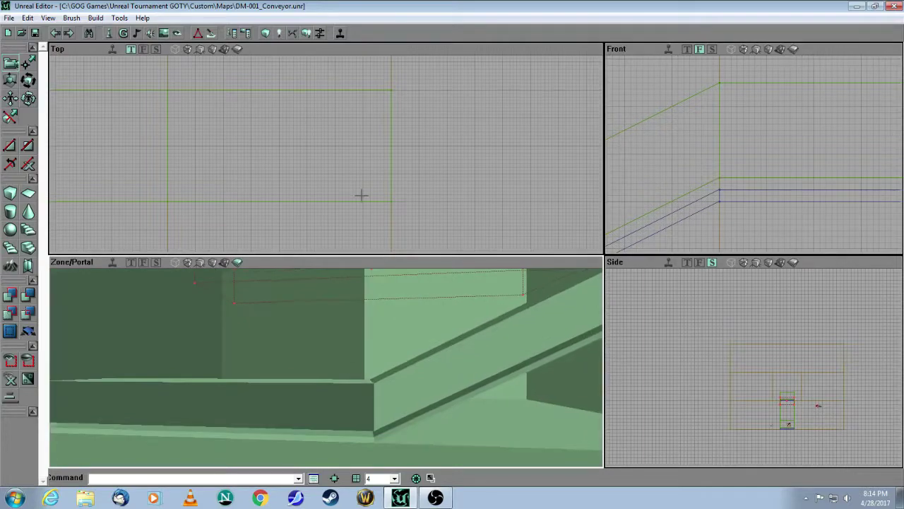
Select the floor conveyor's ZoneInfo actor and duplicate it
click(357, 212)
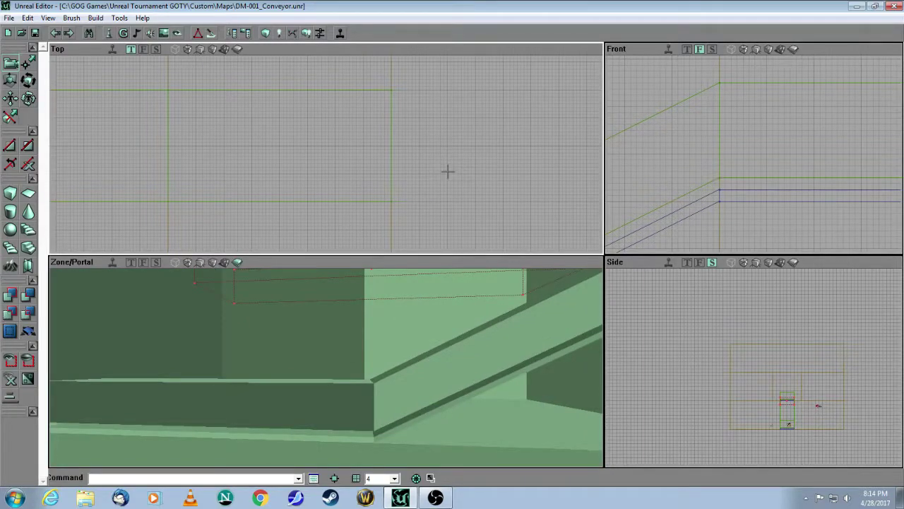
mouse_move(428, 200)
mouse_down()
mouse_move(428, 240)
mouse_move(494, 237)
mouse_move(495, 169)
mouse_move(427, 195)
mouse_up()
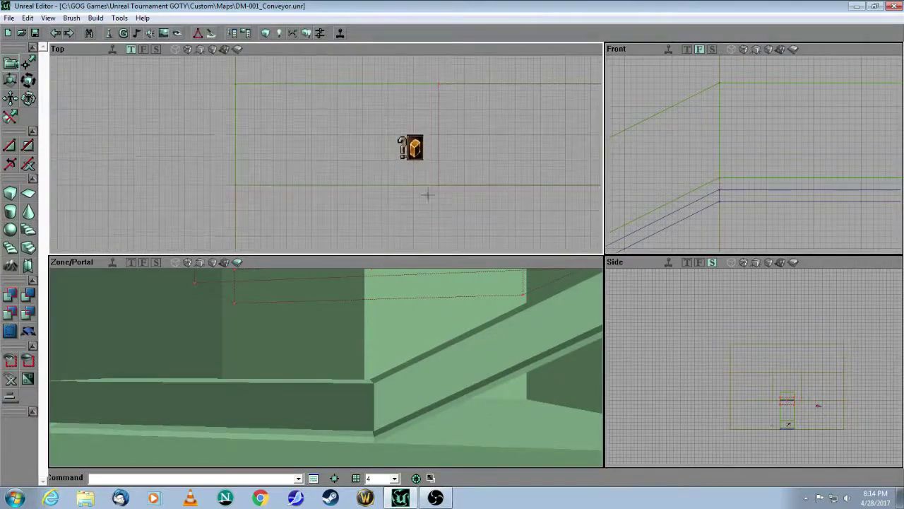
right_click(414, 150)
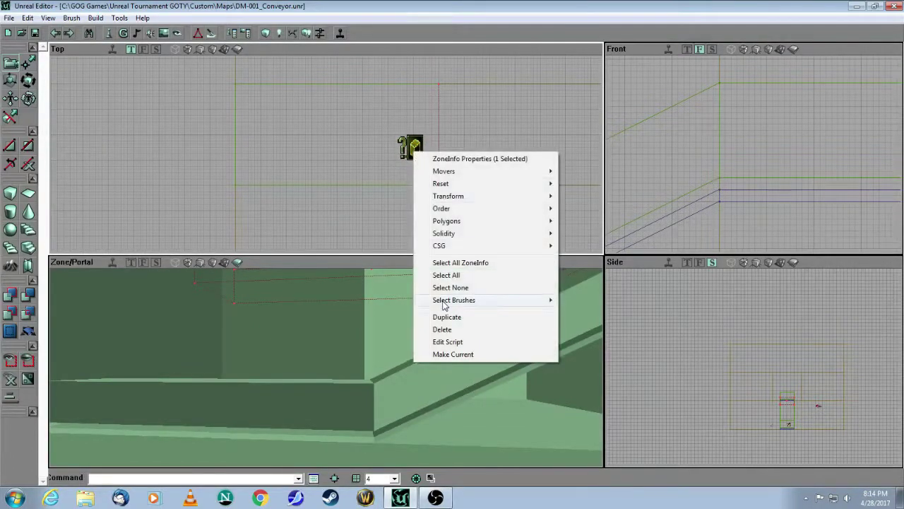
click(443, 319)
Move the duplicated ZoneInfo along the conveyor line and up into the sloped zone brush over the ramp
scroll(469, 214, down, 5)
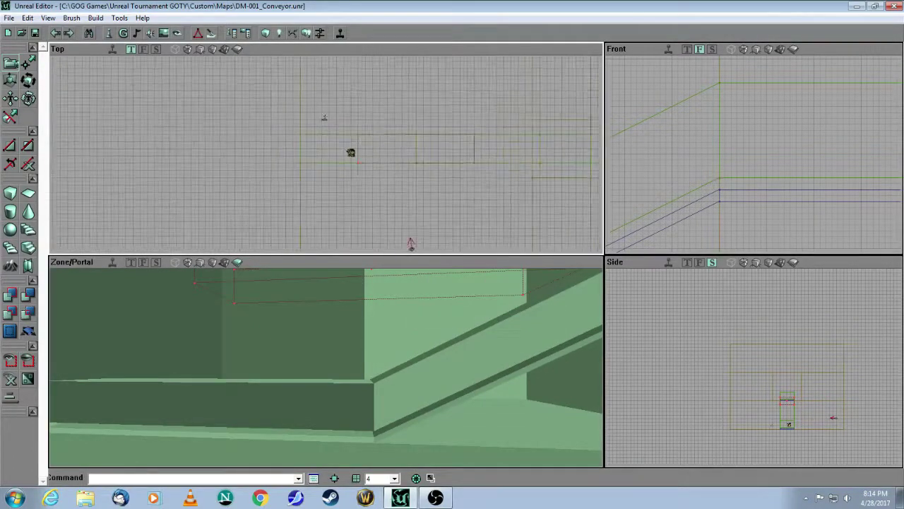
drag(469, 197, 409, 207)
drag(748, 150, 718, 187)
drag(717, 186, 789, 110)
drag(717, 214, 750, 183)
drag(424, 178, 304, 212)
drag(428, 211, 436, 186)
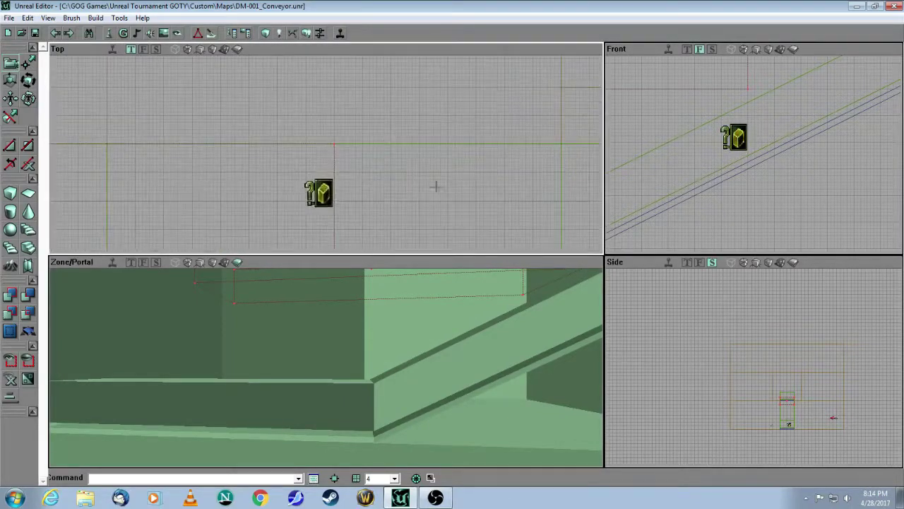
Duplicate the ramp's ZoneInfo again and move the copy into the upper conveyor's zone brush
right_click(322, 195)
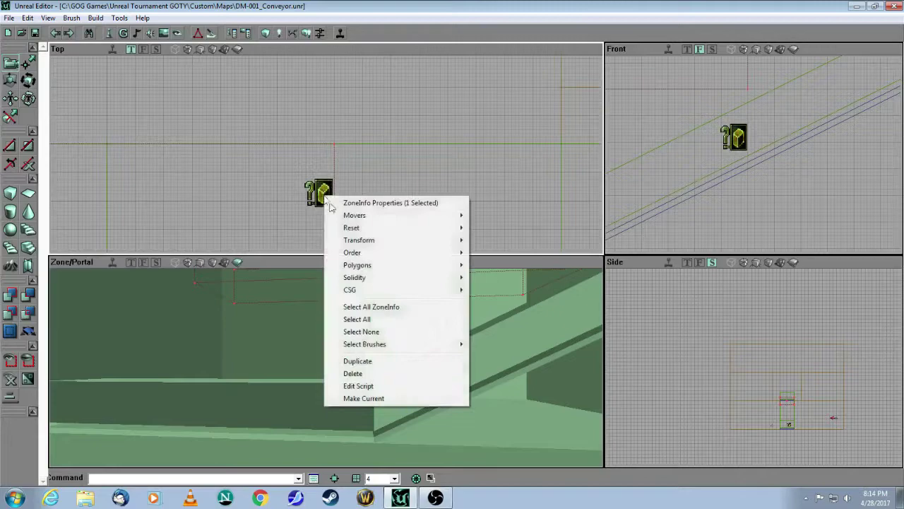
click(375, 363)
scroll(325, 147, down, 3)
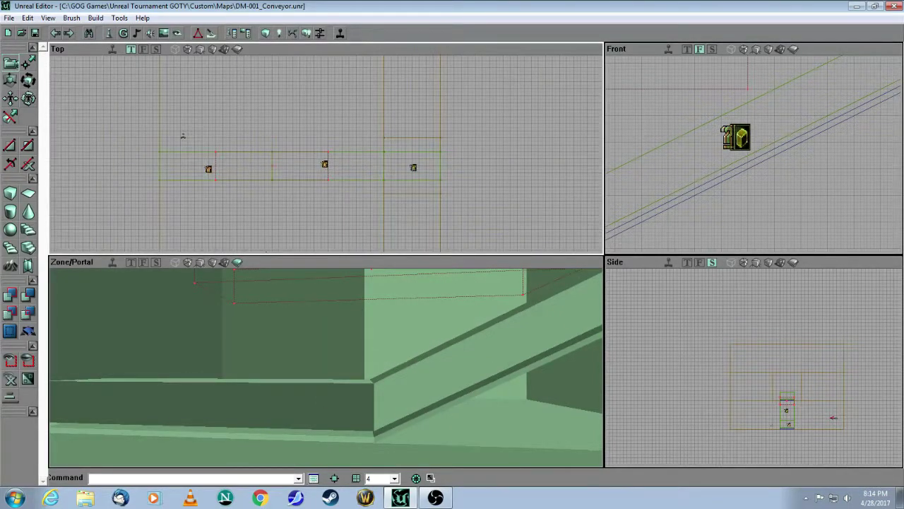
drag(823, 214, 816, 147)
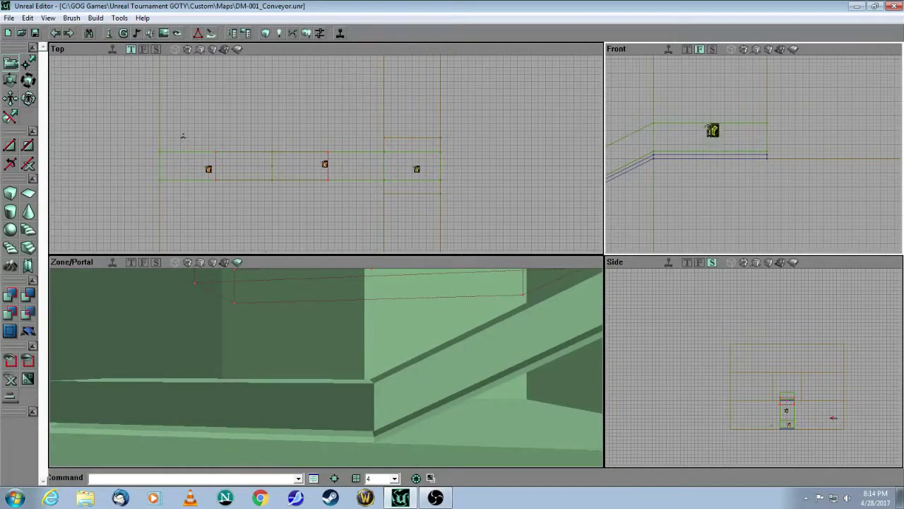
scroll(754, 205, up, 2)
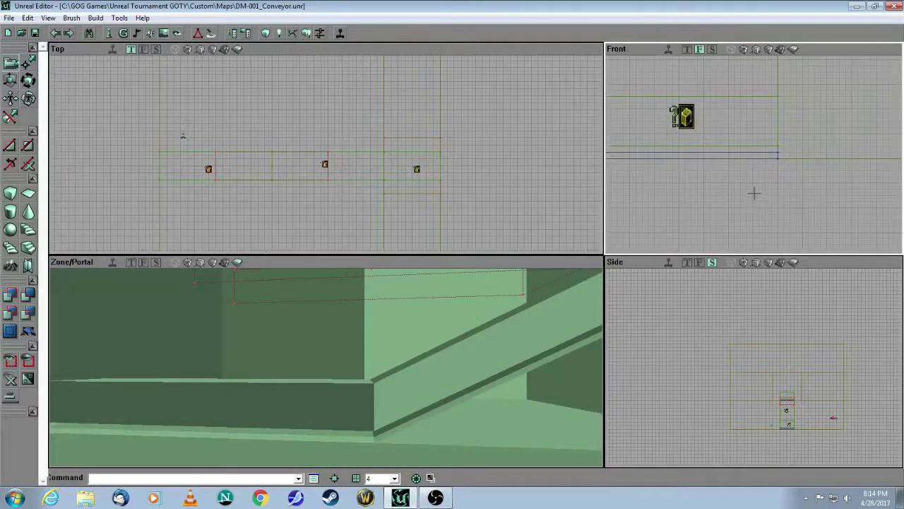
drag(742, 192, 741, 188)
ctrl+drag(718, 156, 713, 174)
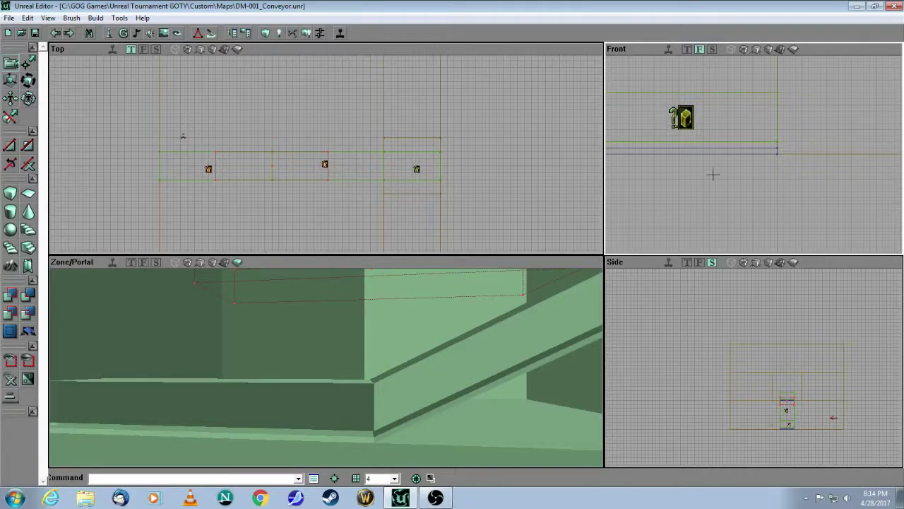
Check the ZoneVelocity settings in the properties of a ZoneInfo inside the conveyor zones
drag(450, 339, 441, 355)
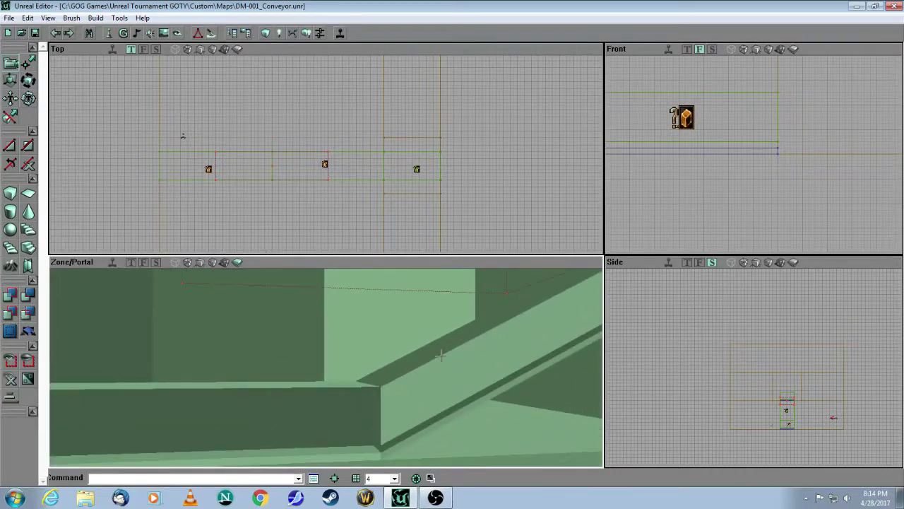
drag(272, 427, 182, 415)
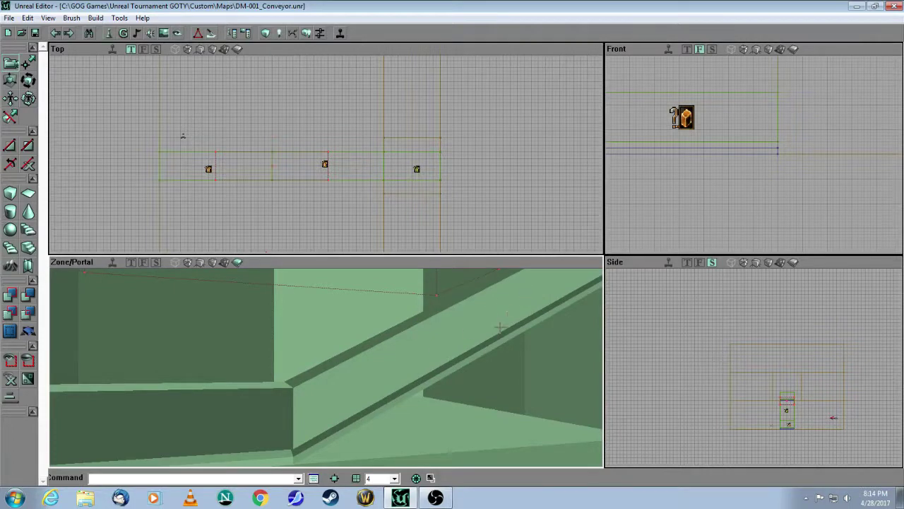
drag(500, 327, 553, 279)
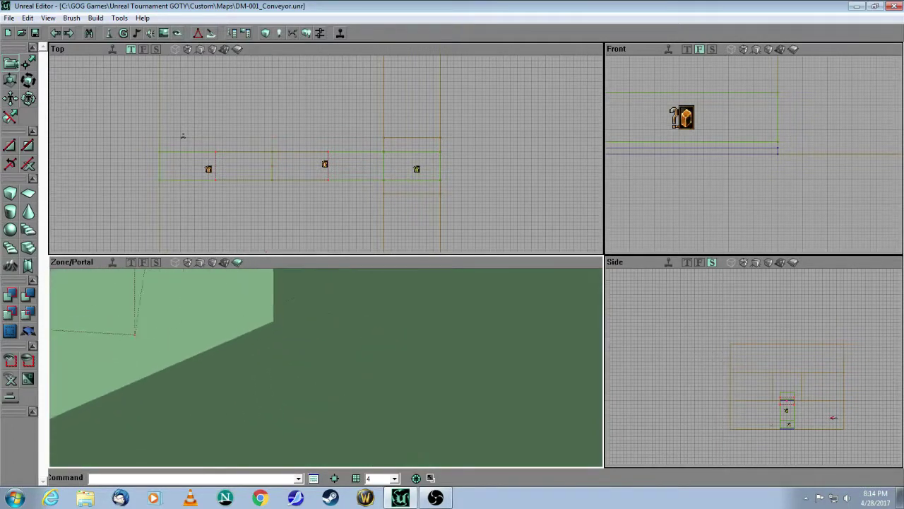
drag(327, 368, 297, 395)
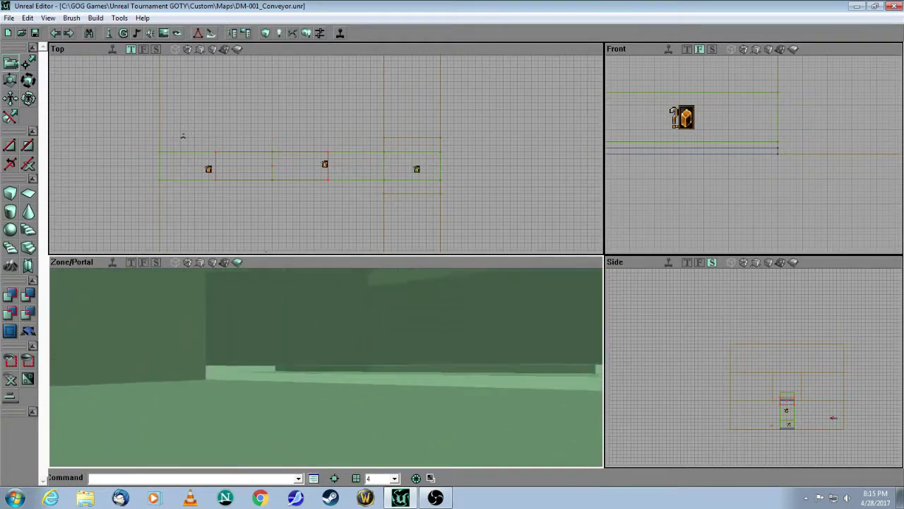
drag(410, 316, 325, 299)
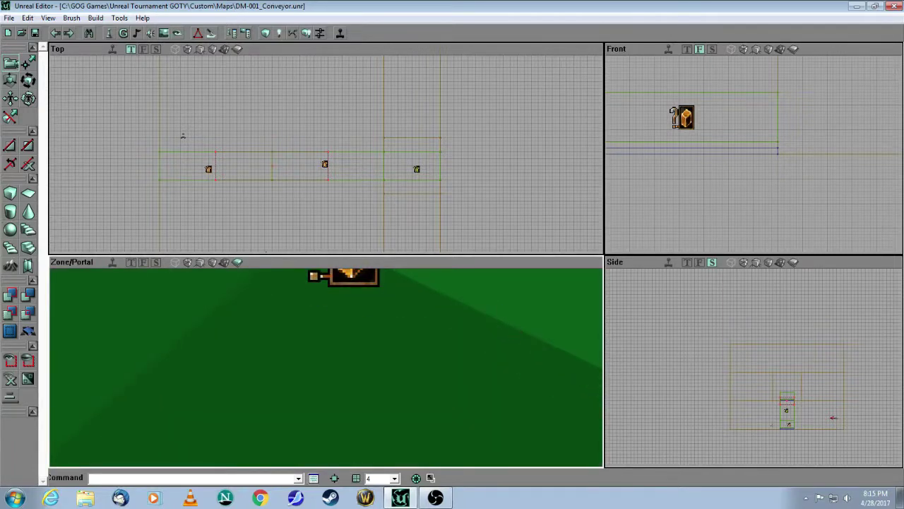
right_click(353, 278)
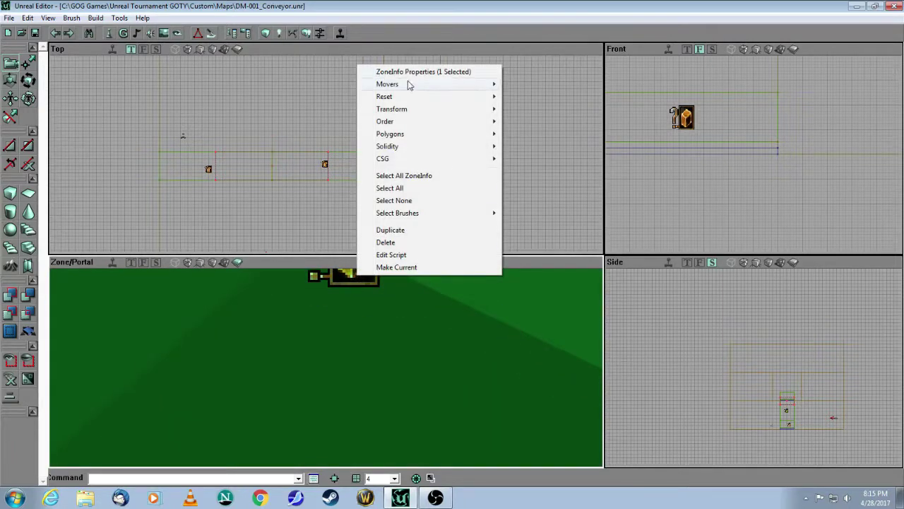
click(406, 72)
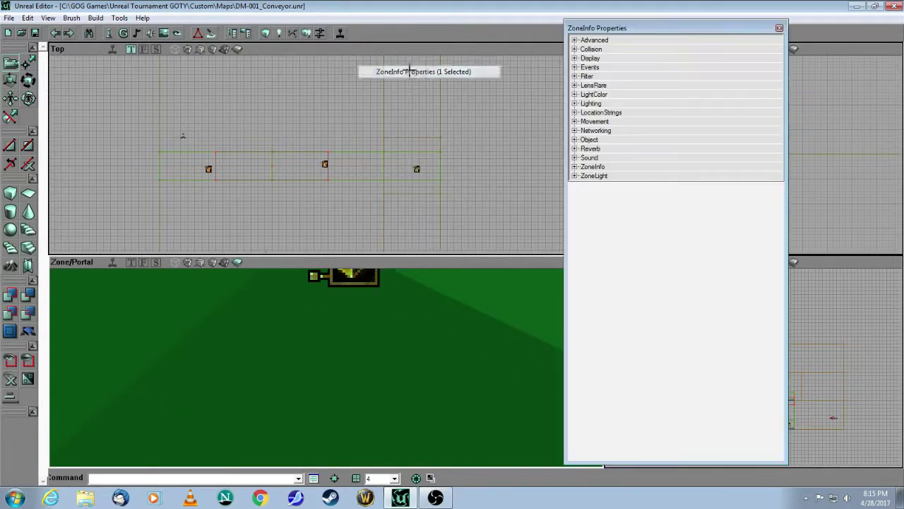
click(574, 166)
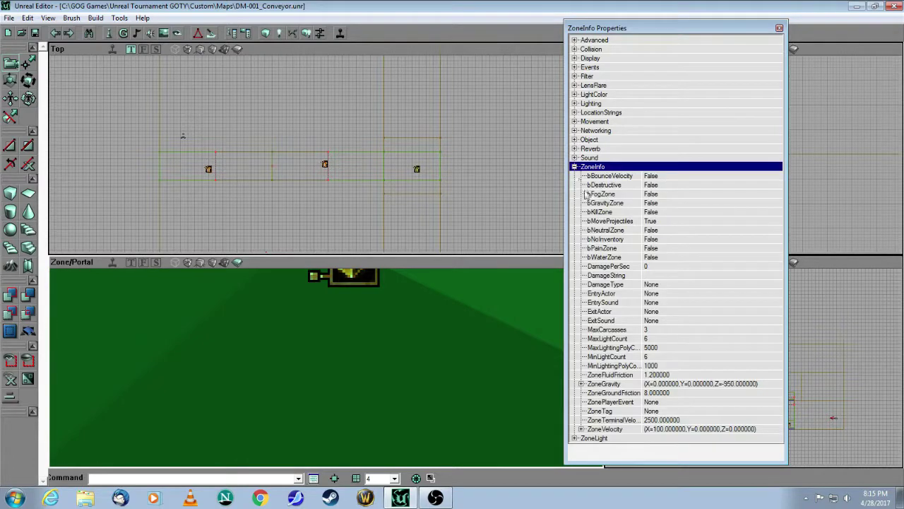
click(581, 429)
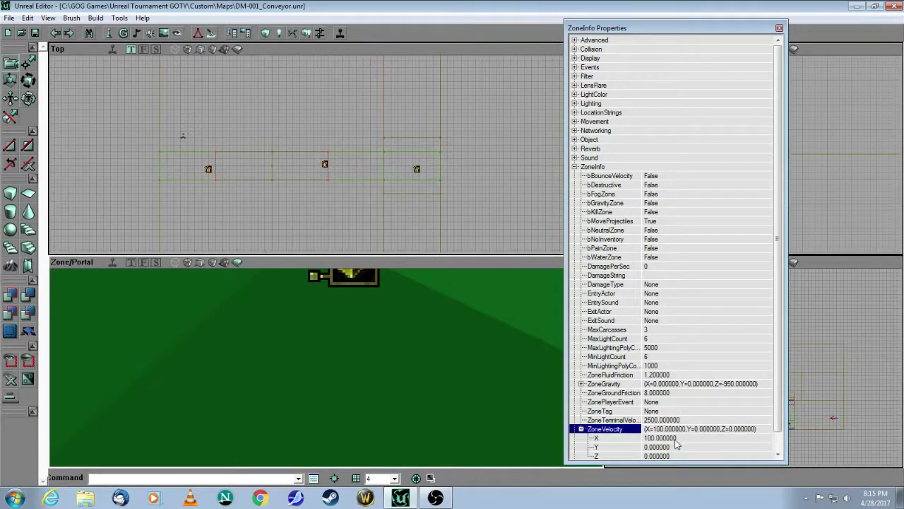
click(779, 28)
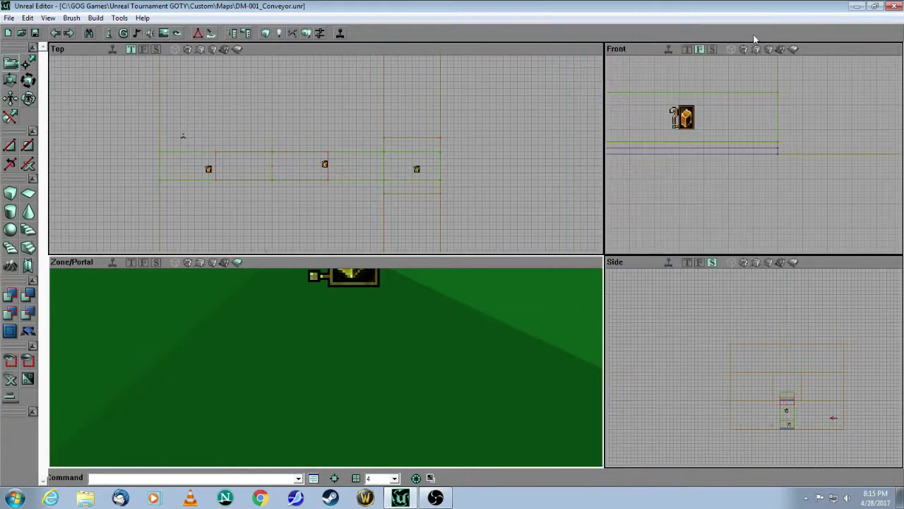
Play-test the map in the game by walking along the conveyor
mouse_move(451, 311)
mouse_down()
mouse_move(452, 353)
mouse_move(437, 361)
mouse_move(466, 374)
mouse_move(480, 402)
mouse_move(452, 309)
mouse_up()
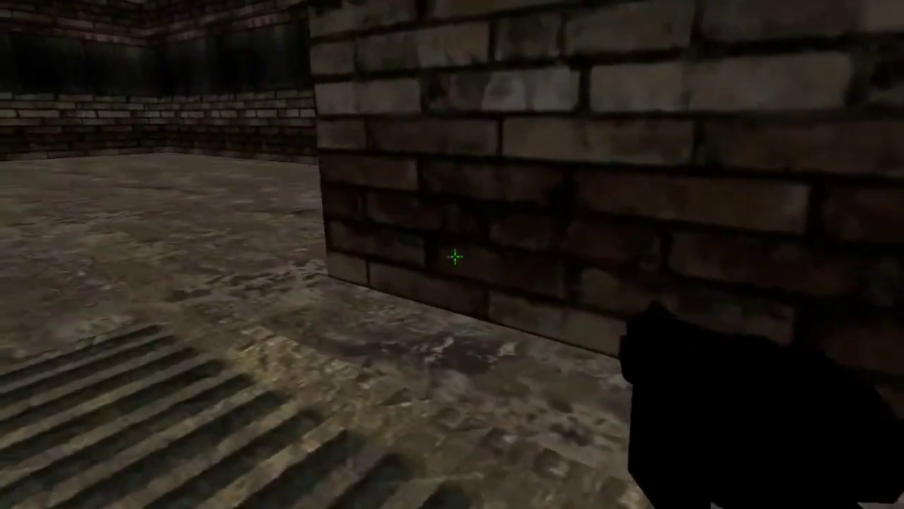
key(w)
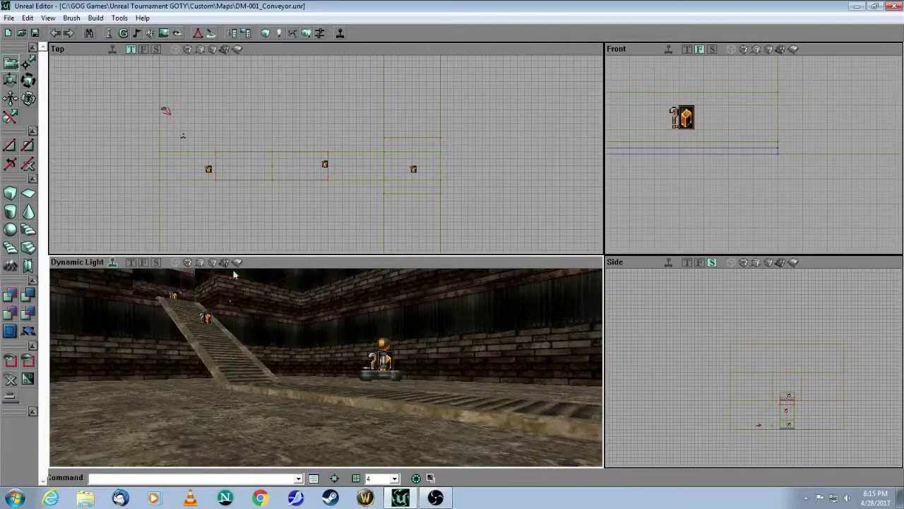
Find the AmbientSound class under Keypoint in the Actor Class Browser and select it
drag(326, 367, 346, 402)
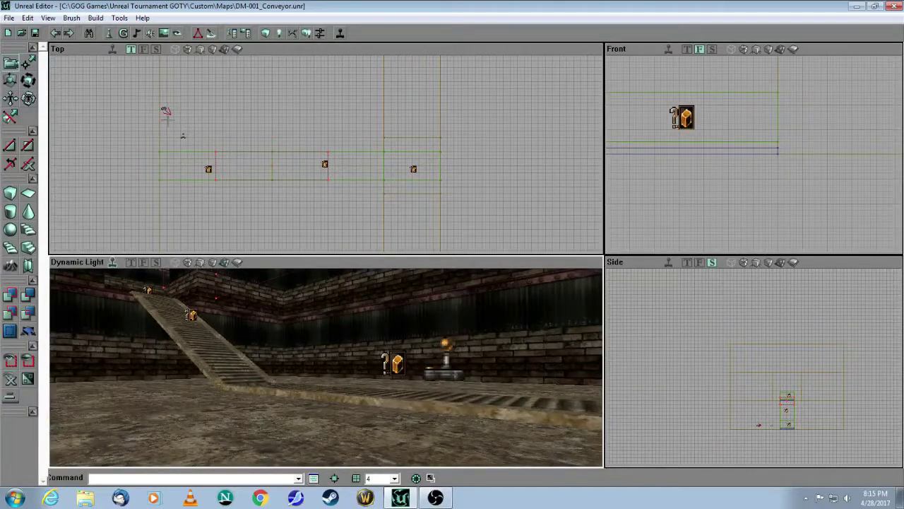
click(49, 20)
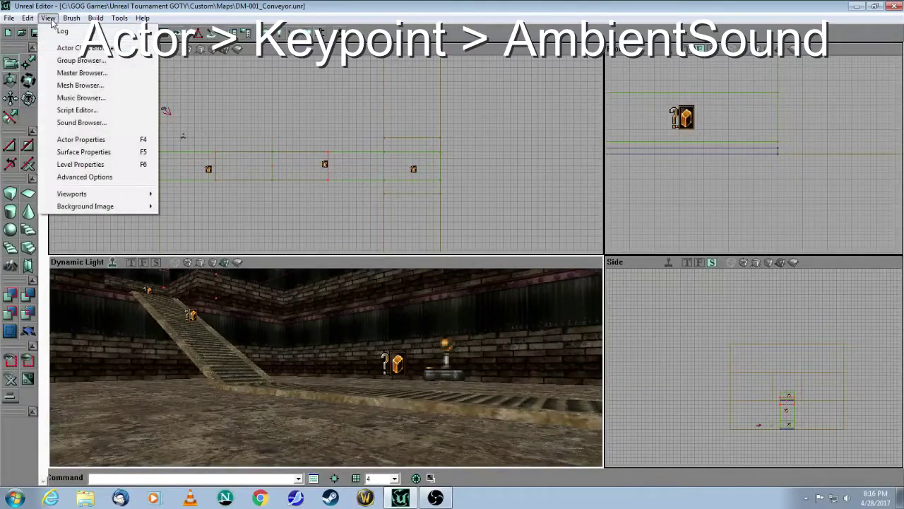
click(62, 47)
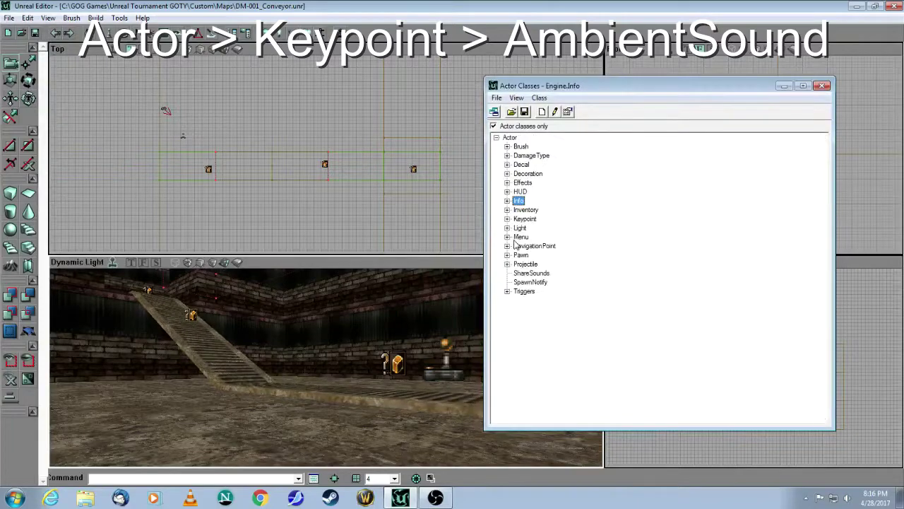
click(507, 219)
click(540, 228)
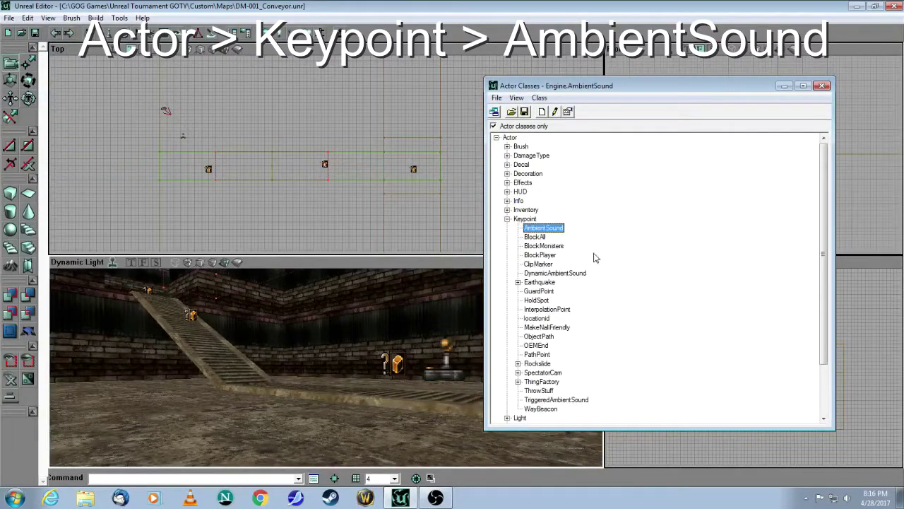
Add an AmbientSound actor on the floor beside the lower conveyor section
click(782, 88)
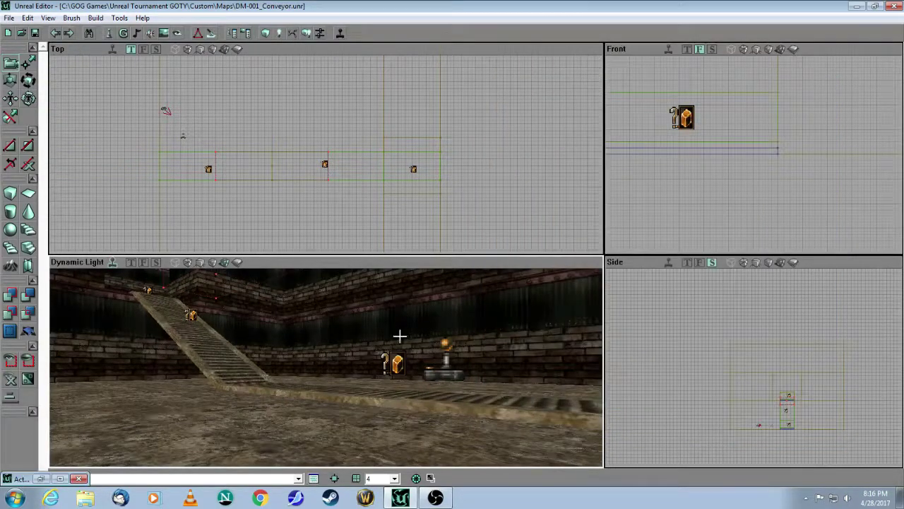
drag(401, 336, 393, 276)
drag(601, 332, 356, 383)
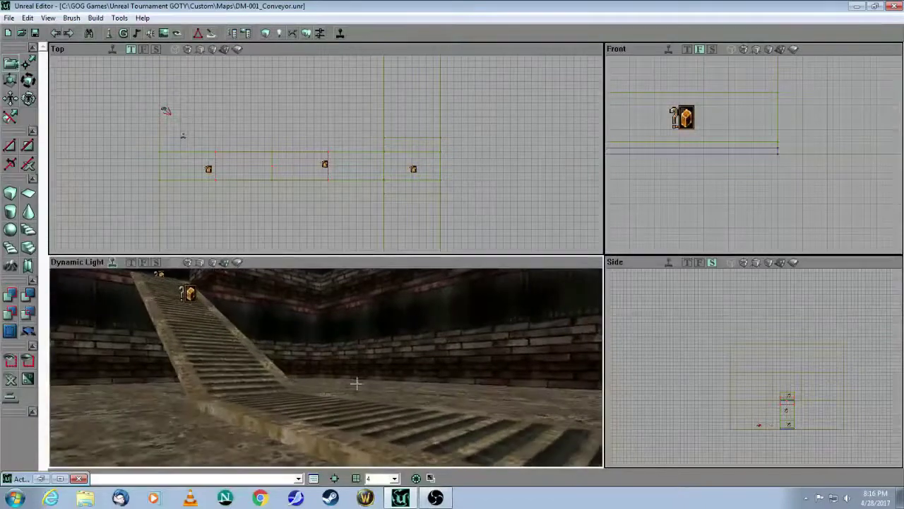
right_click(209, 441)
click(231, 334)
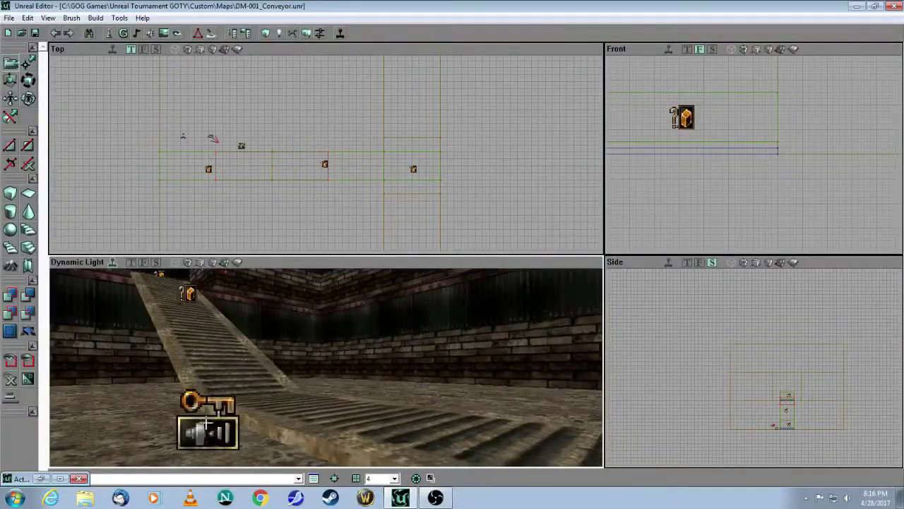
Move the AmbientSound actor over the lower conveyor and raise it above the zone brush
mouse_move(356, 209)
mouse_down()
mouse_move(356, 233)
mouse_move(361, 186)
mouse_move(360, 200)
mouse_up()
drag(633, 190, 799, 150)
mouse_move(712, 154)
mouse_down()
mouse_move(749, 181)
mouse_move(749, 208)
mouse_move(745, 188)
mouse_move(705, 148)
mouse_up()
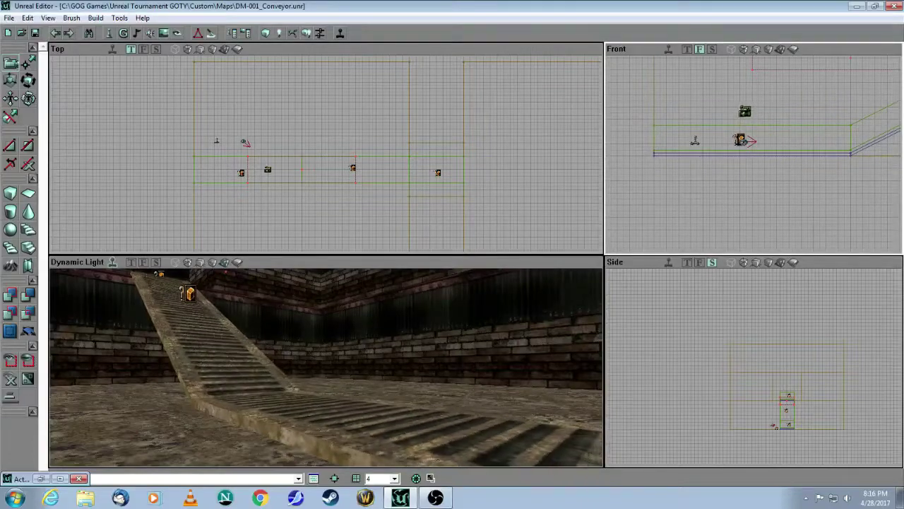
Open the AmbientSound actor's Sound properties and bring up the sound browser for its AmbientSound value
drag(363, 358, 449, 332)
drag(382, 345, 383, 339)
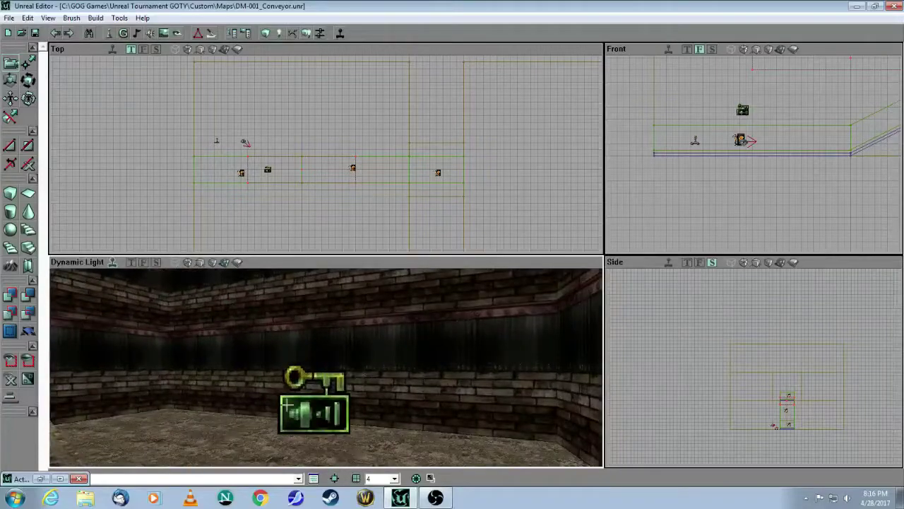
right_click(319, 410)
click(375, 206)
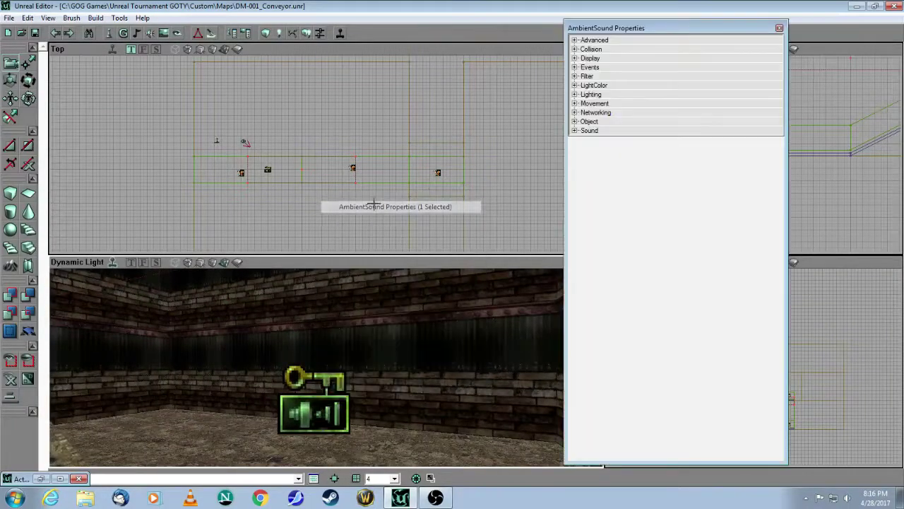
click(574, 131)
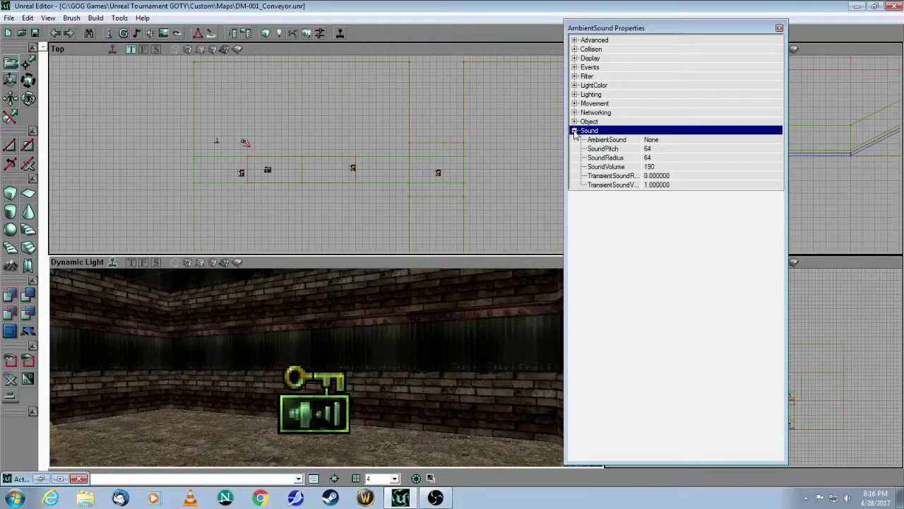
click(682, 140)
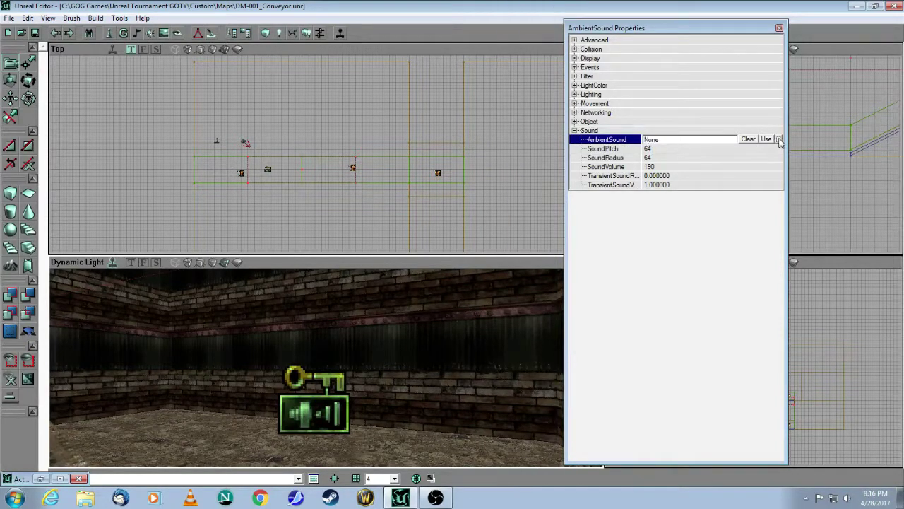
click(778, 139)
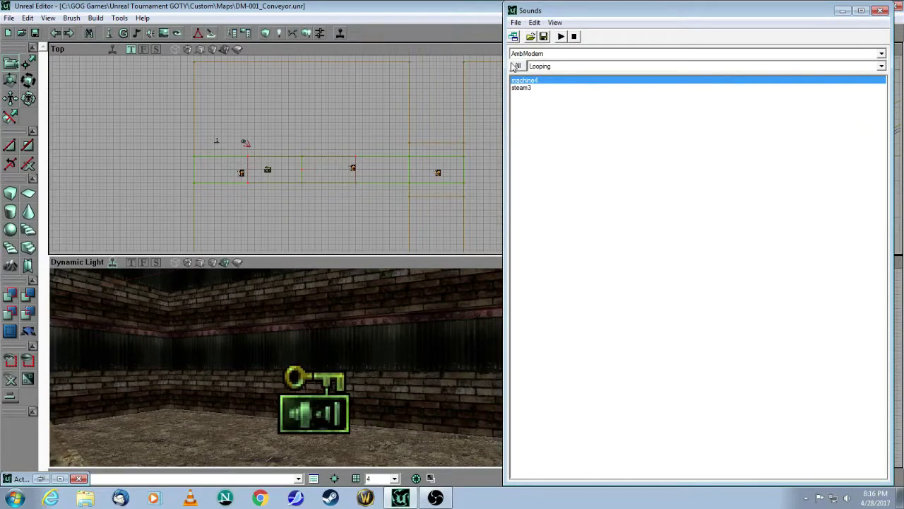
Load the AmbModern.uax sound package into the sound browser
click(516, 22)
click(531, 35)
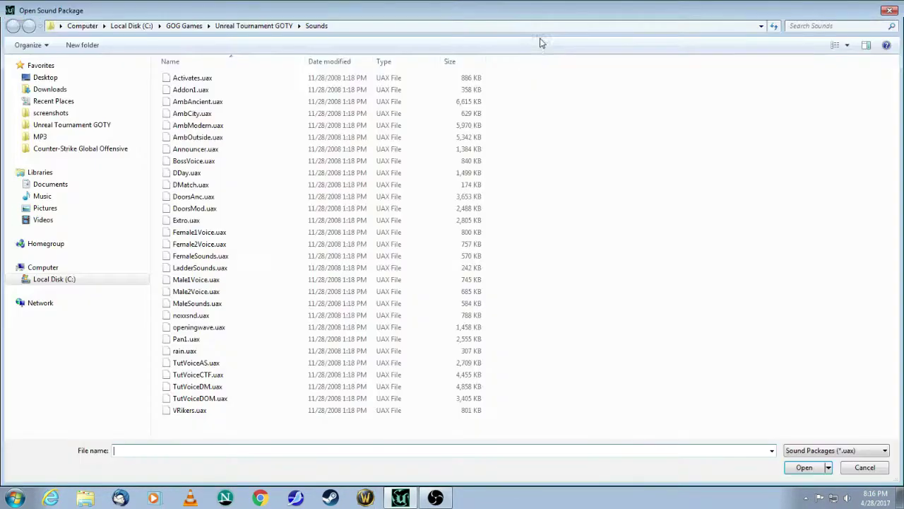
click(192, 126)
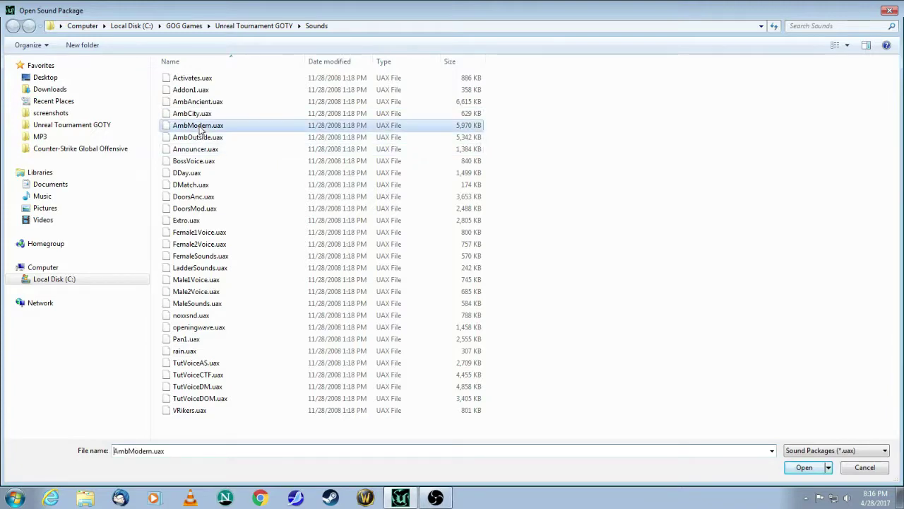
click(804, 467)
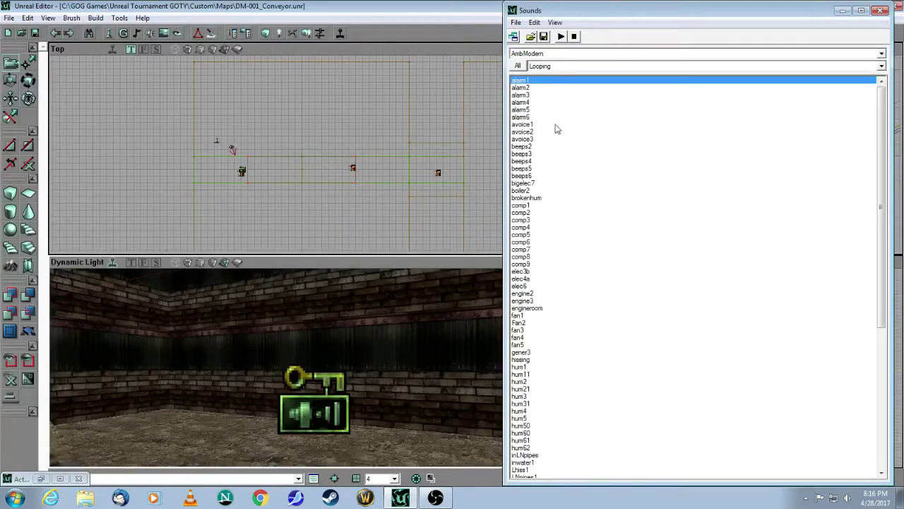
Choose the machine4 sound from AmbModern's Looping group and assign it to the actor's AmbientSound property
click(526, 390)
scroll(545, 394, down, 9)
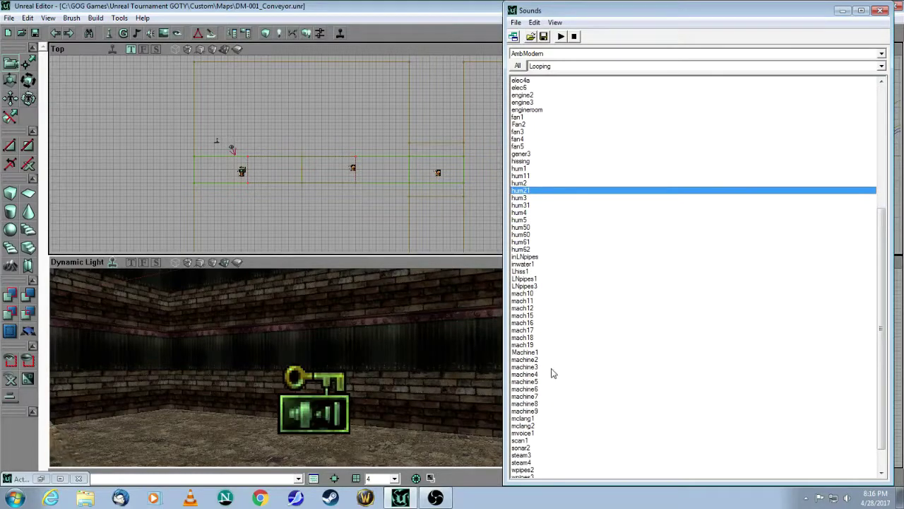
click(543, 374)
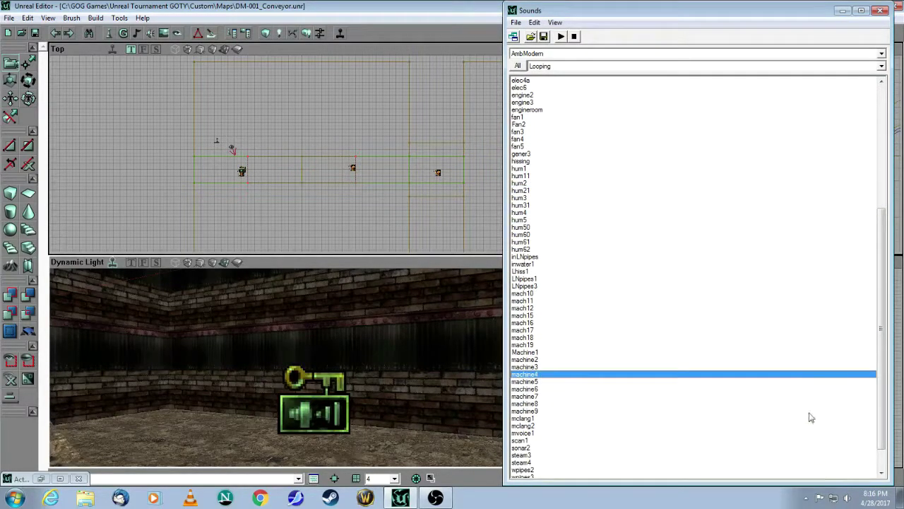
click(880, 11)
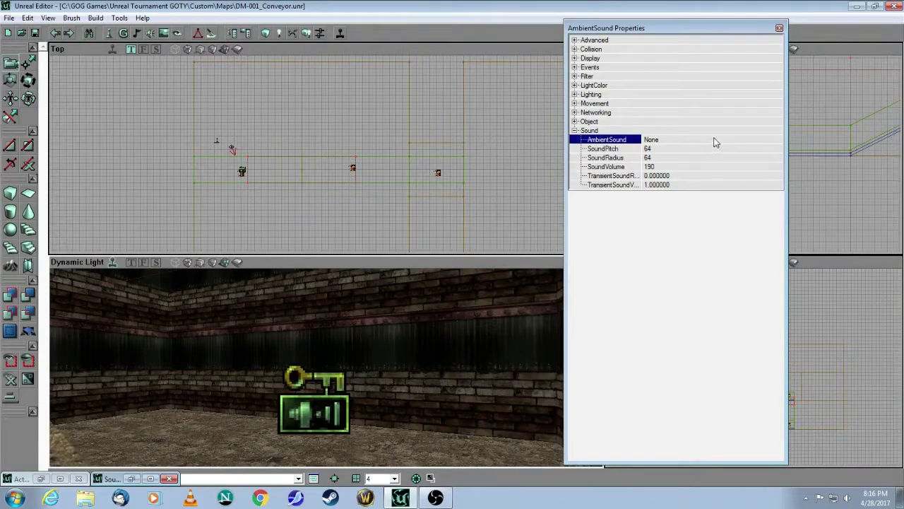
click(714, 142)
click(768, 140)
click(742, 94)
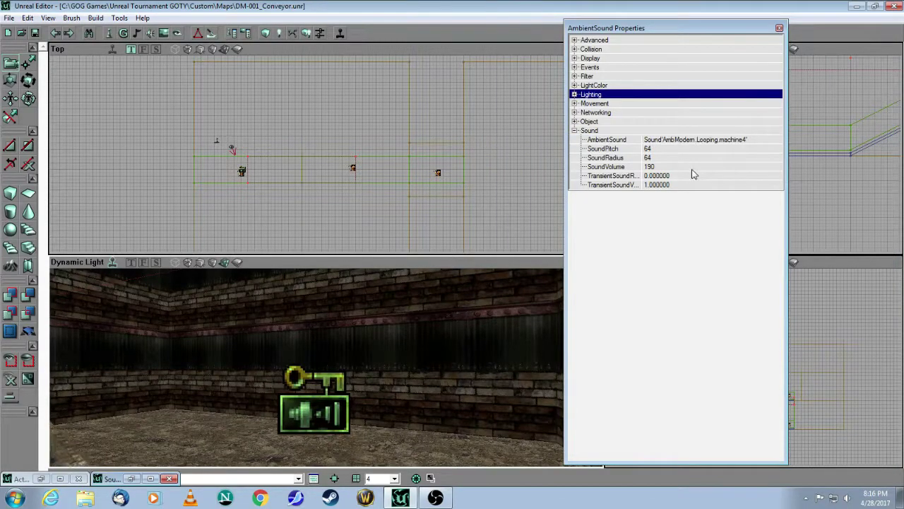
Set the AmbientSound actor's SoundVolume to 100 and close its properties
click(661, 169)
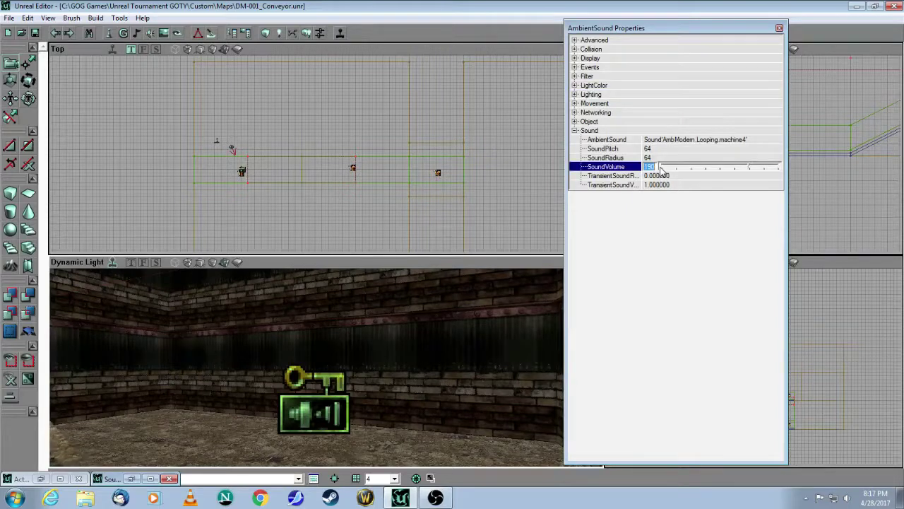
click(703, 113)
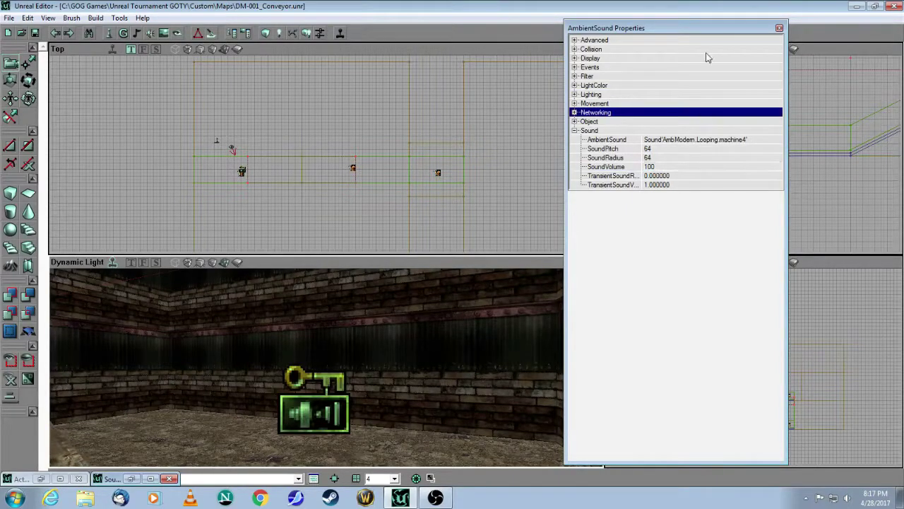
click(779, 28)
click(524, 136)
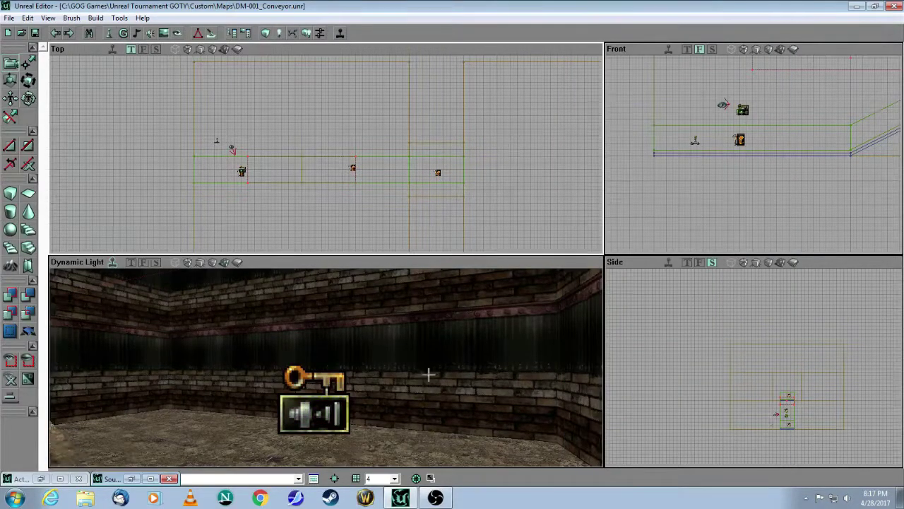
Duplicate the AmbientSound actor and move the copy above the middle of the ramp conveyor
drag(428, 373, 393, 396)
right_click(407, 400)
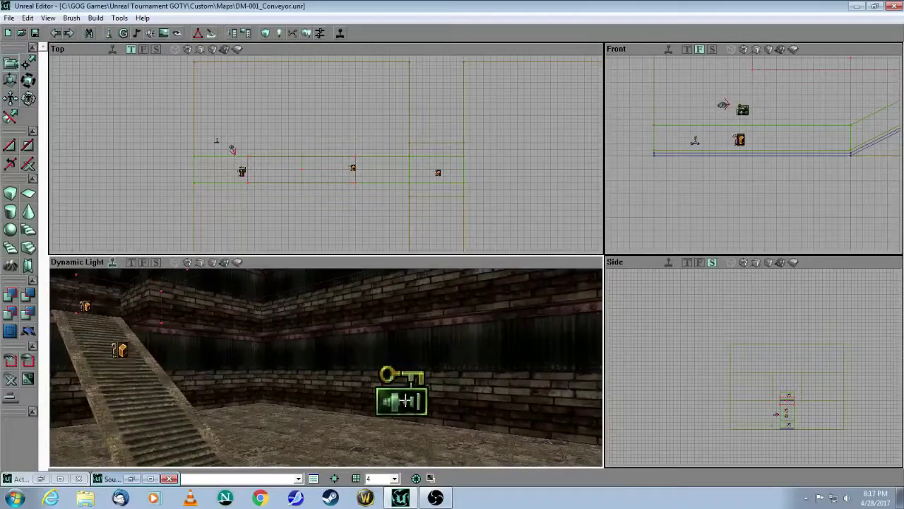
click(429, 358)
drag(438, 200, 545, 197)
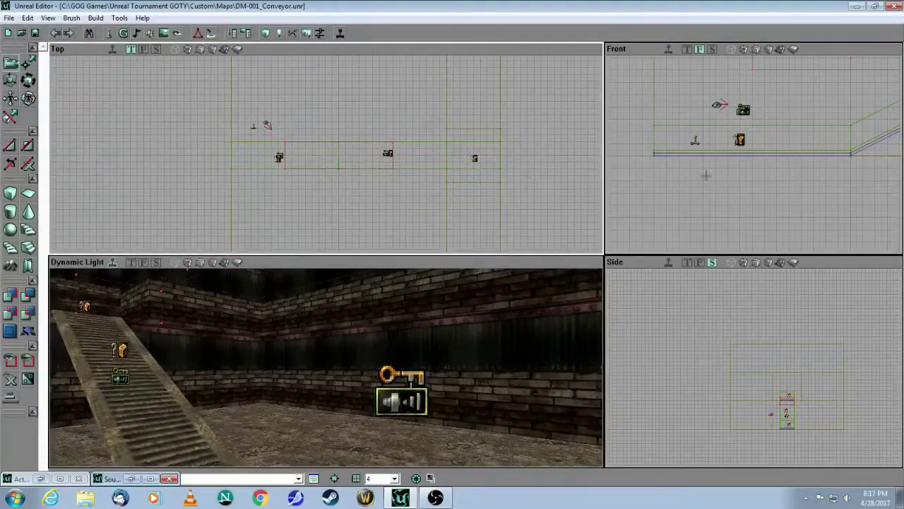
drag(706, 176, 712, 126)
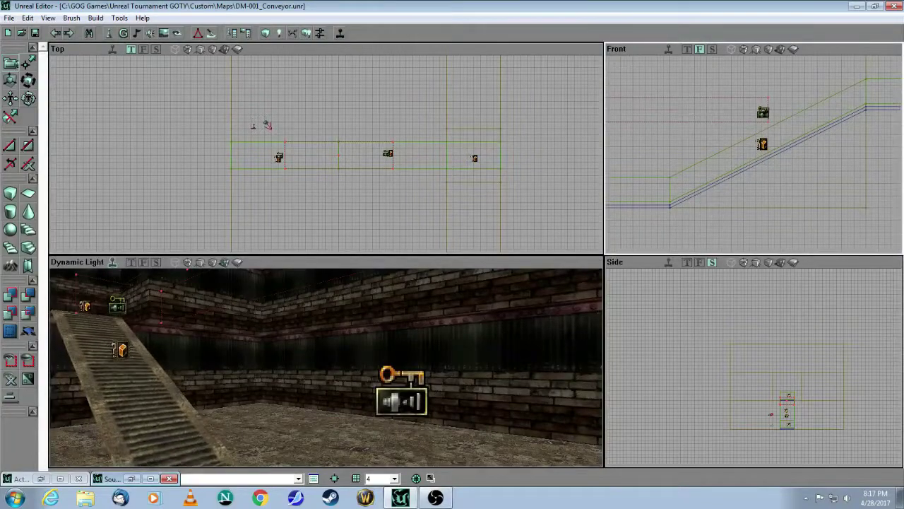
Duplicate the ramp's AmbientSound actor and move the copy above the upper conveyor section
scroll(342, 209, up, 5)
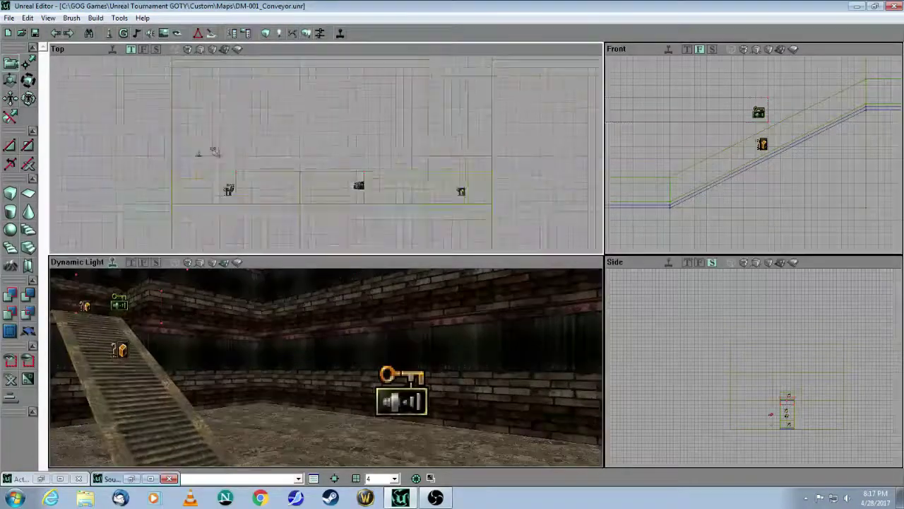
right_click(363, 170)
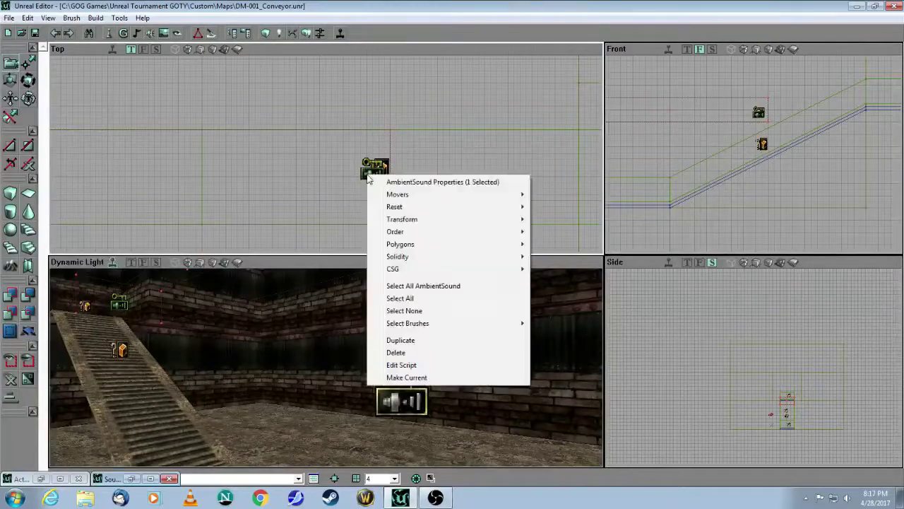
click(392, 342)
scroll(326, 147, down, 4)
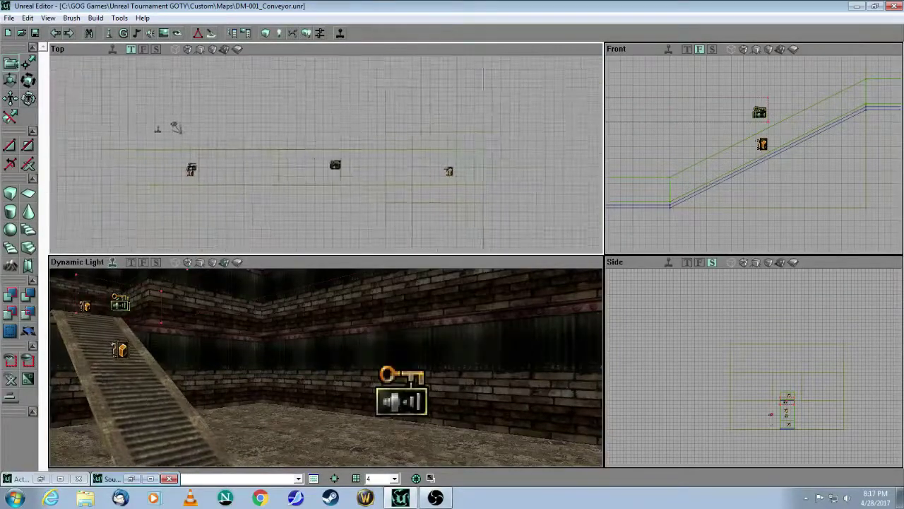
drag(752, 183, 766, 140)
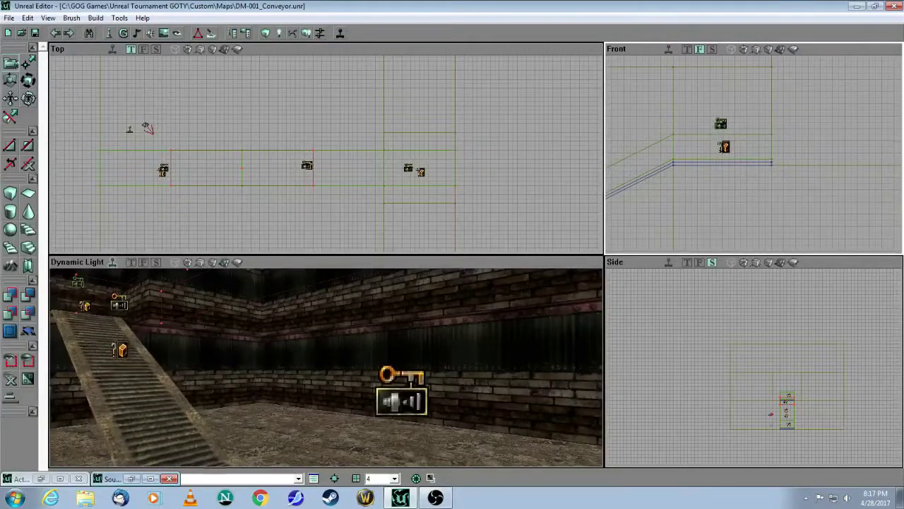
click(513, 197)
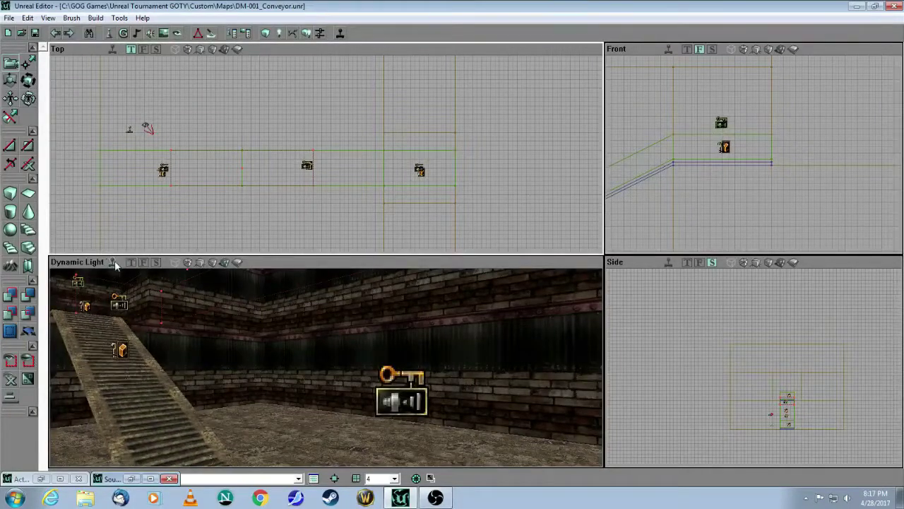
Rebuild the map and play-test it by riding the conveyor up the ramp
click(267, 35)
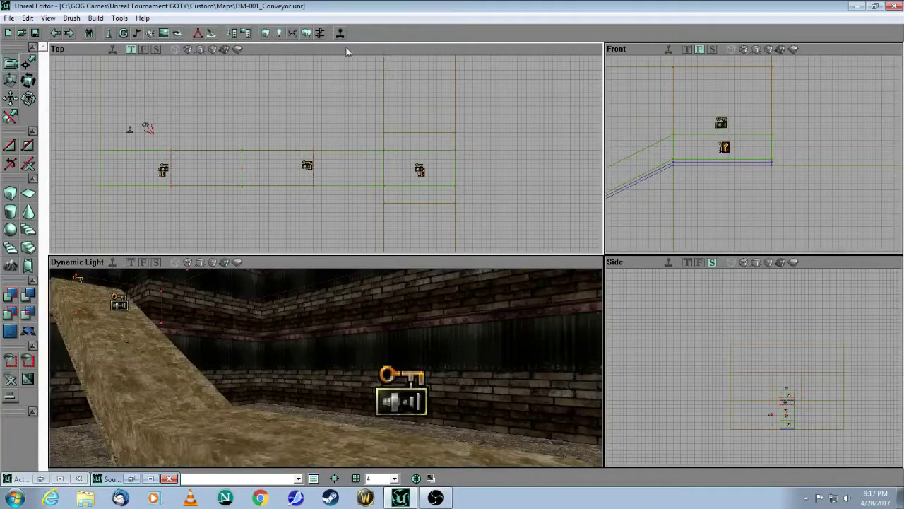
key(w)
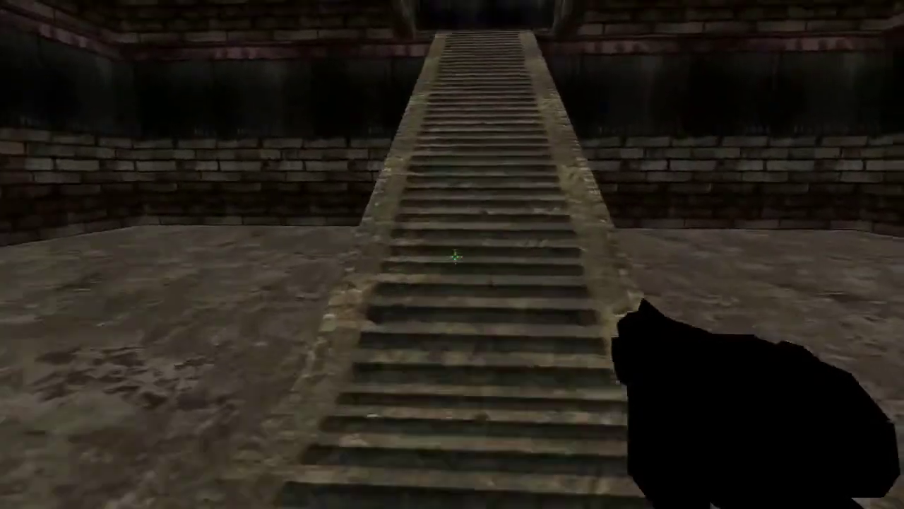
key(w)
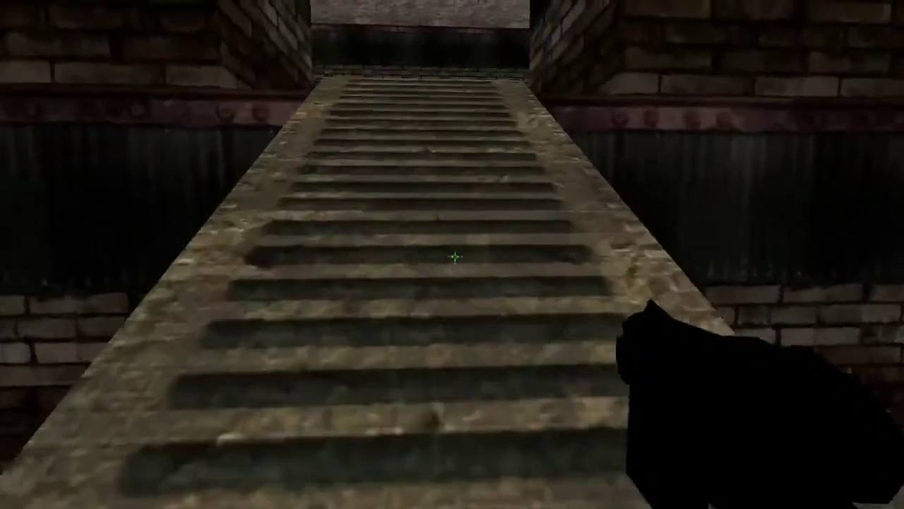
key(w)
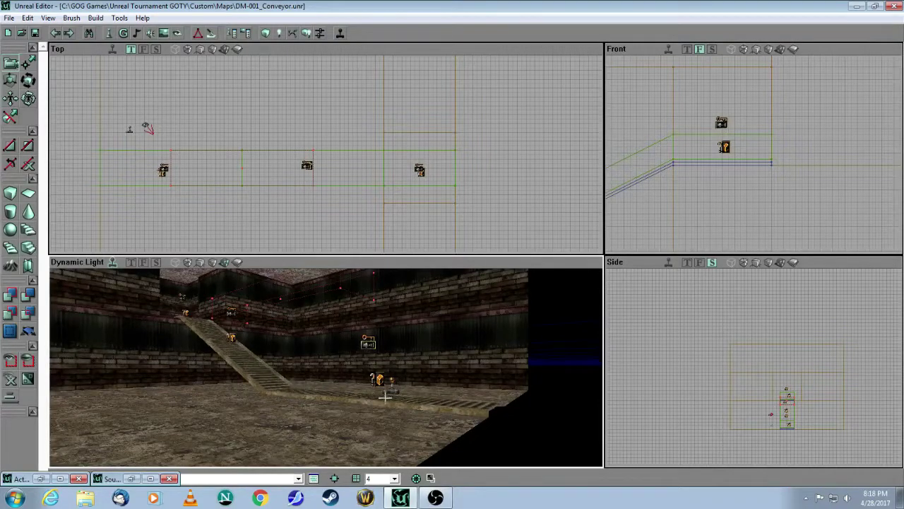
drag(385, 397, 378, 371)
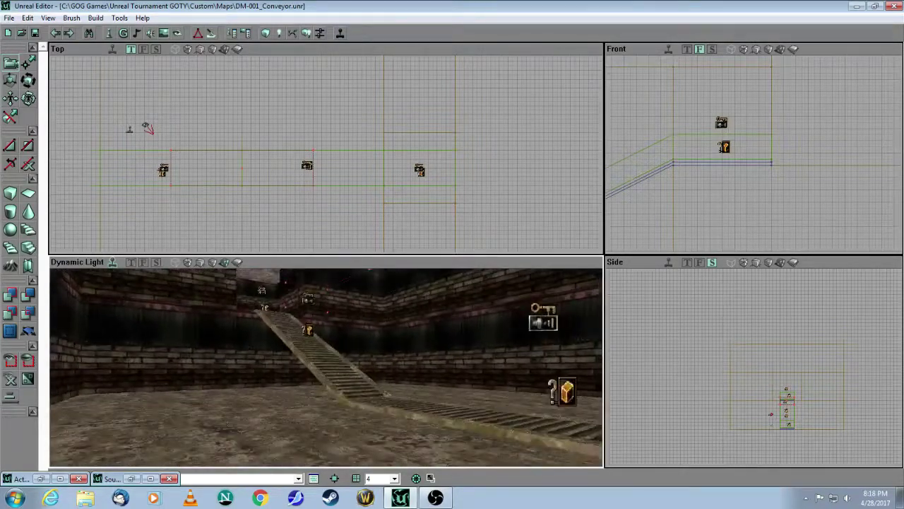
drag(300, 359, 283, 369)
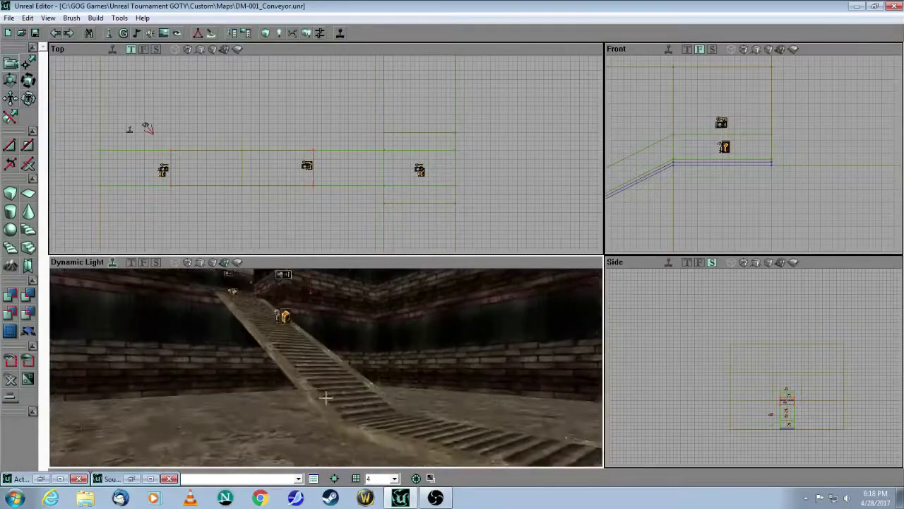
drag(396, 456, 406, 454)
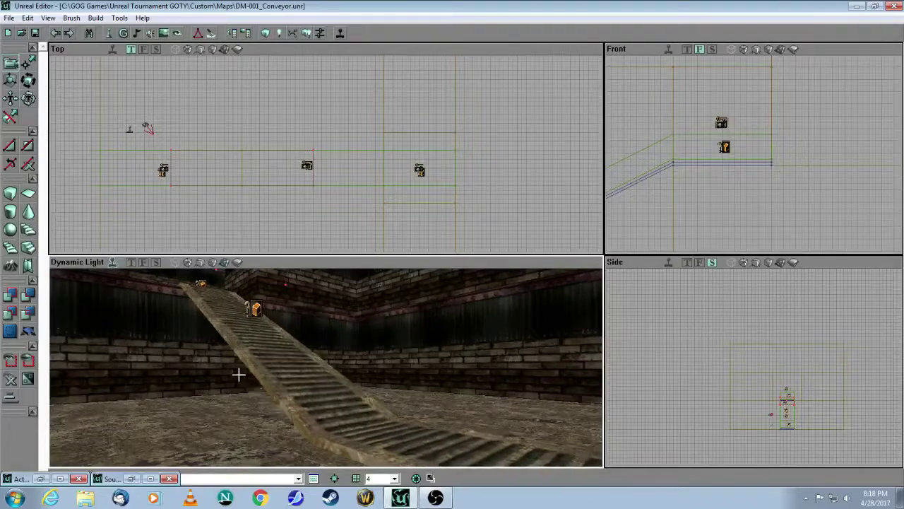
drag(238, 374, 315, 393)
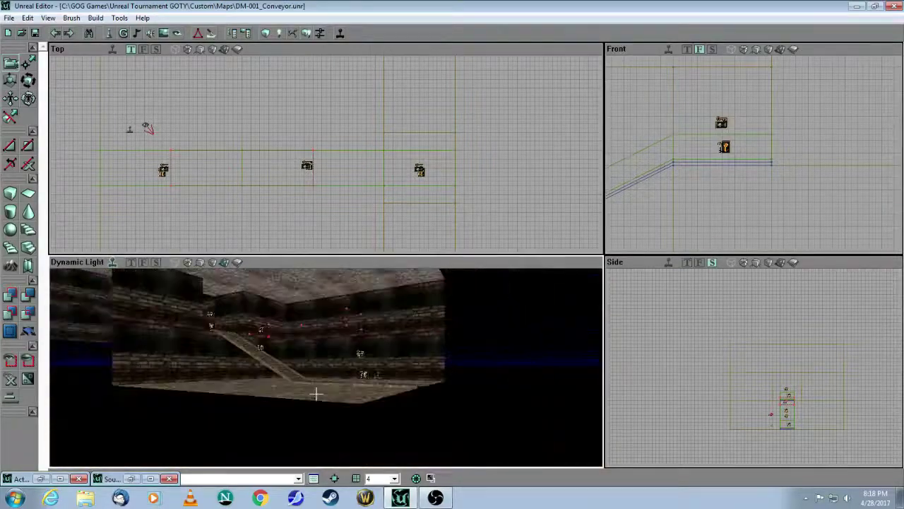